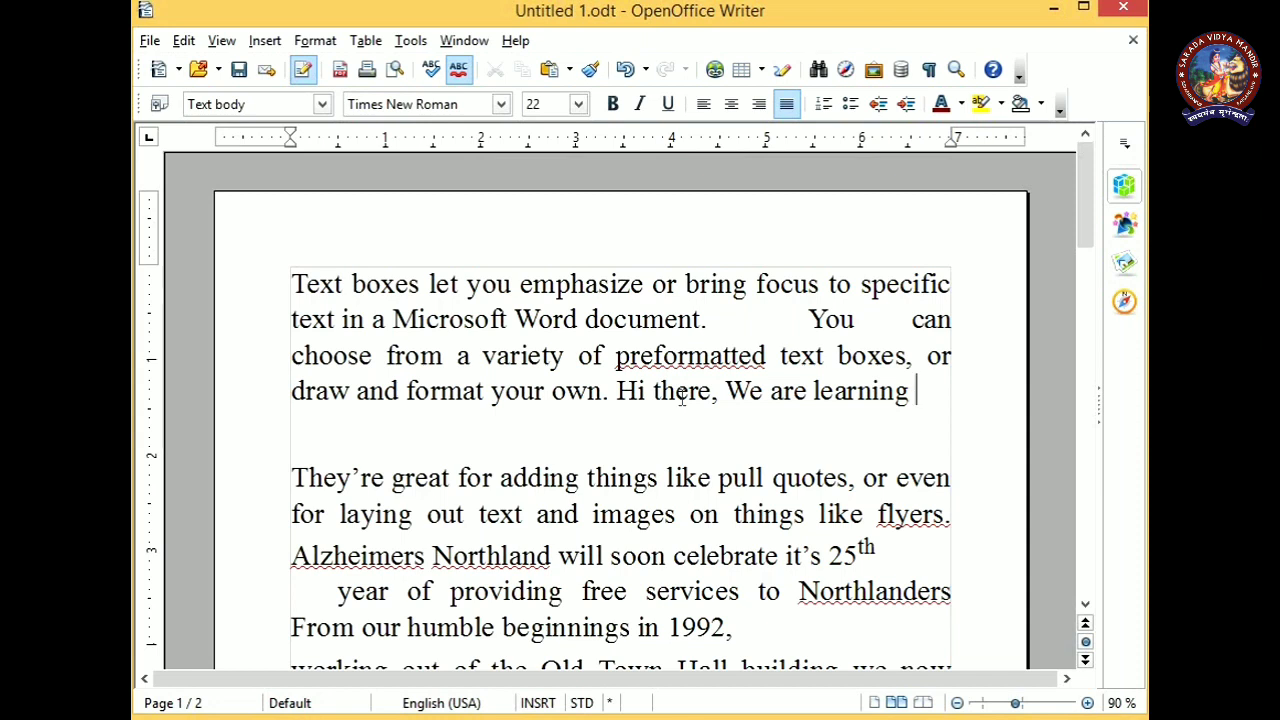
text(Op)
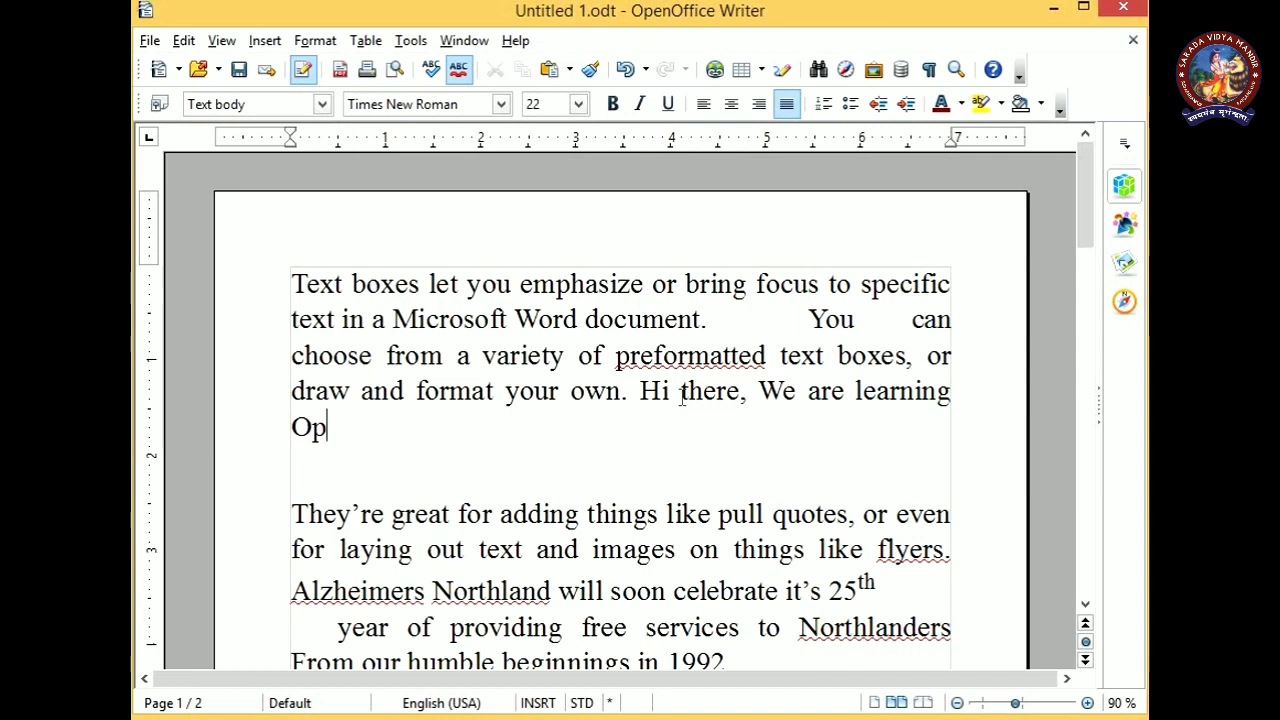
key(BackSpace)
key(BackSpace)
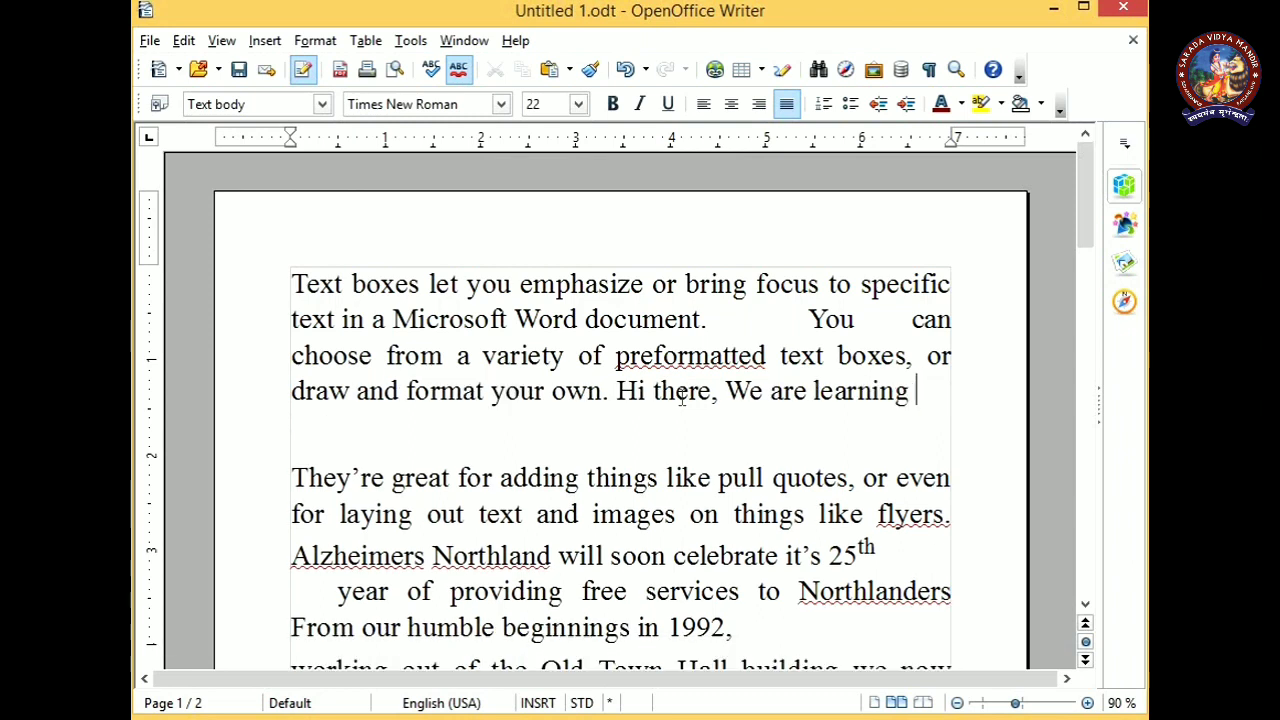
Step: Start a new paragraph after "We are learning" and show the document's nonprinting characters
key(Return)
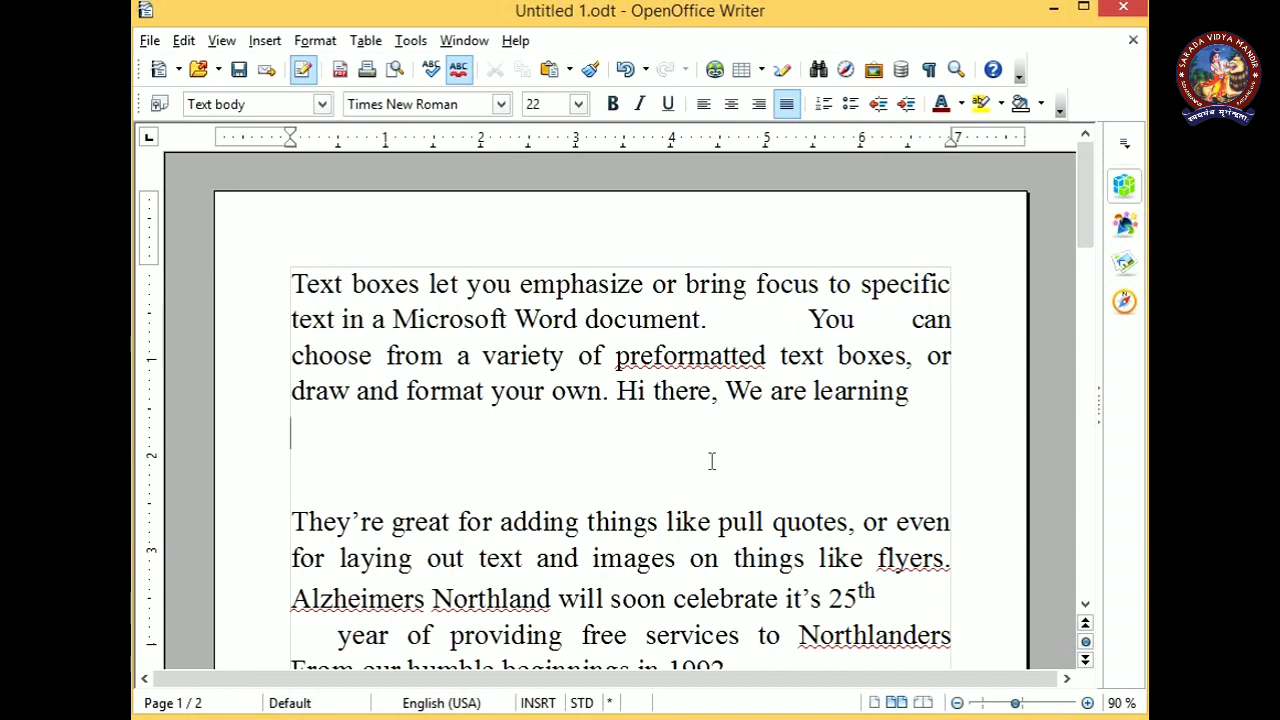
click(929, 74)
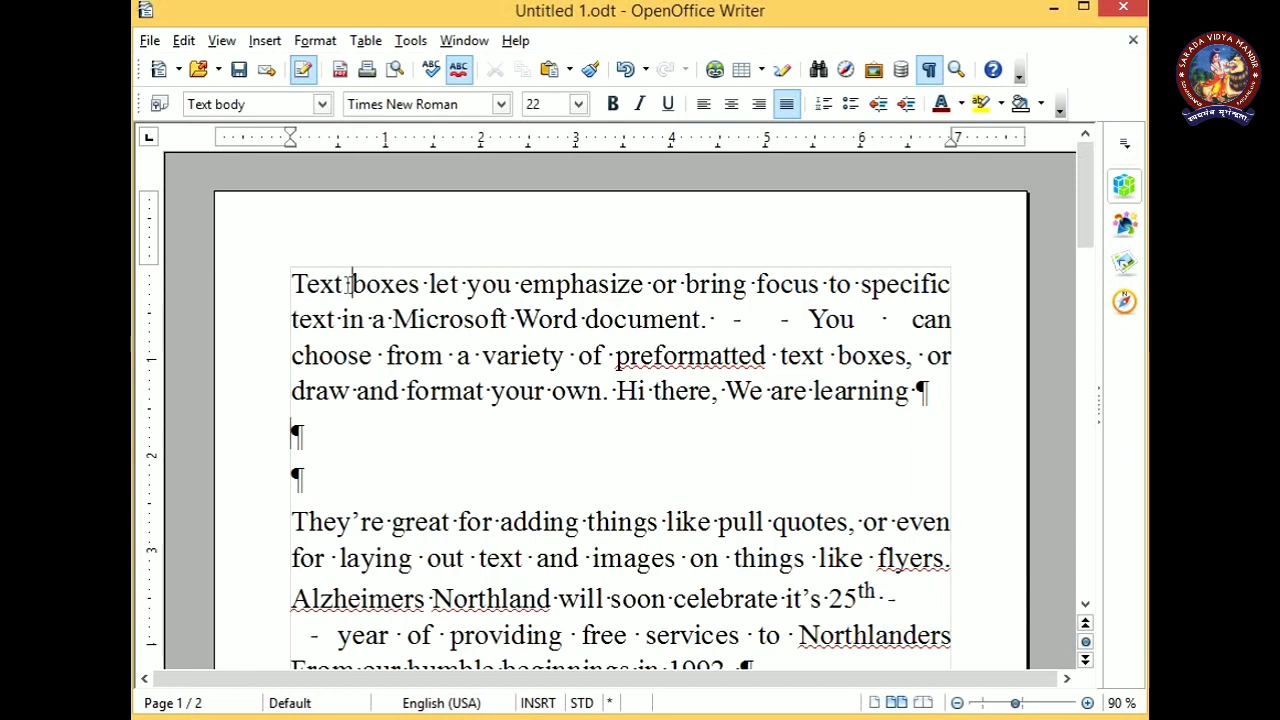
Step: Examine the tab, space and paragraph marks in the first paragraph by selecting them one at a time
double_click(756, 320)
double_click(778, 320)
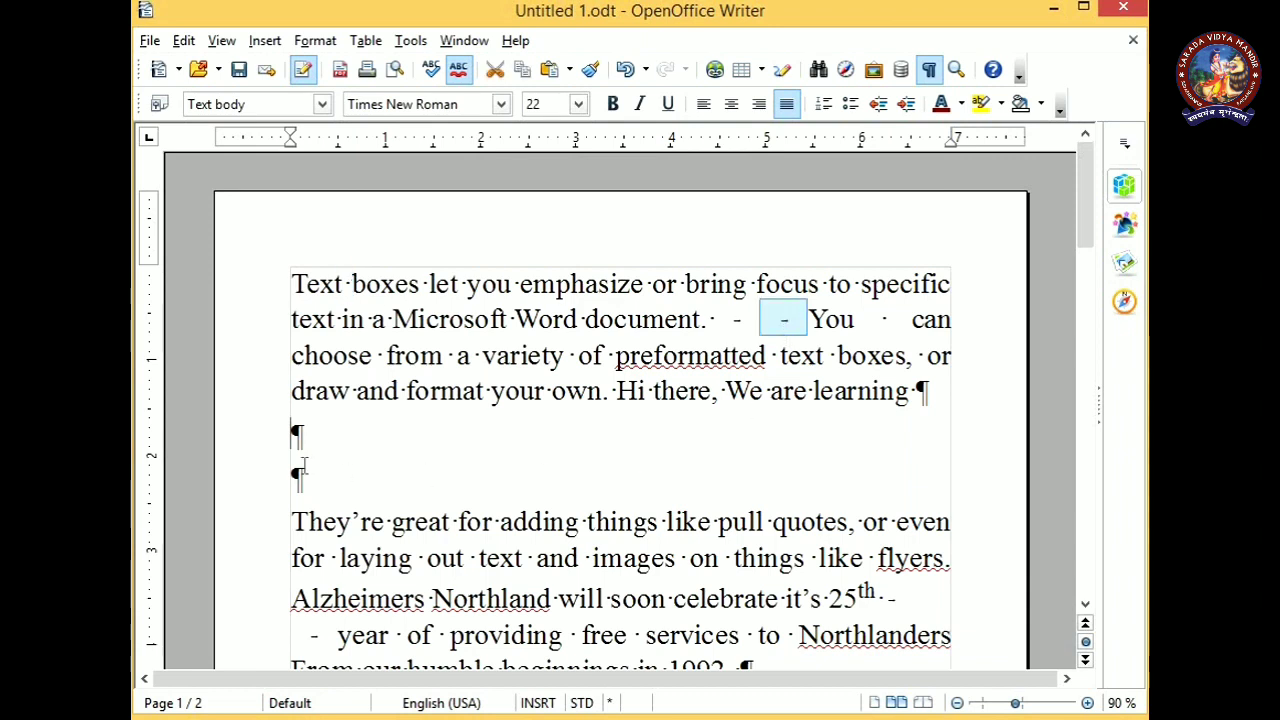
click(293, 432)
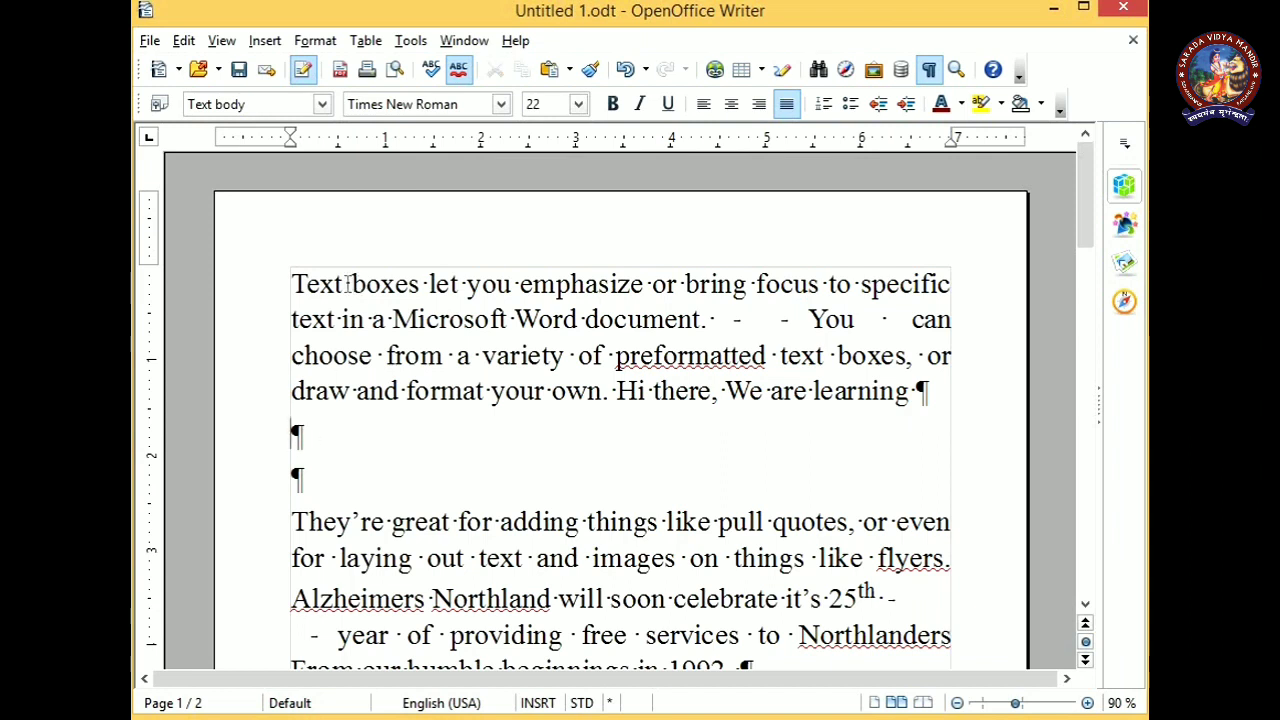
drag(343, 284, 352, 284)
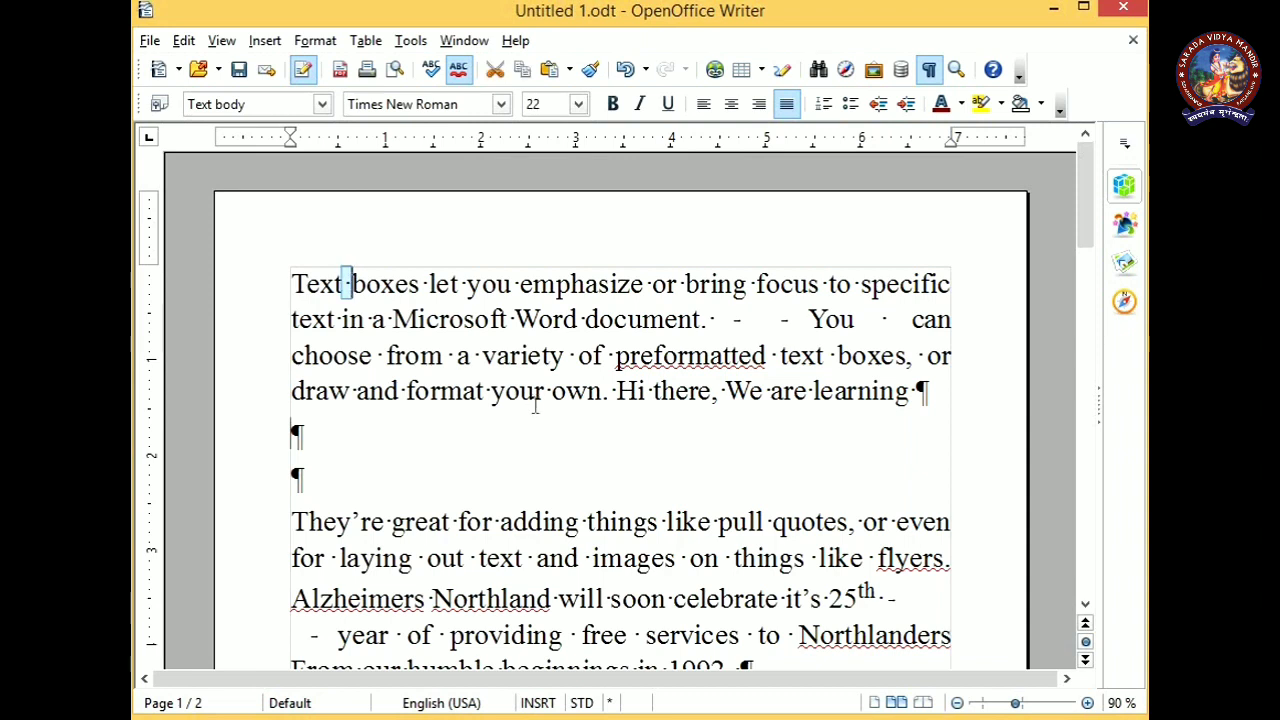
drag(750, 319, 717, 319)
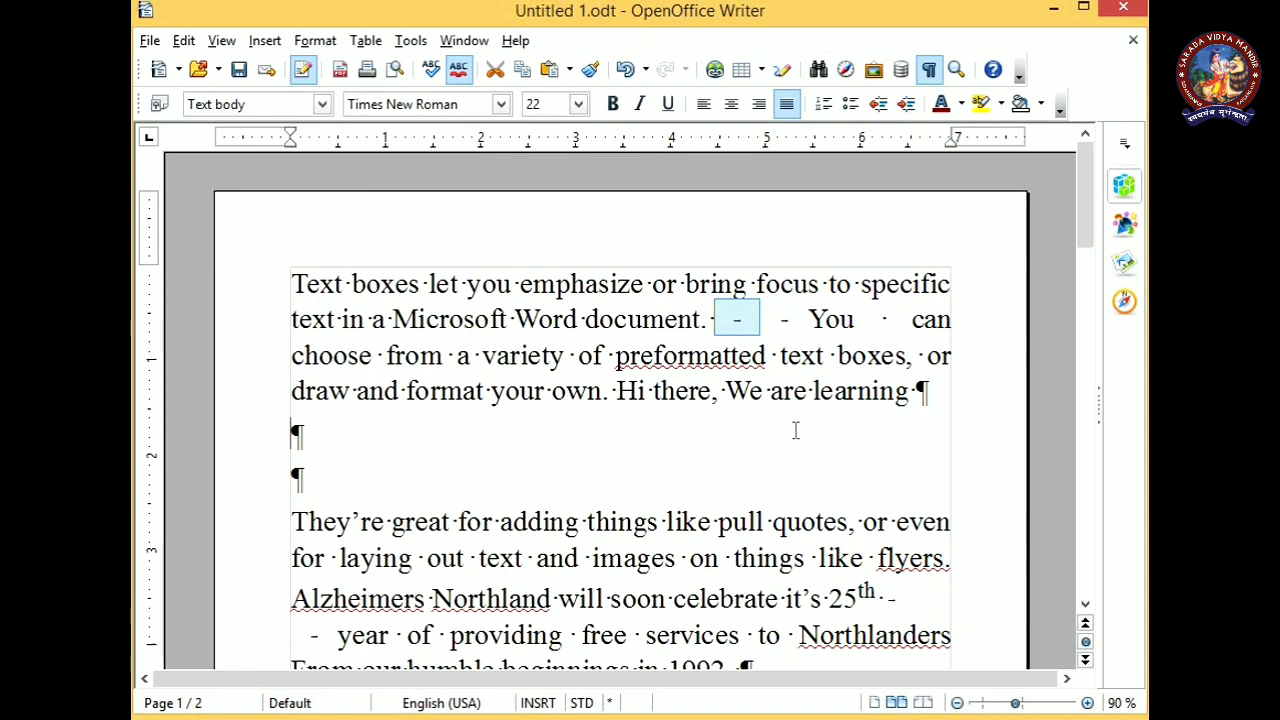
click(930, 396)
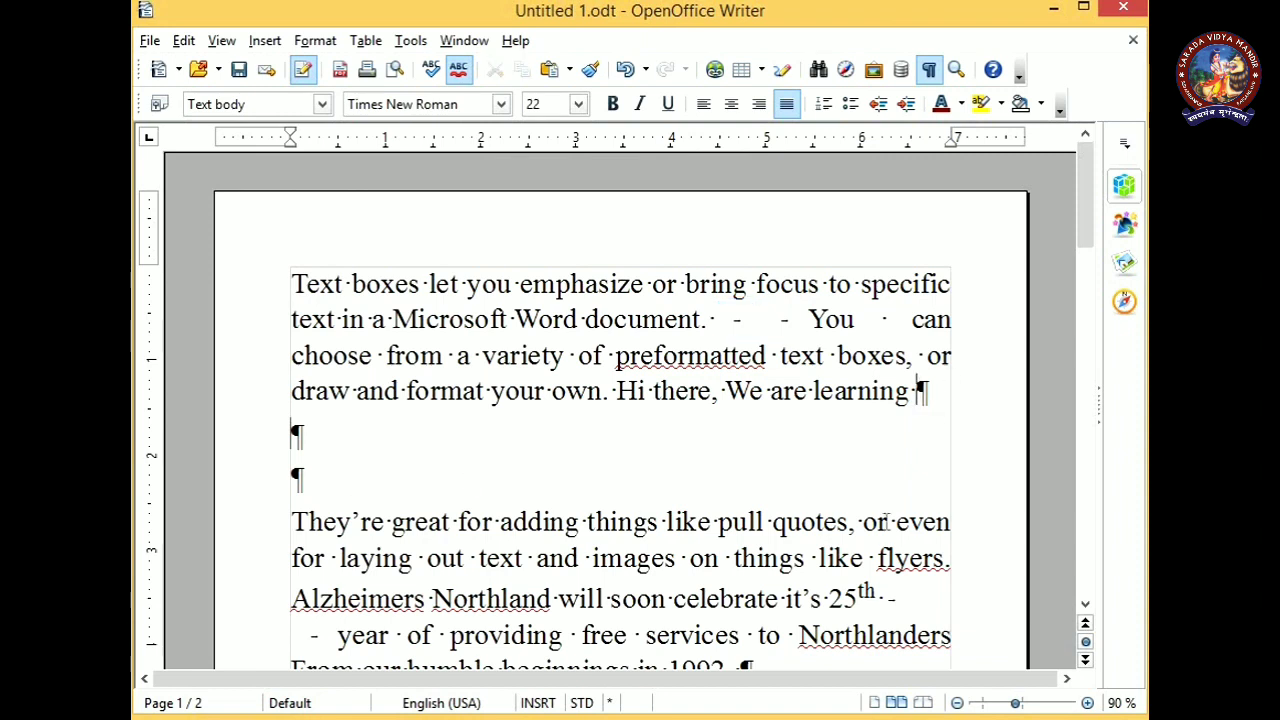
Step: Insert a new paragraph after "From our humble beginnings in 1992," and fill it with spaces and three tabs
scroll(886, 520, down, 3)
click(790, 473)
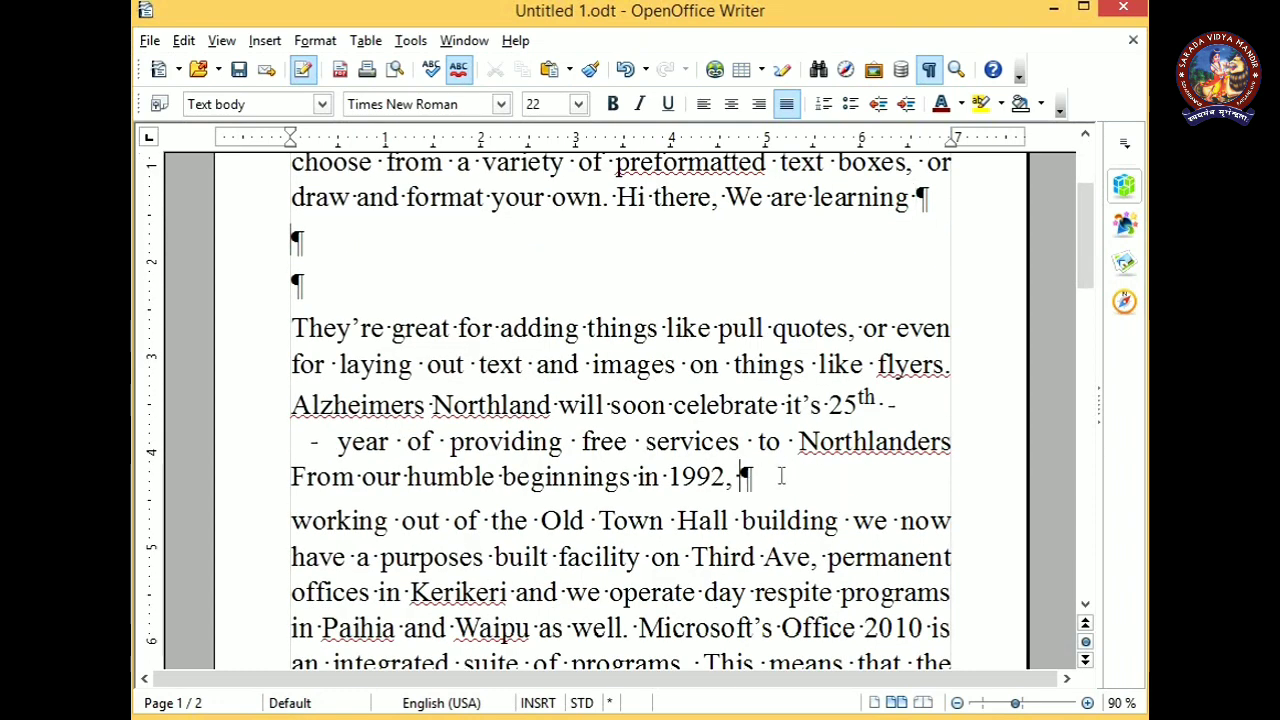
key(Return)
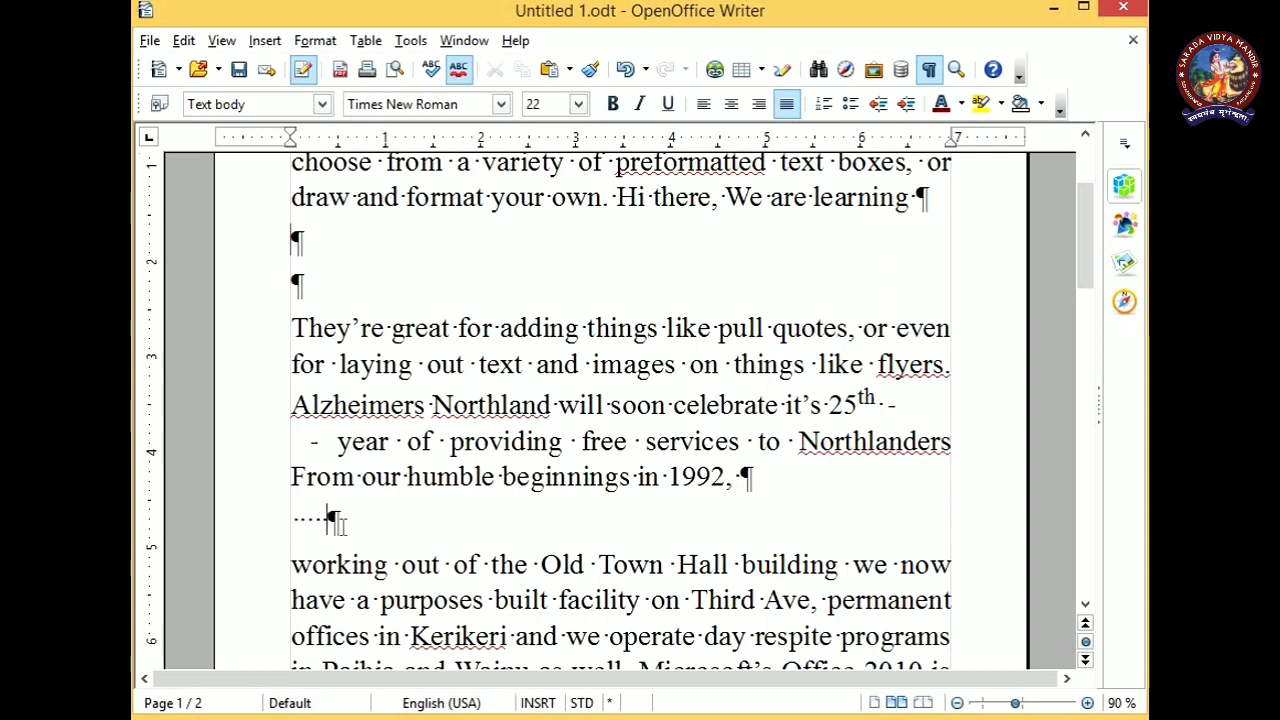
key(Tab)
key(Tab)
key(Tab)
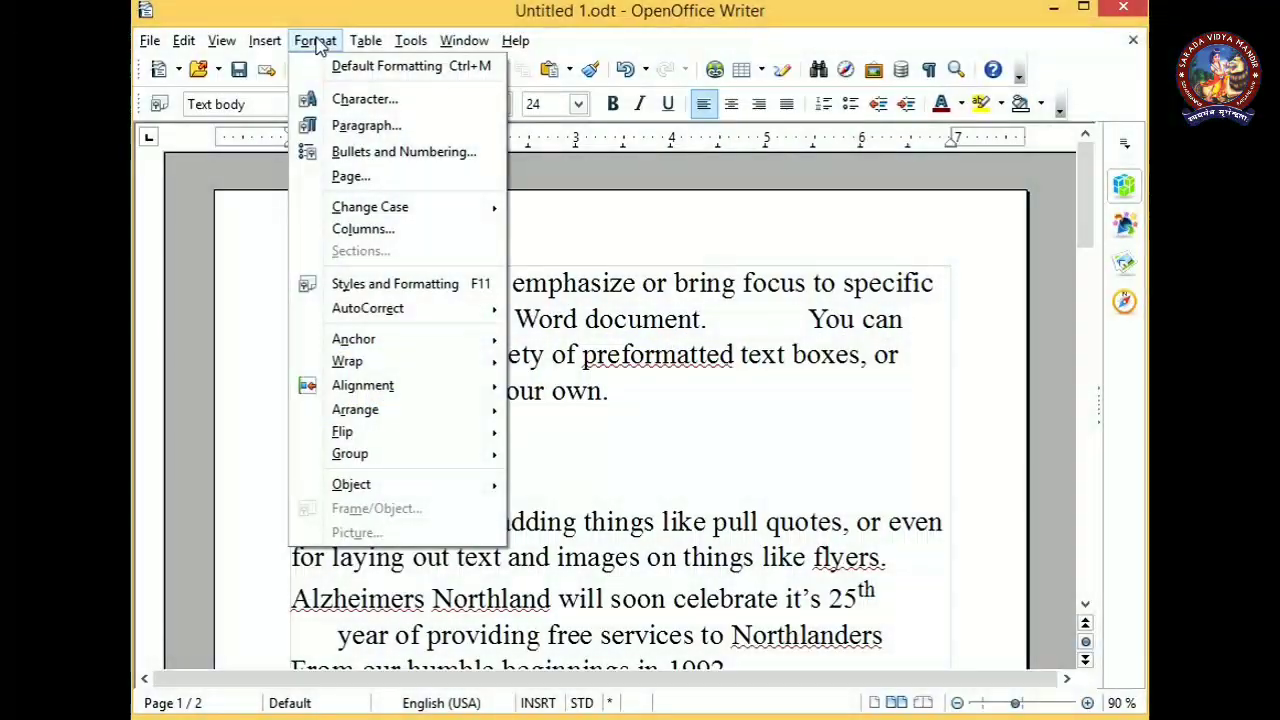
click(318, 45)
click(315, 41)
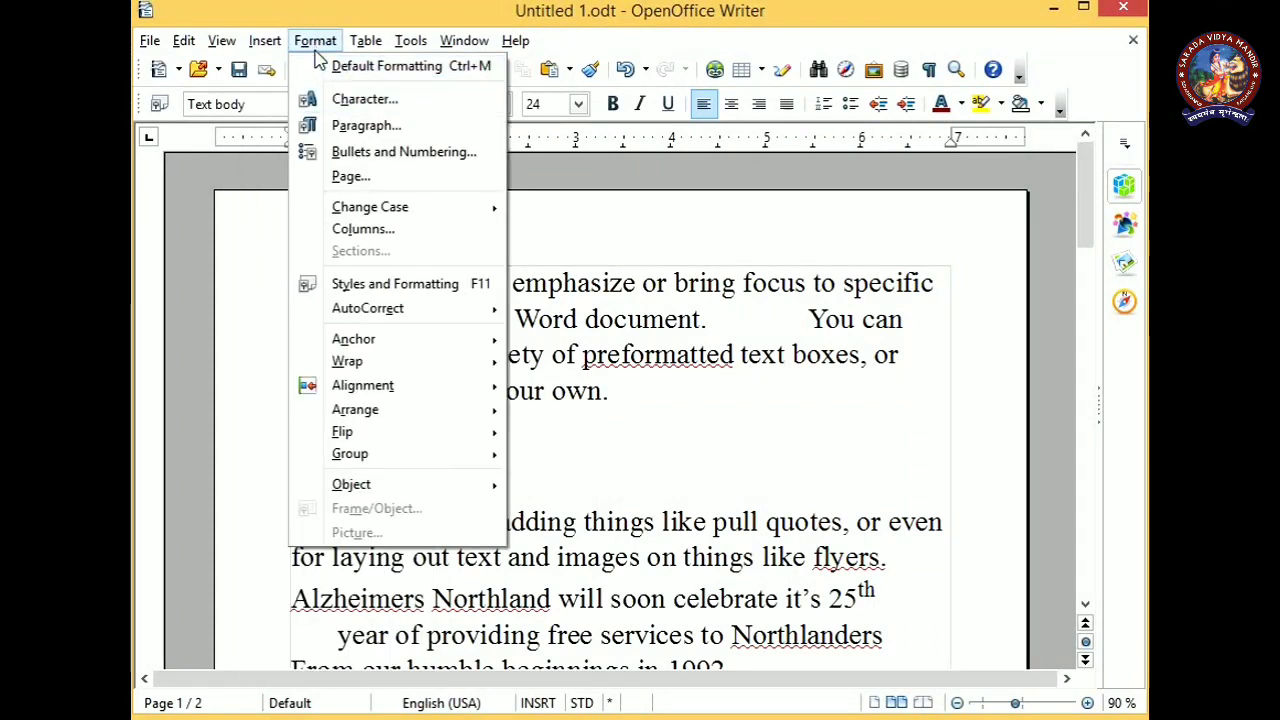
click(690, 460)
Step: For the opening sentence ending in "Microsoft Word document.", choose the Tempus Sans ITC font in the Character settings
drag(292, 283, 714, 320)
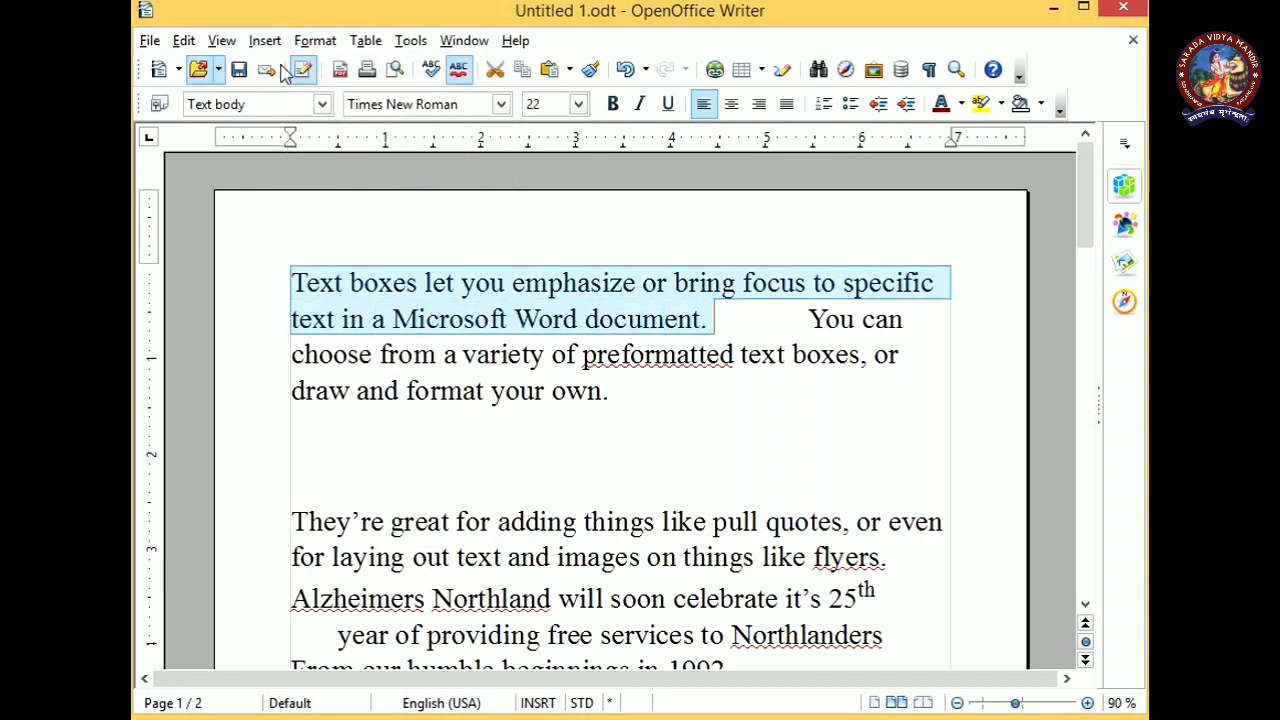
click(318, 42)
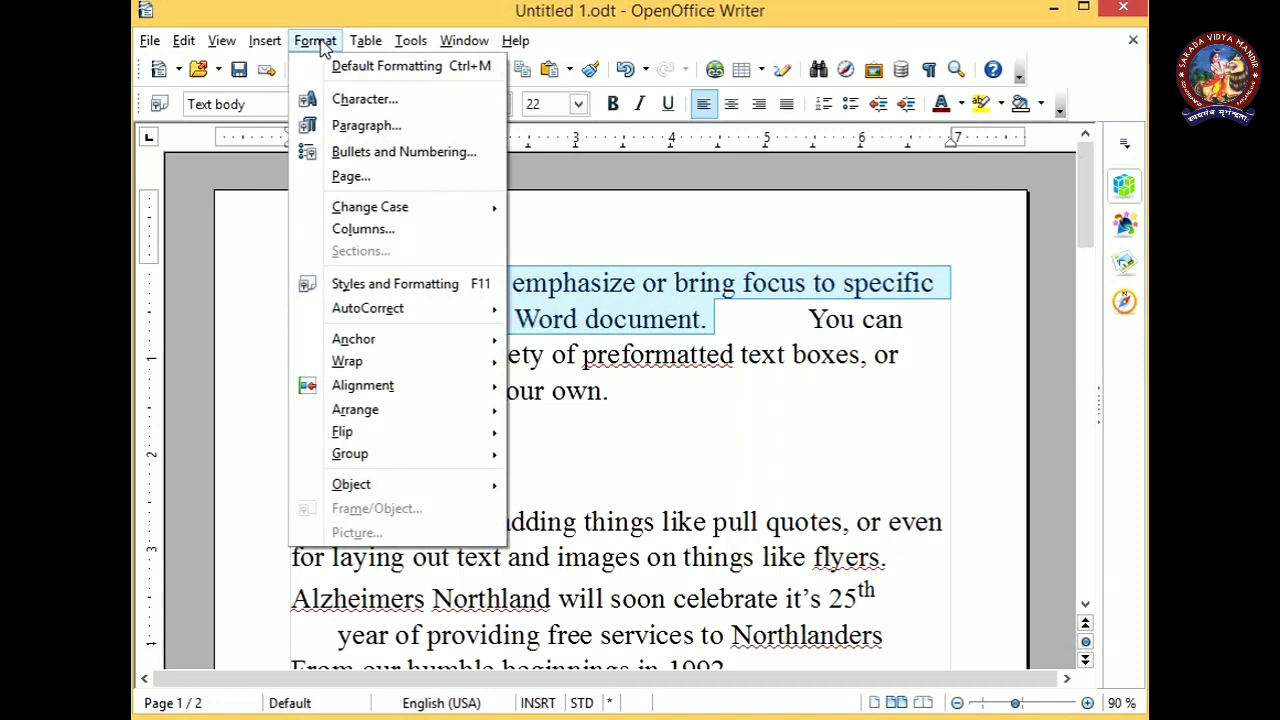
click(360, 108)
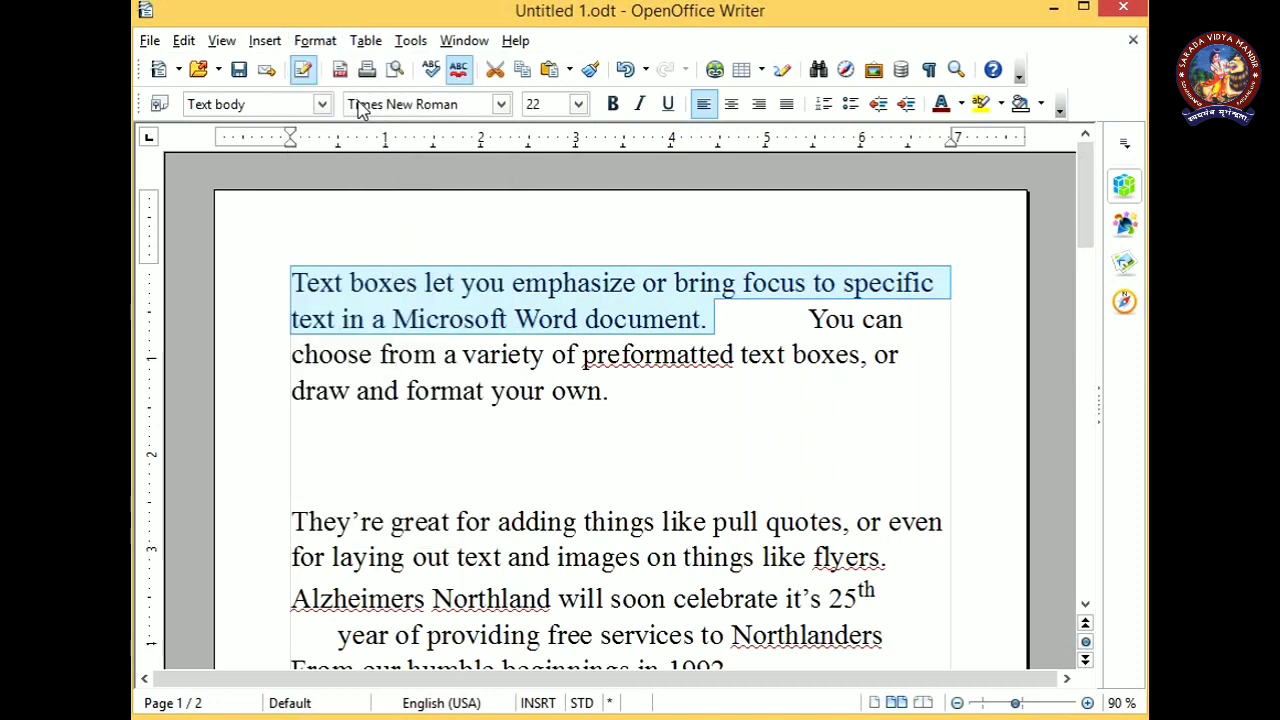
click(366, 166)
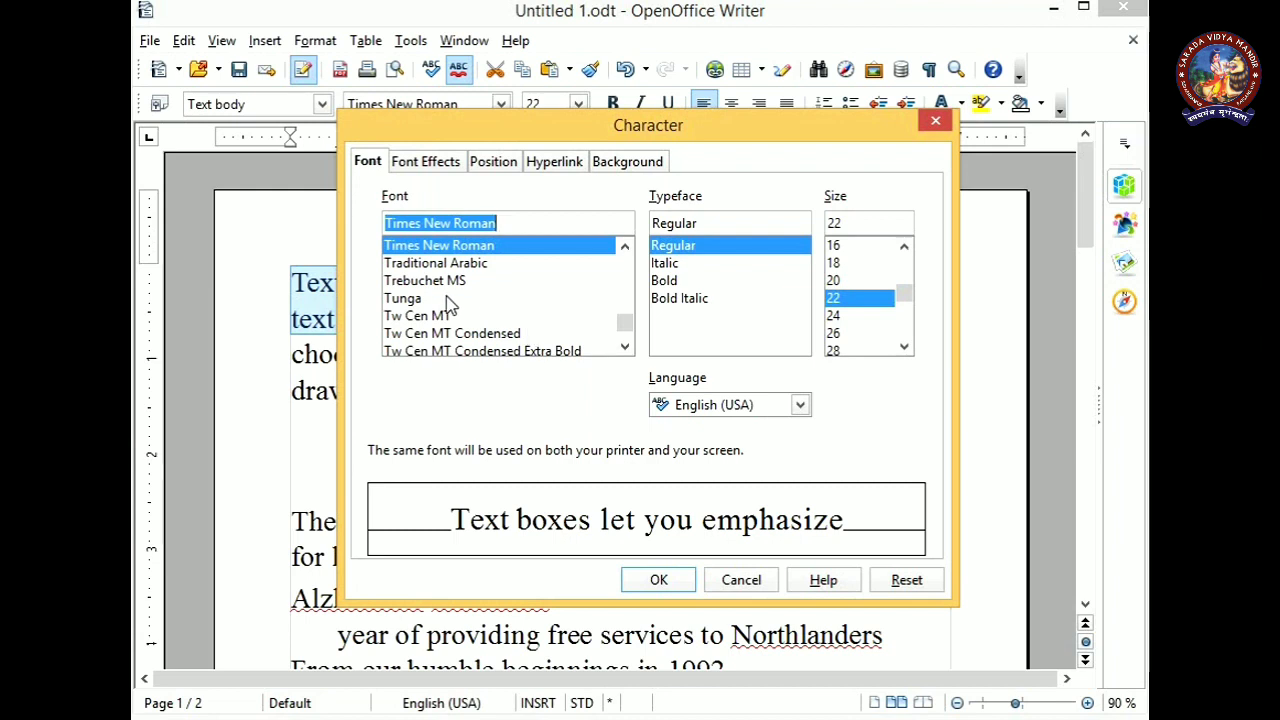
click(624, 248)
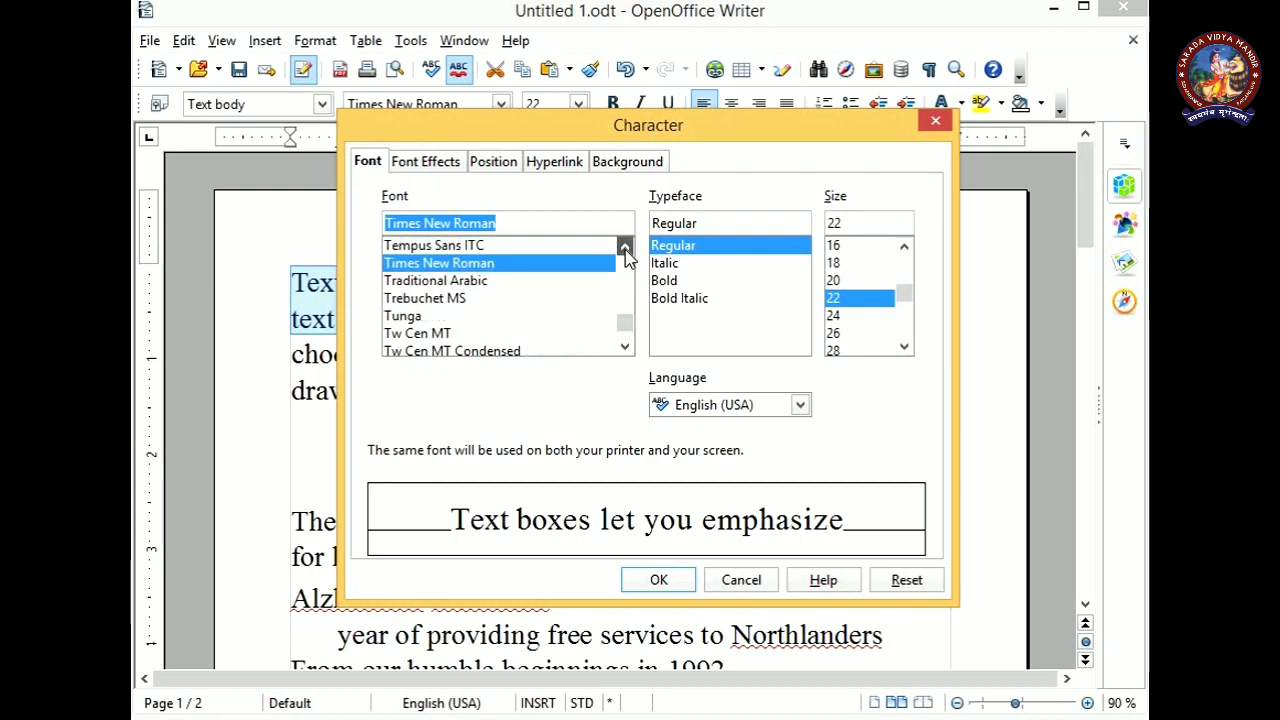
click(624, 248)
click(624, 248)
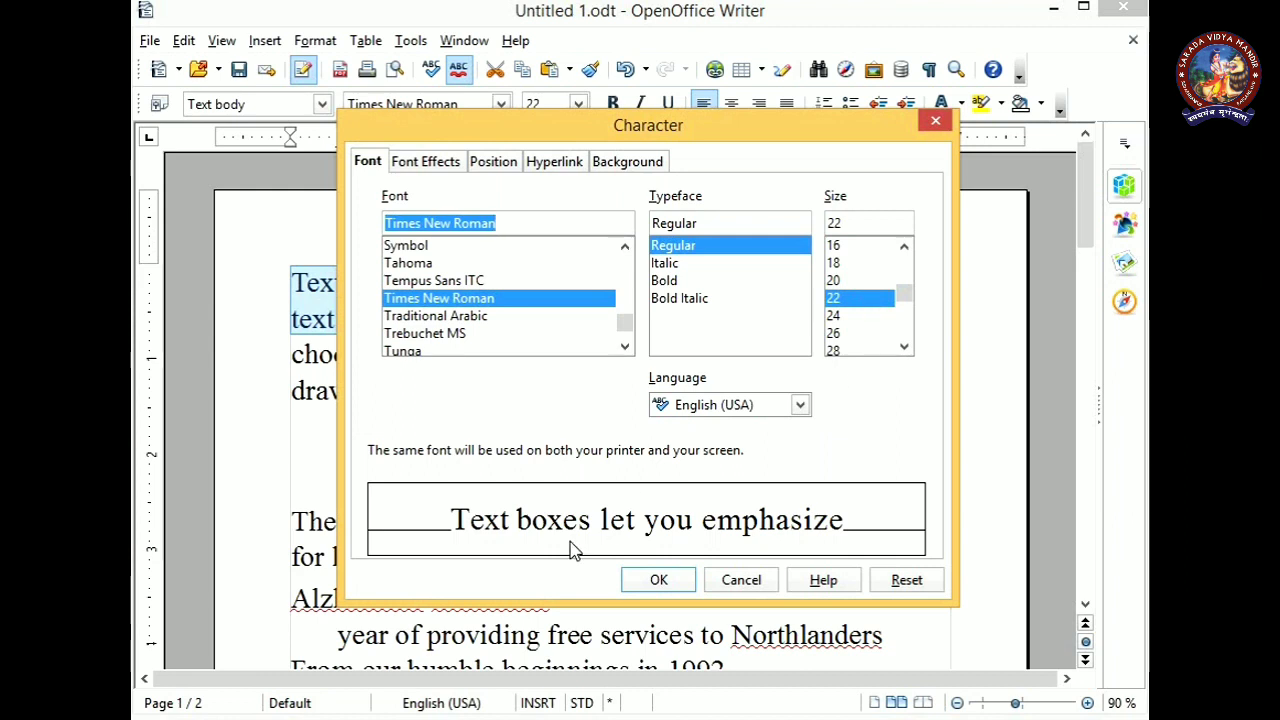
click(432, 283)
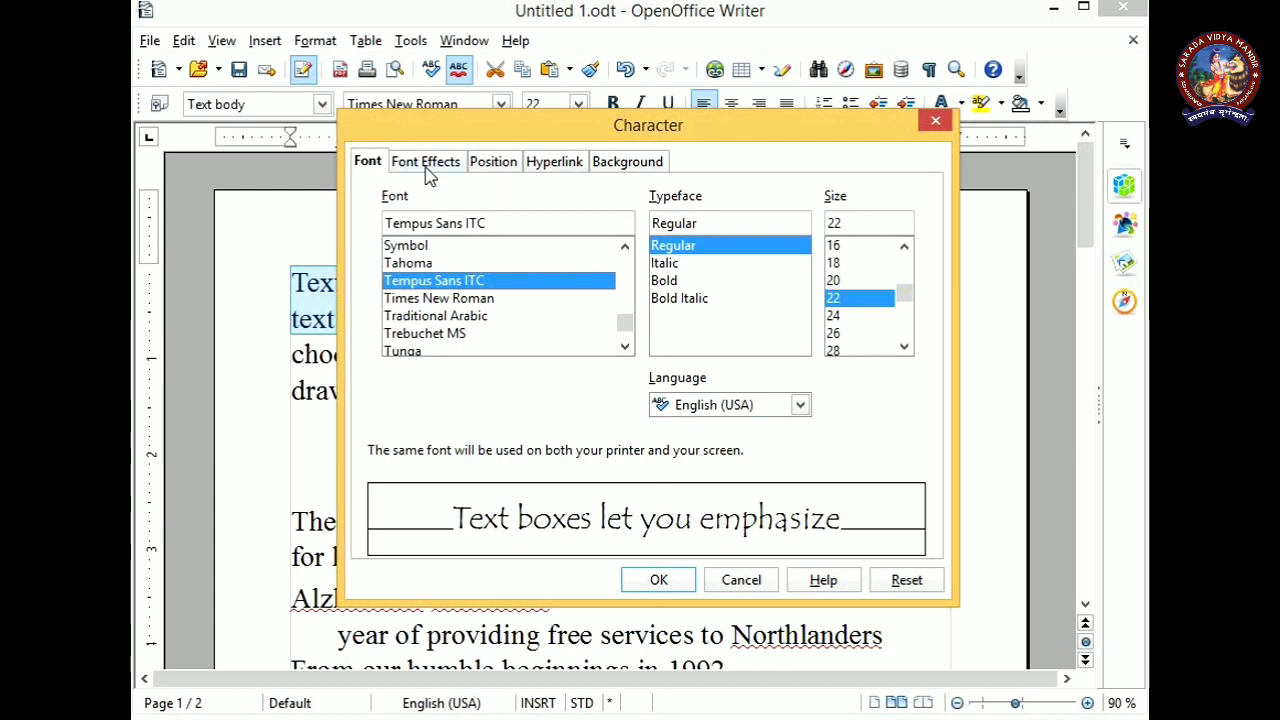
Step: Set the selected sentence's font color to Pink 4, leaving the letter-case effect at Without
click(425, 168)
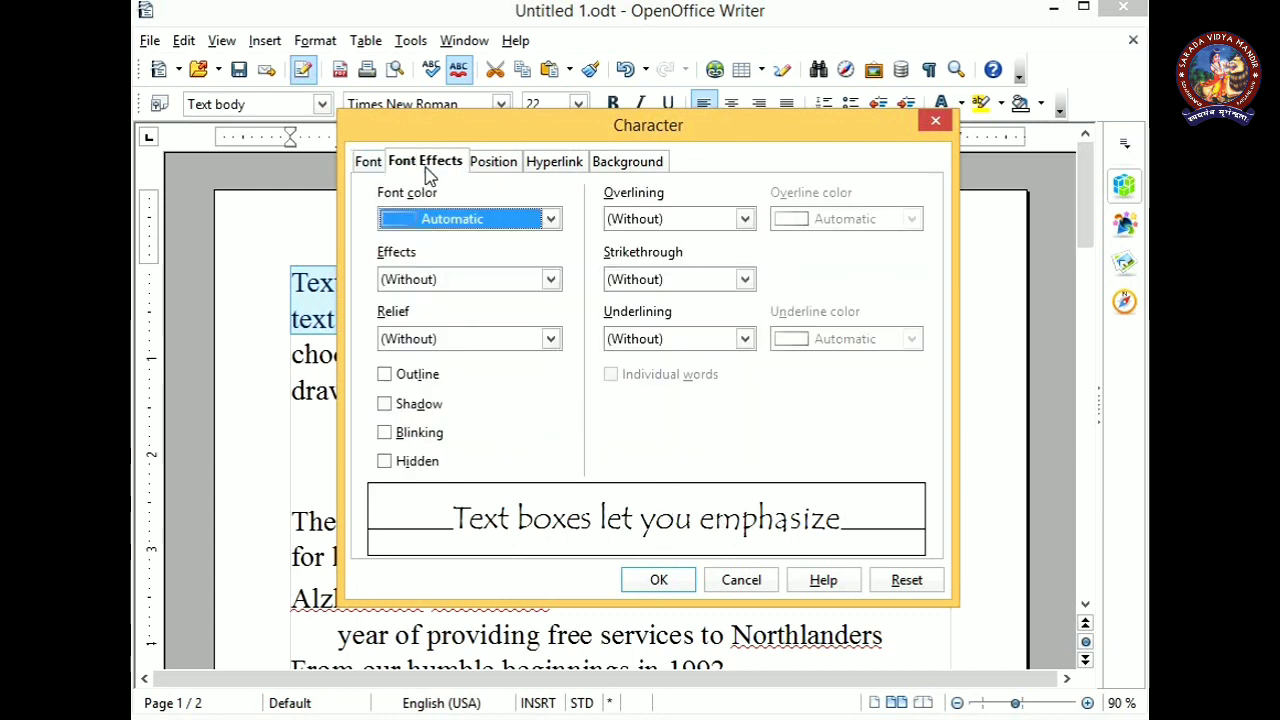
click(551, 219)
drag(556, 256, 563, 286)
click(484, 315)
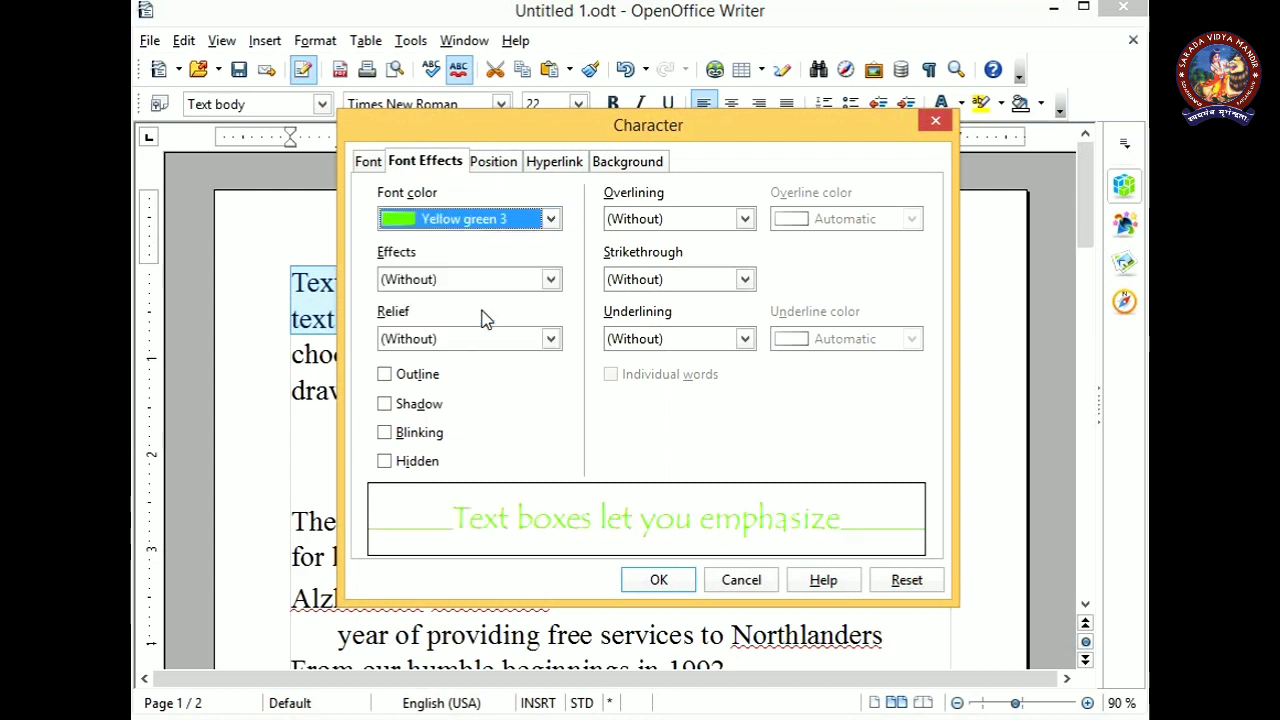
click(535, 220)
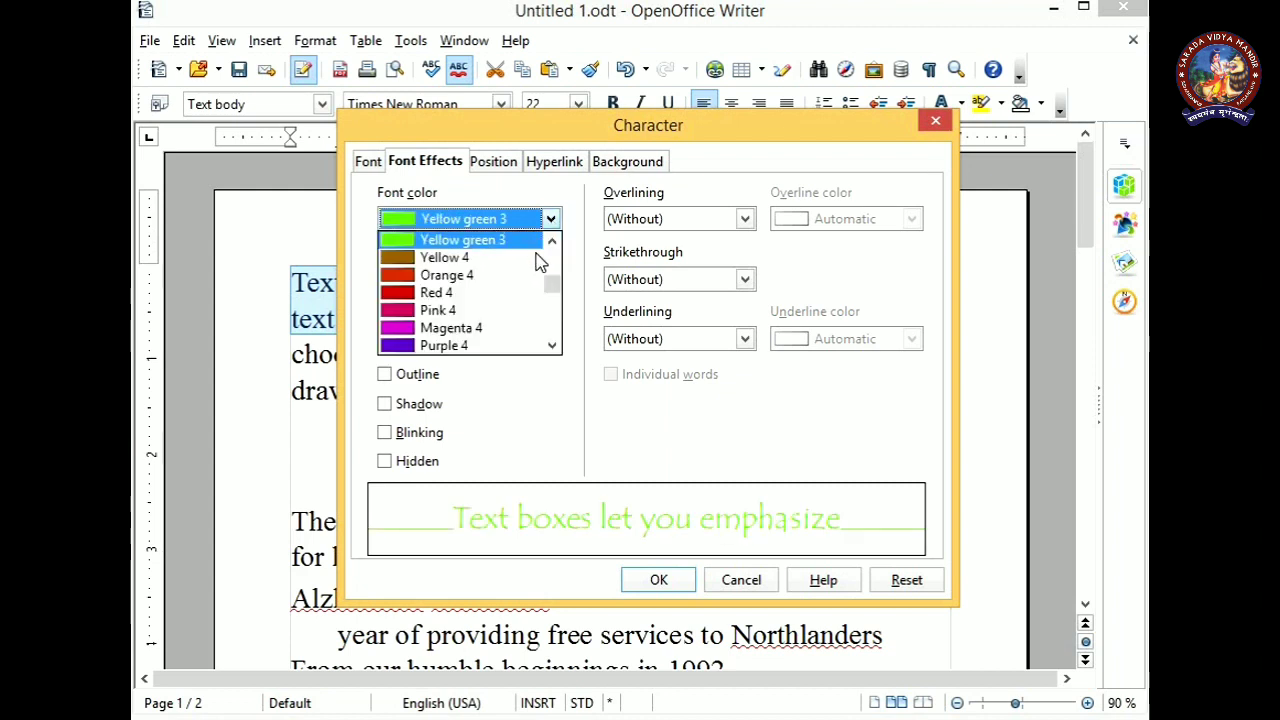
click(460, 312)
click(551, 280)
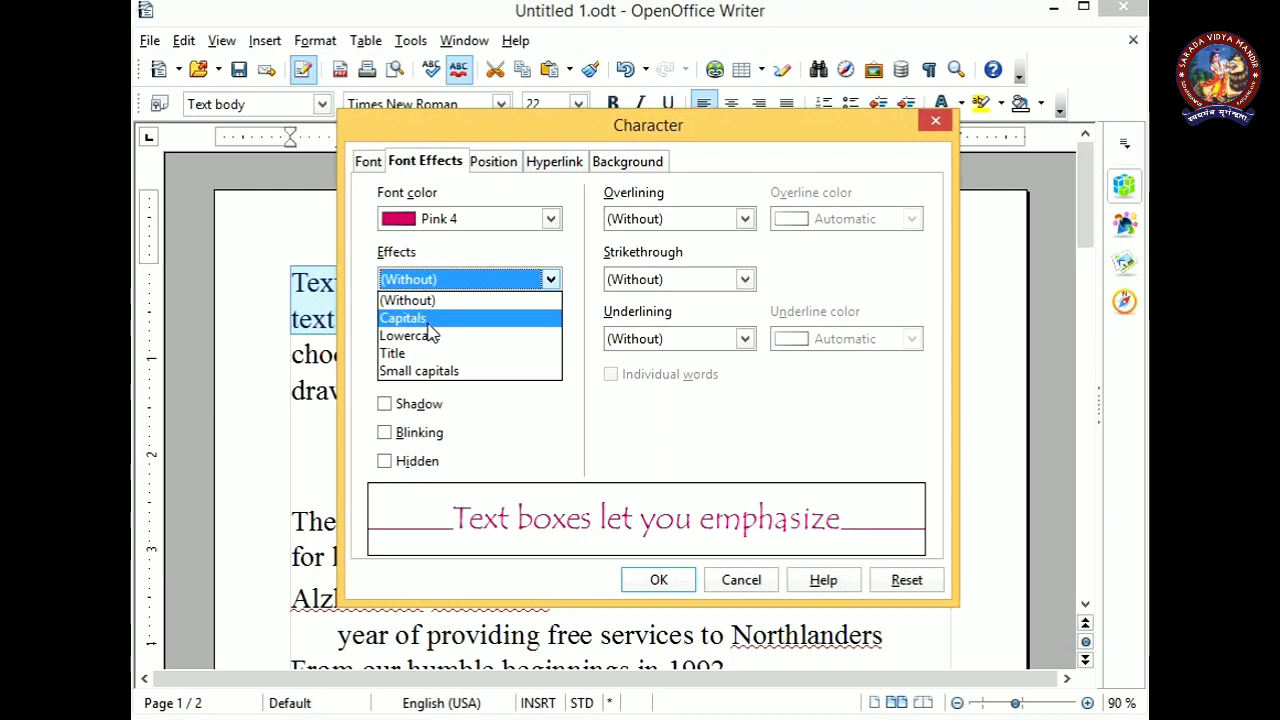
click(514, 417)
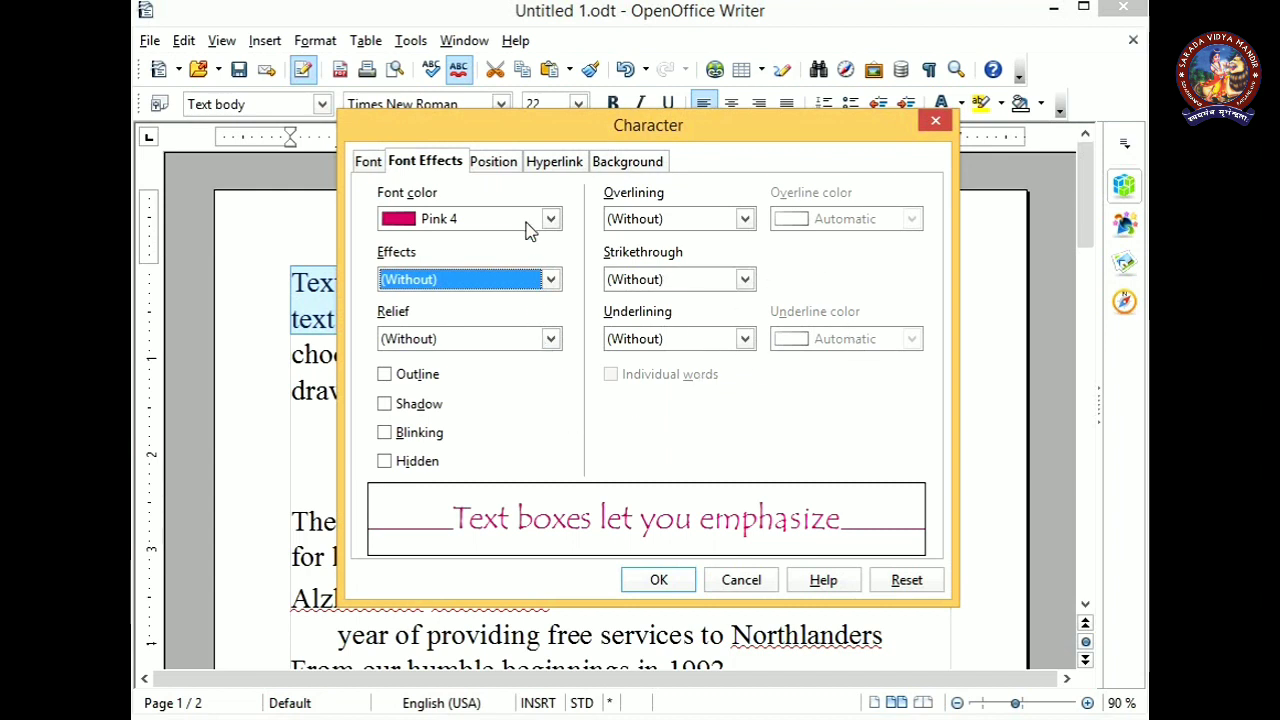
Step: Give the selected sentence a Green 2 character background and apply the character formatting
click(505, 170)
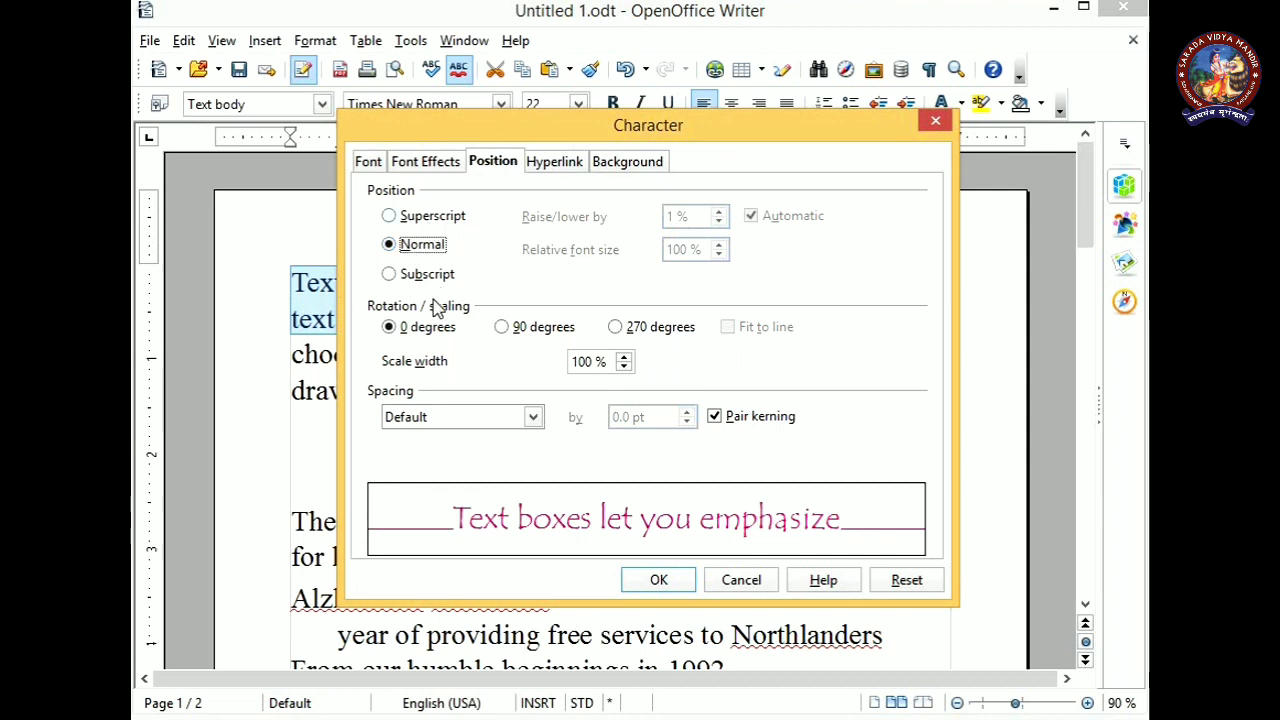
click(576, 165)
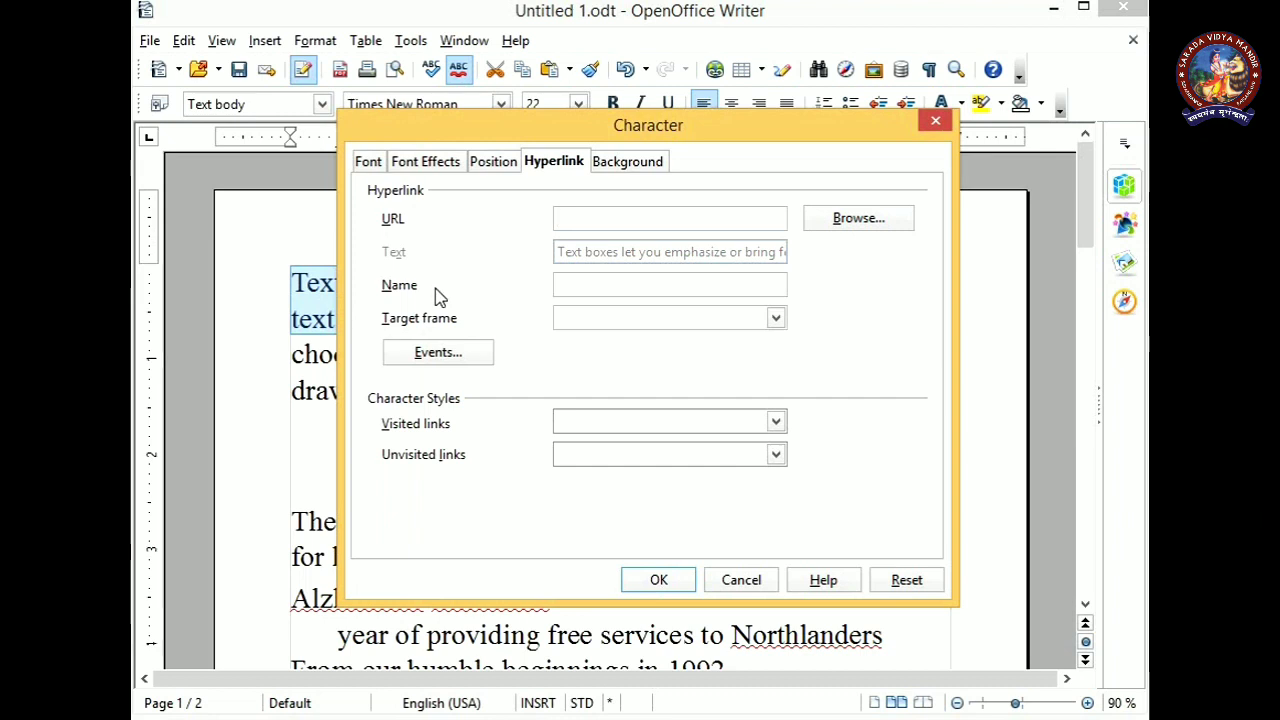
click(624, 168)
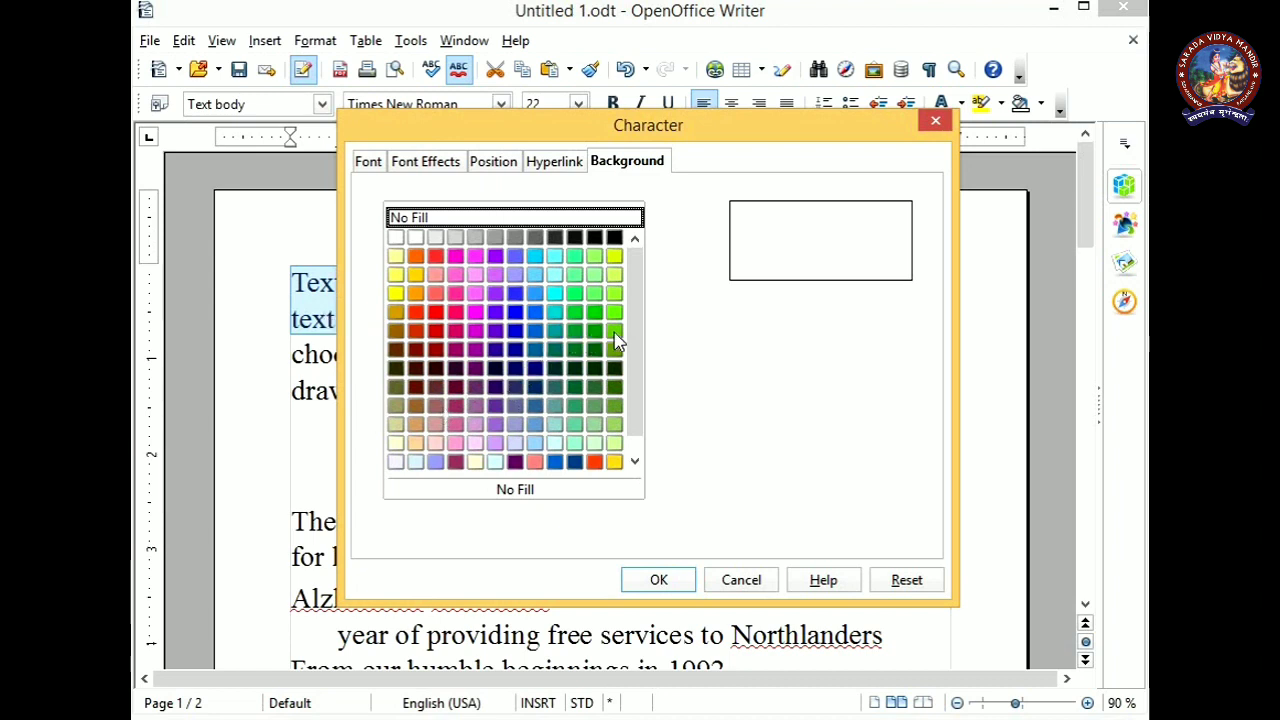
click(594, 293)
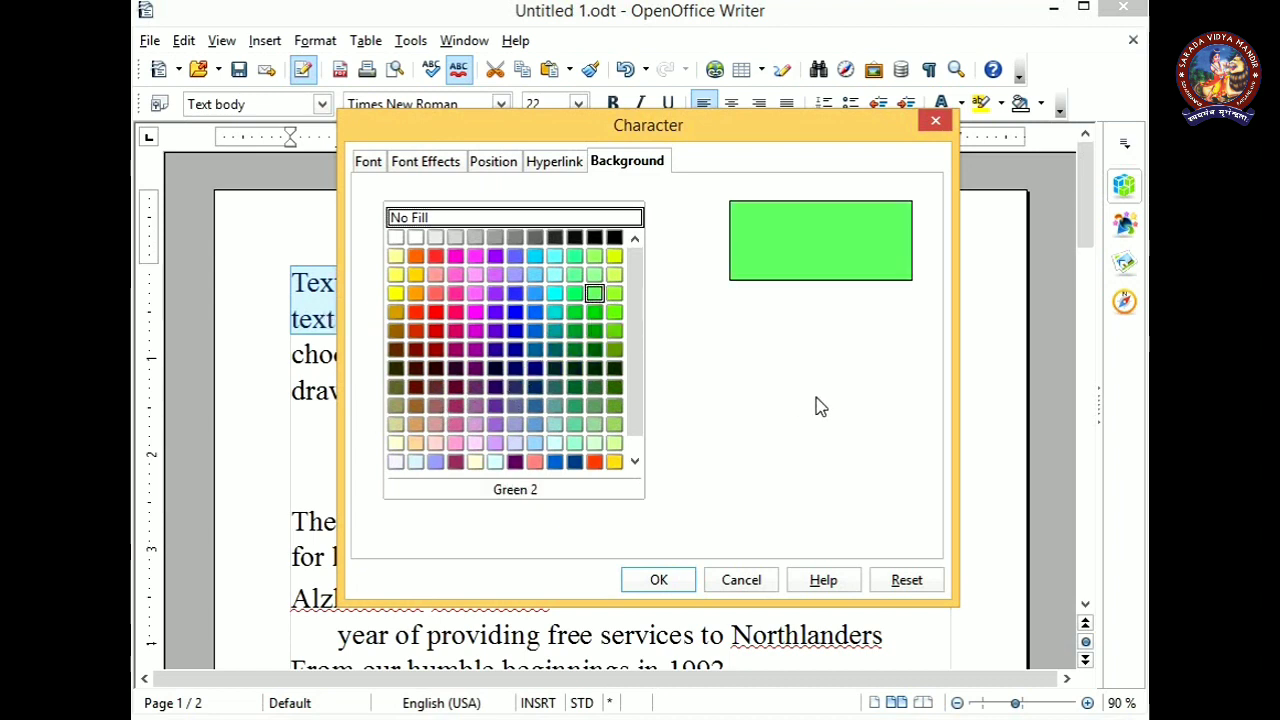
click(663, 582)
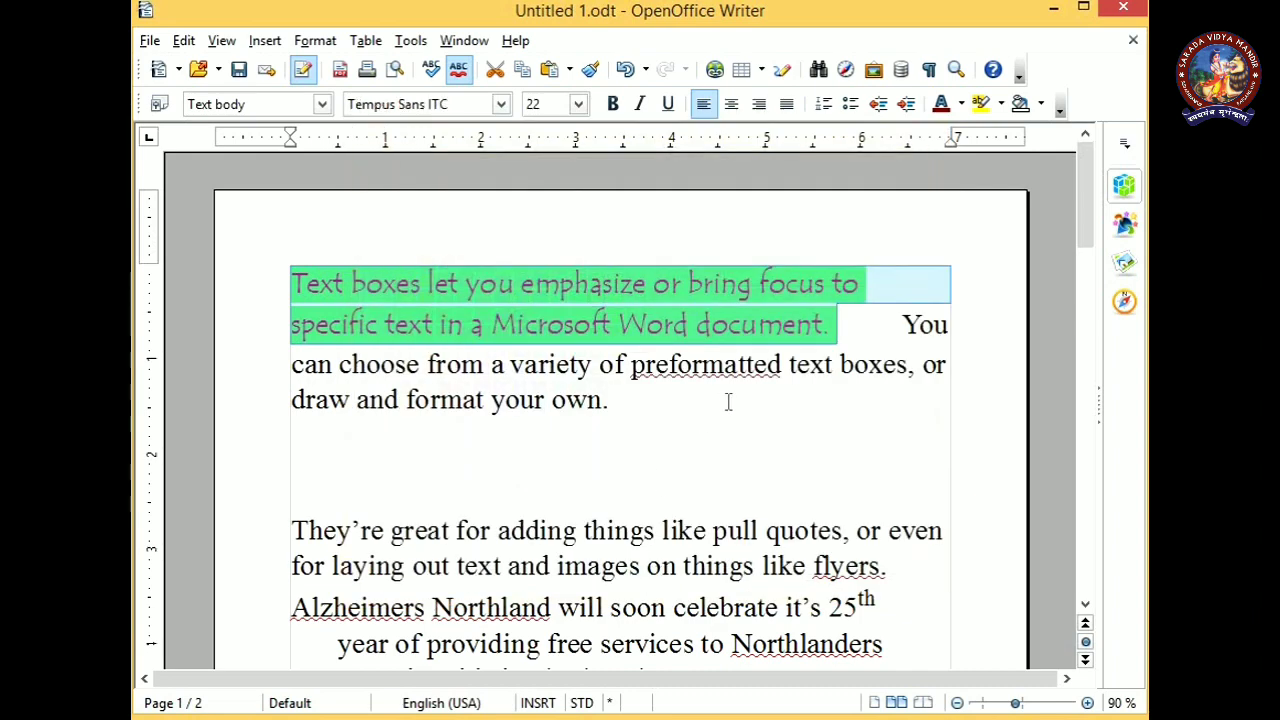
click(728, 402)
Step: Review the font, font effects and position settings in the Character dialog and close it without changing anything
drag(839, 324, 258, 283)
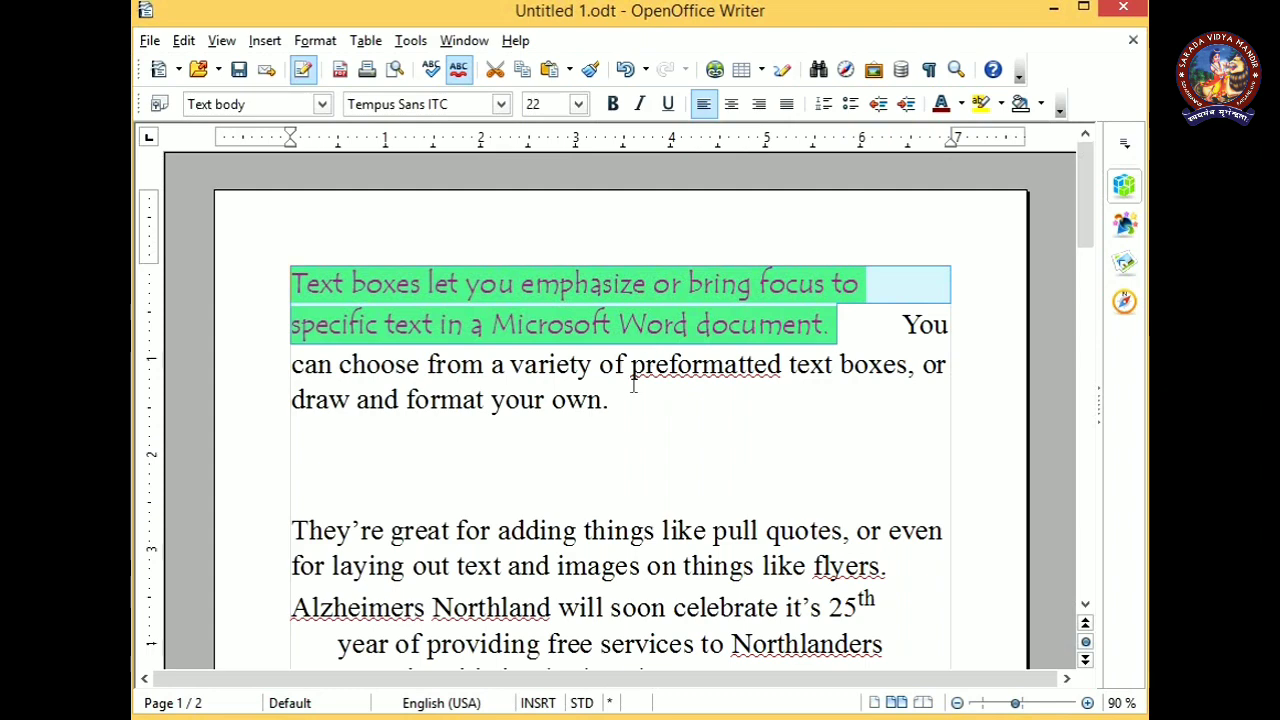
click(633, 388)
click(331, 46)
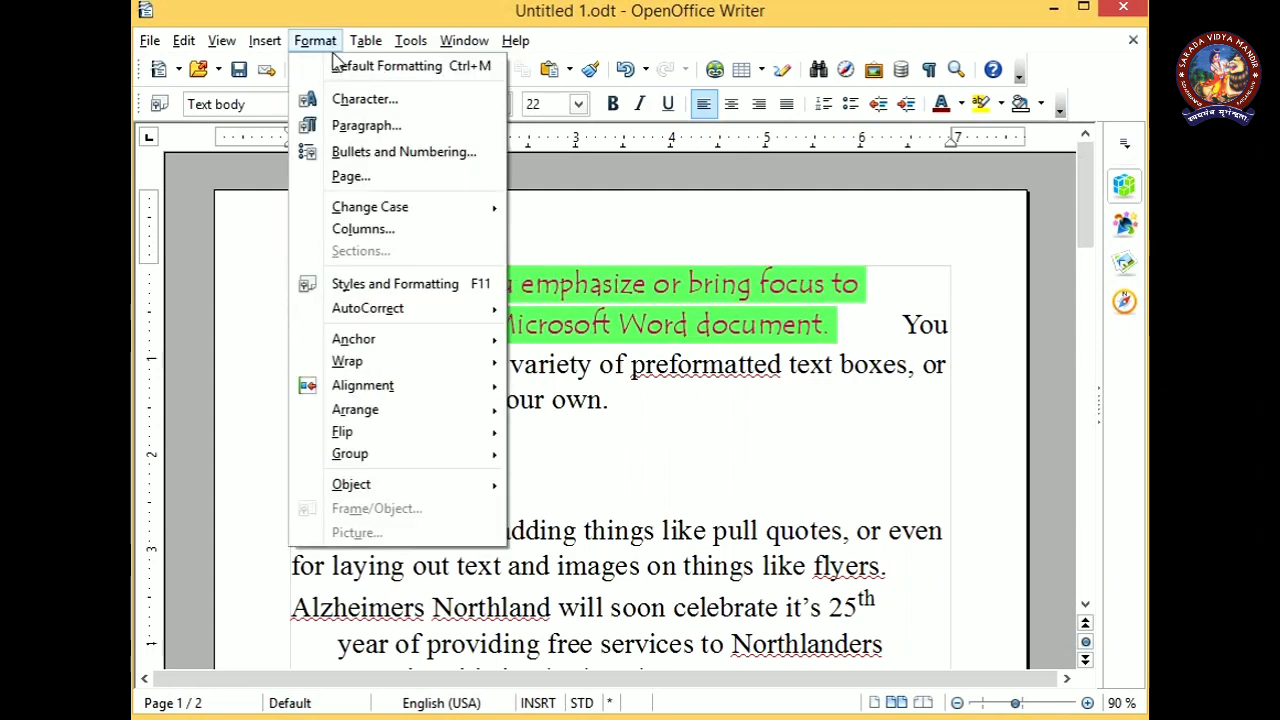
click(398, 104)
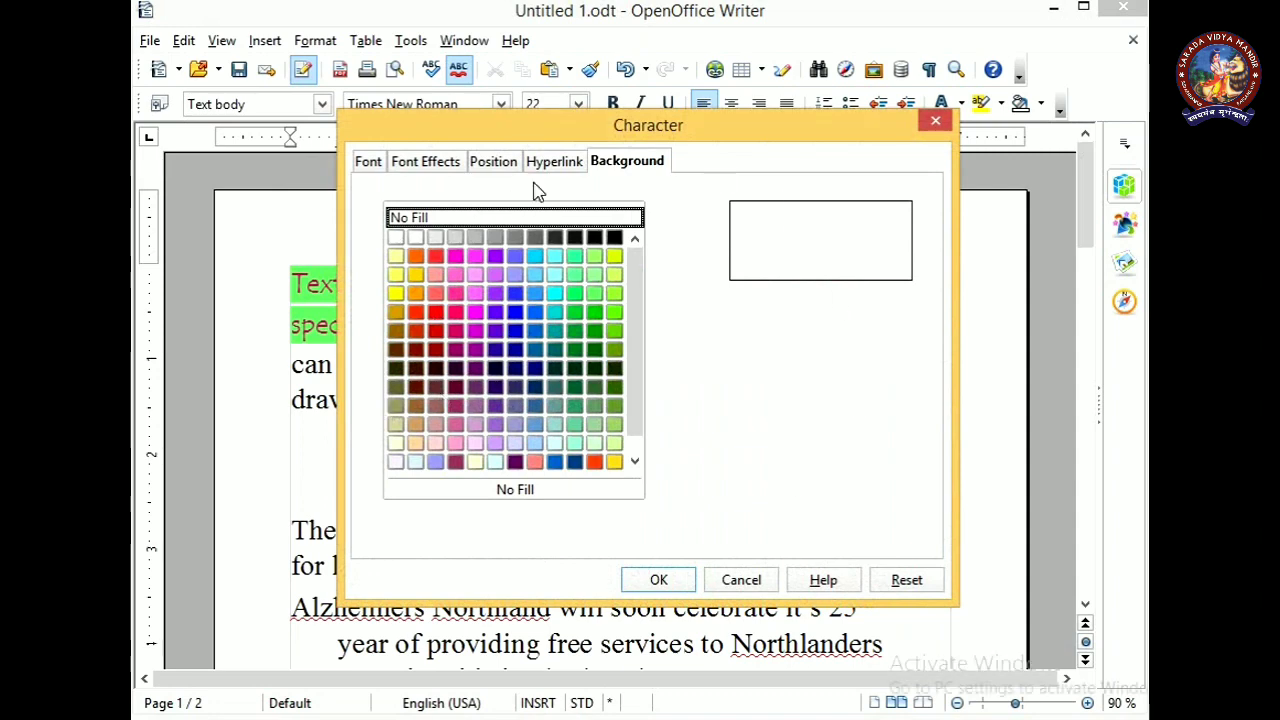
click(367, 161)
click(428, 161)
click(494, 162)
click(375, 162)
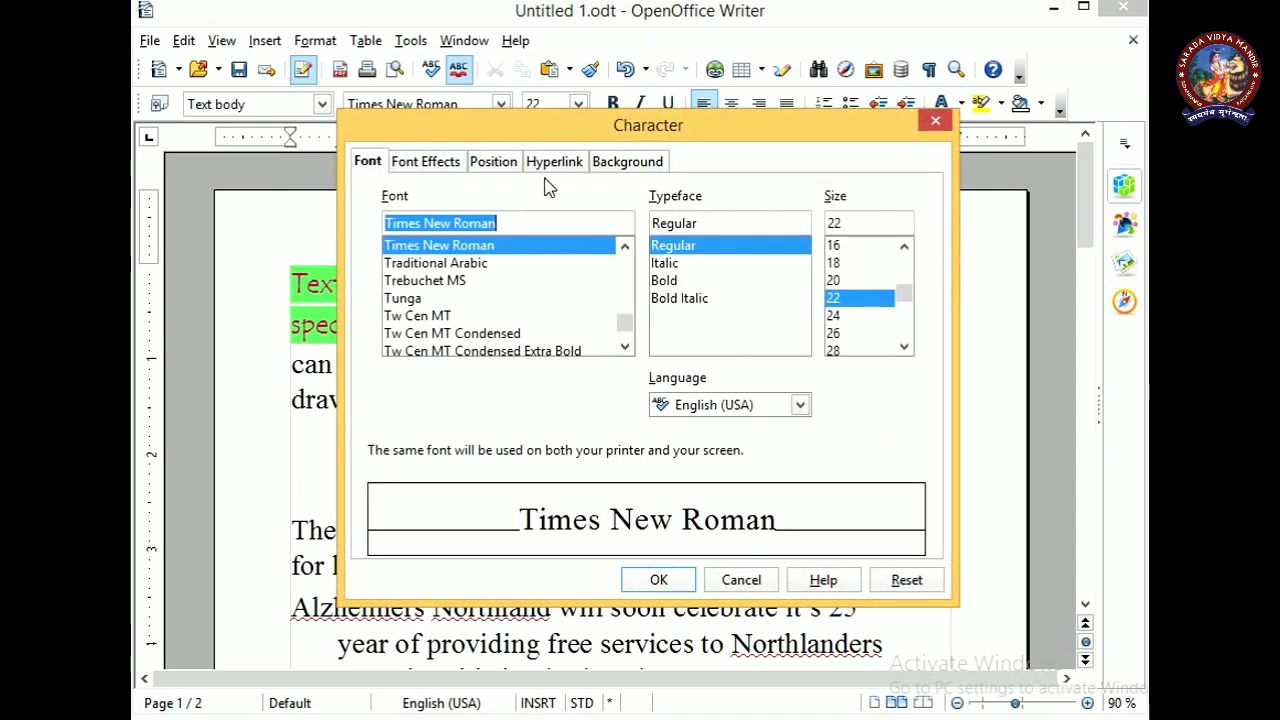
click(936, 123)
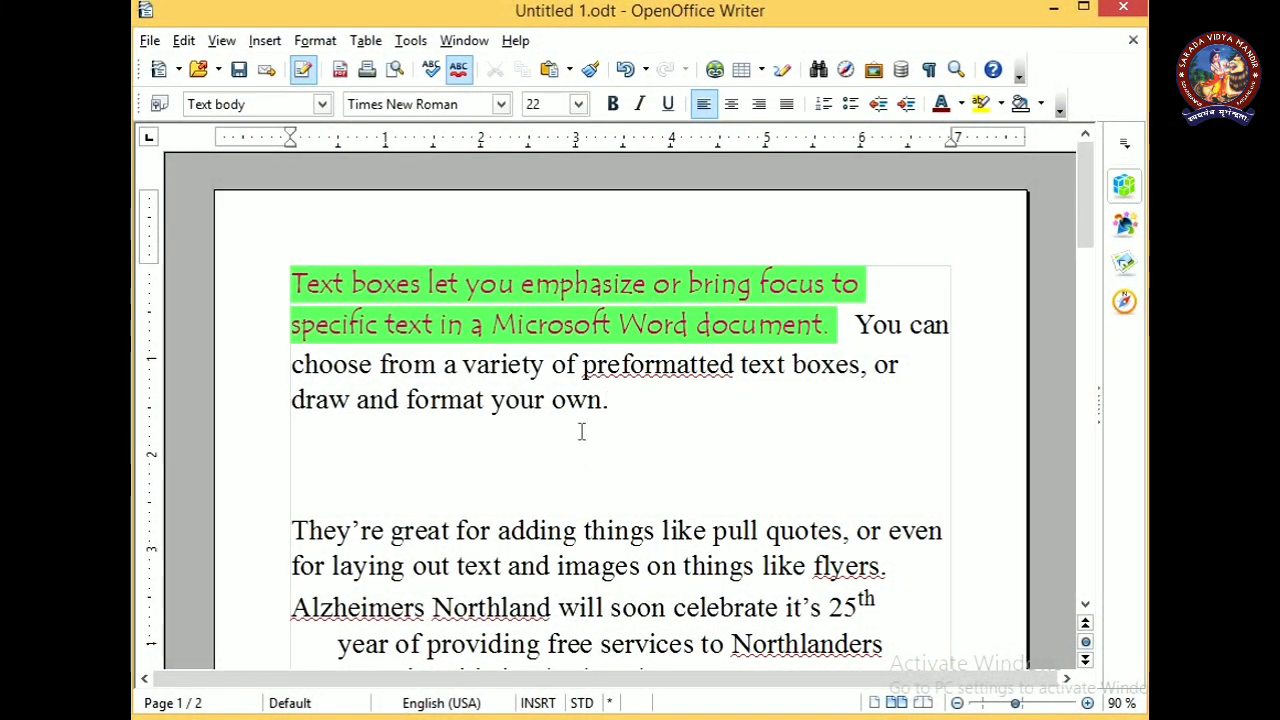
Step: Look through the document's paragraphs, from the highlighted opening sentence to the text at the end of the first page
scroll(520, 442, down, 3)
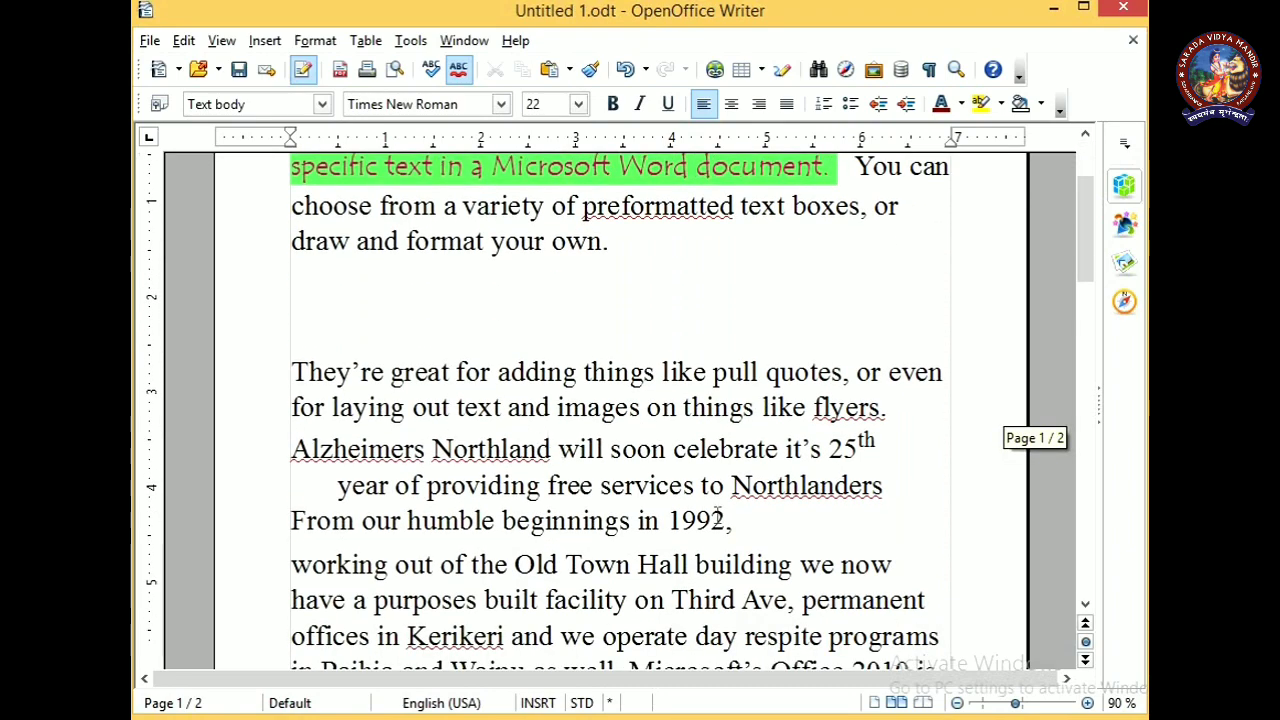
scroll(717, 513, down, 1)
scroll(759, 486, down, 1)
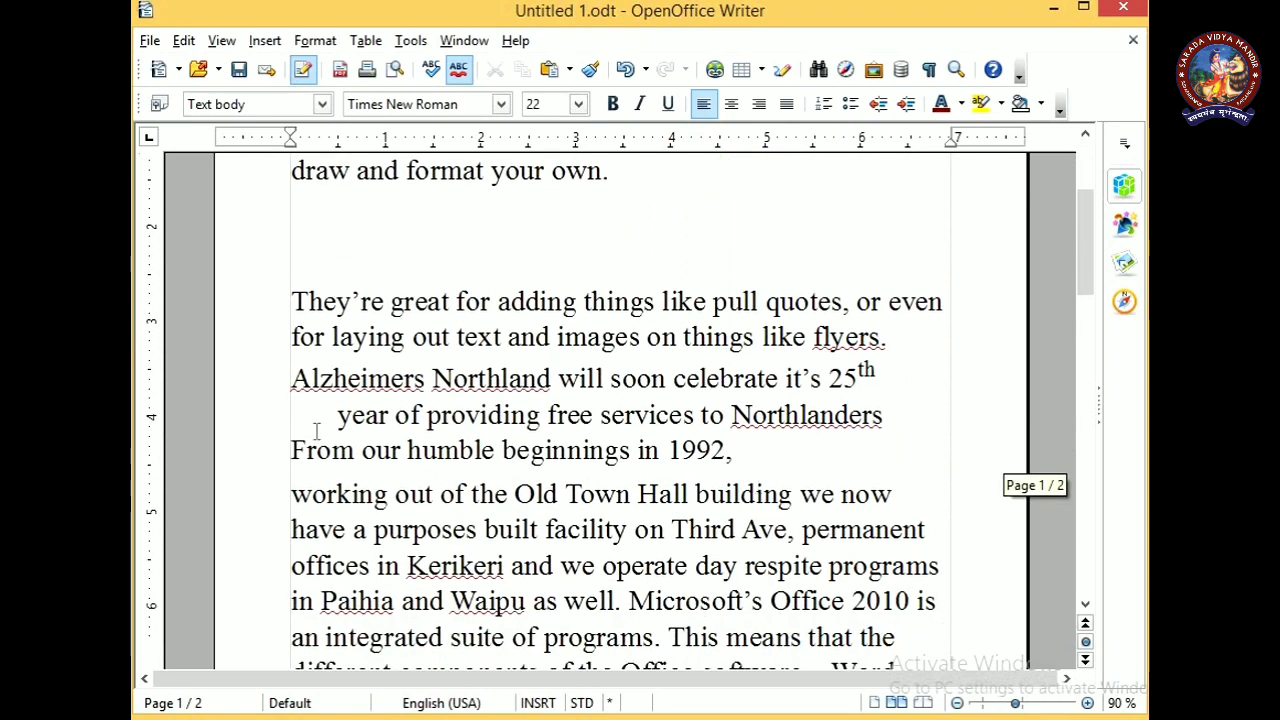
scroll(845, 483, down, 18)
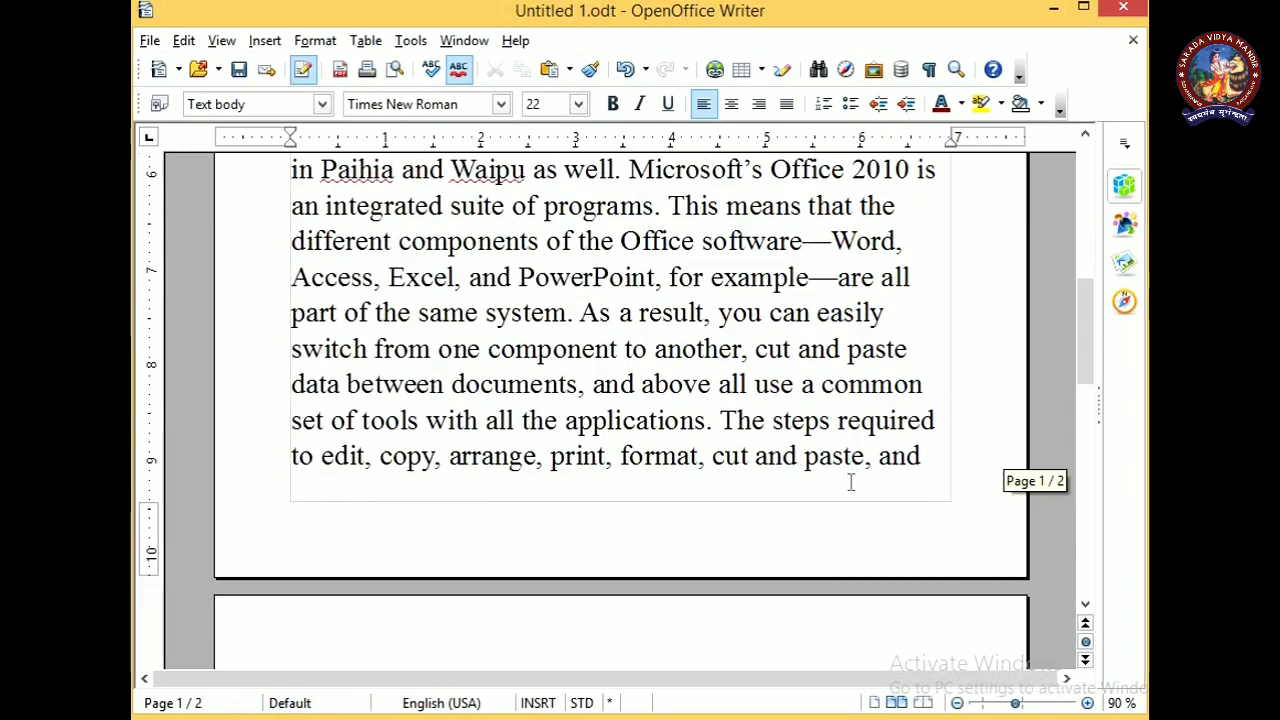
scroll(843, 476, up, 20)
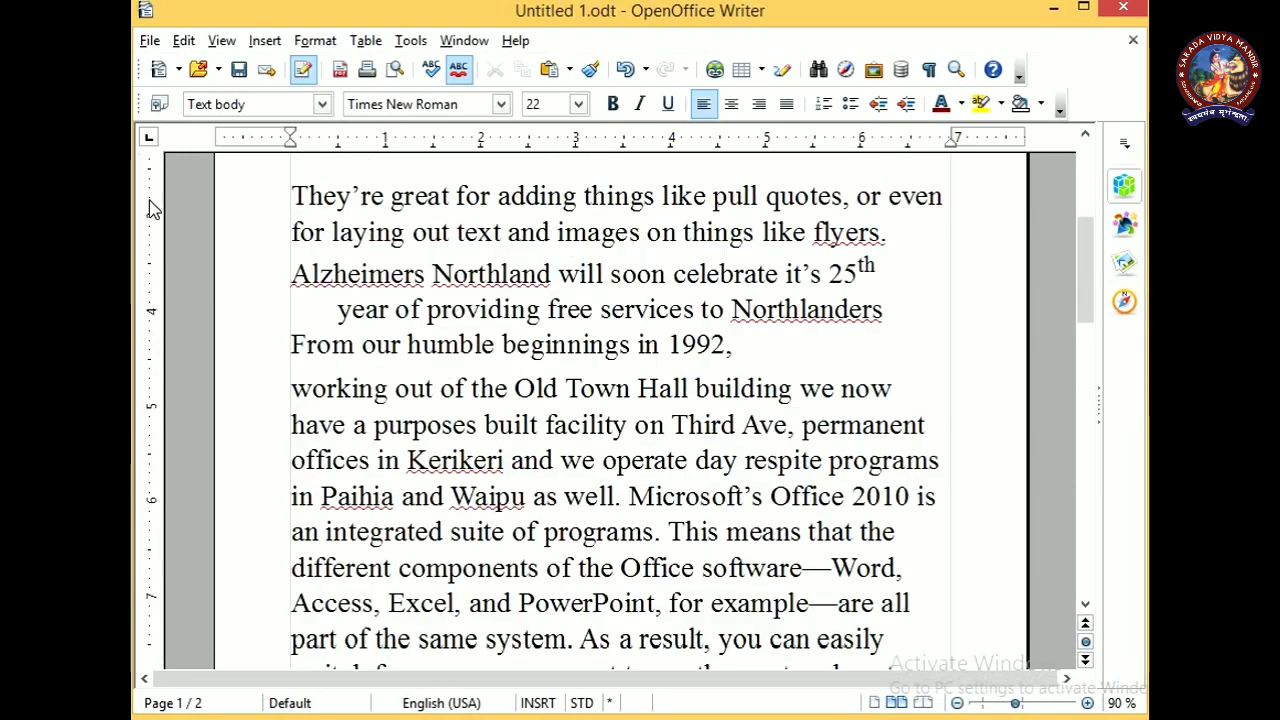
drag(617, 410, 243, 231)
scroll(349, 362, down, 3)
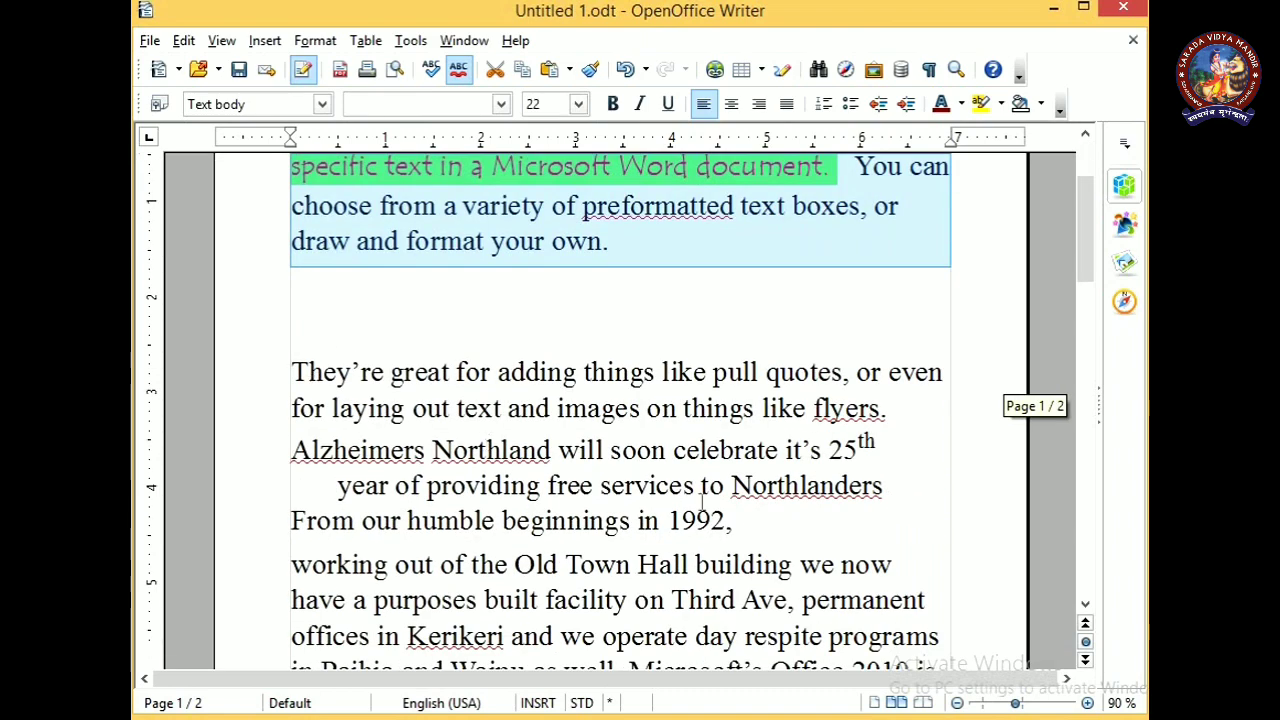
scroll(703, 502, down, 2)
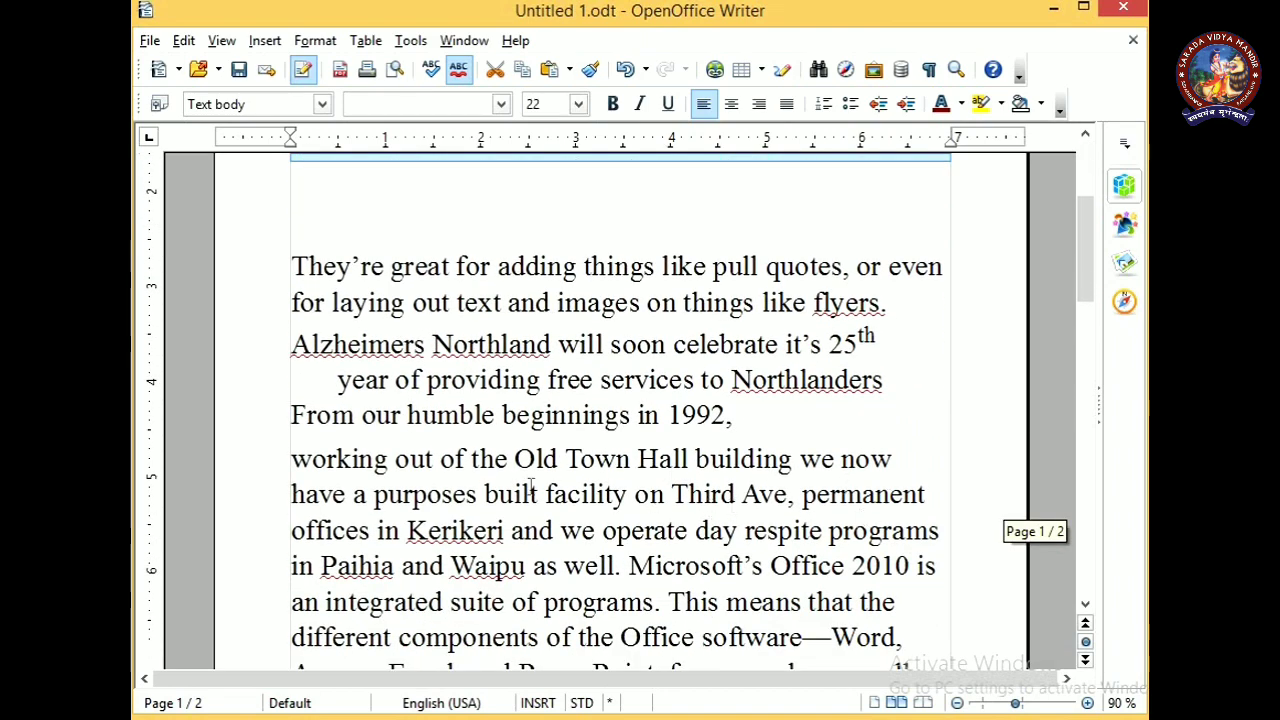
Step: Add an empty paragraph after "From our humble beginnings in 1992," and select the paragraph starting with "They're great for adding things"
click(733, 419)
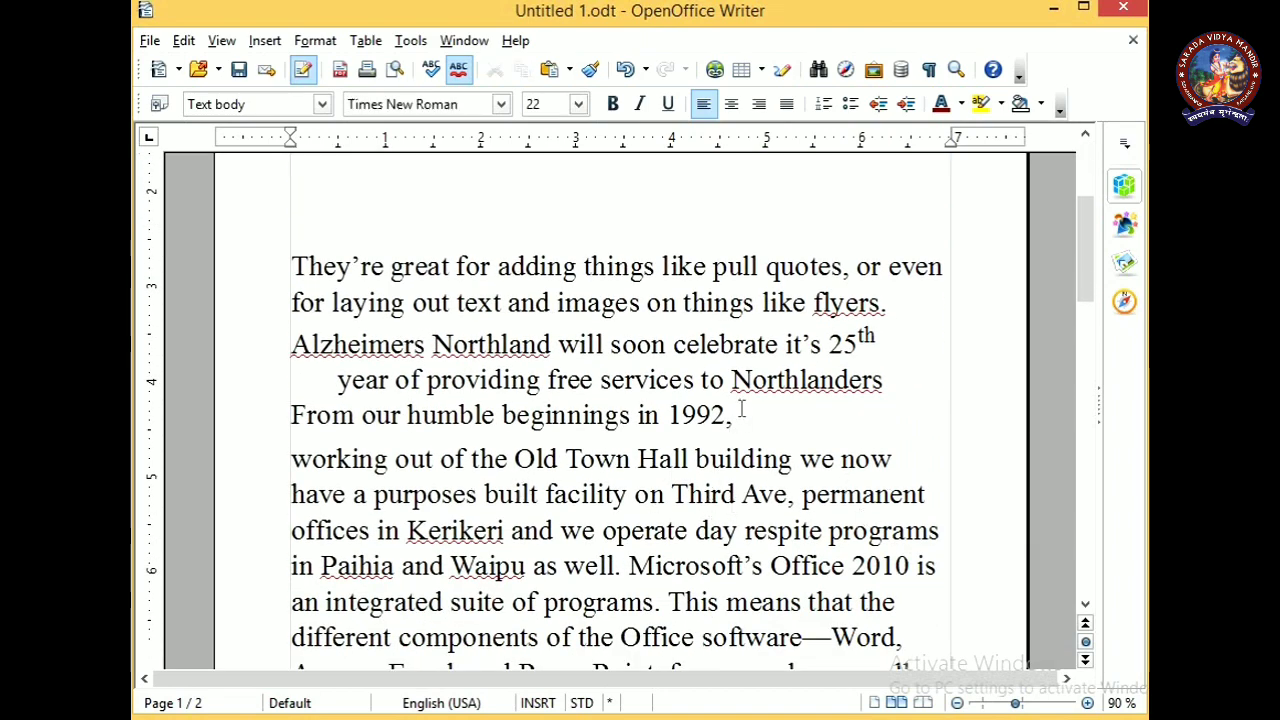
key(Return)
drag(739, 449, 265, 225)
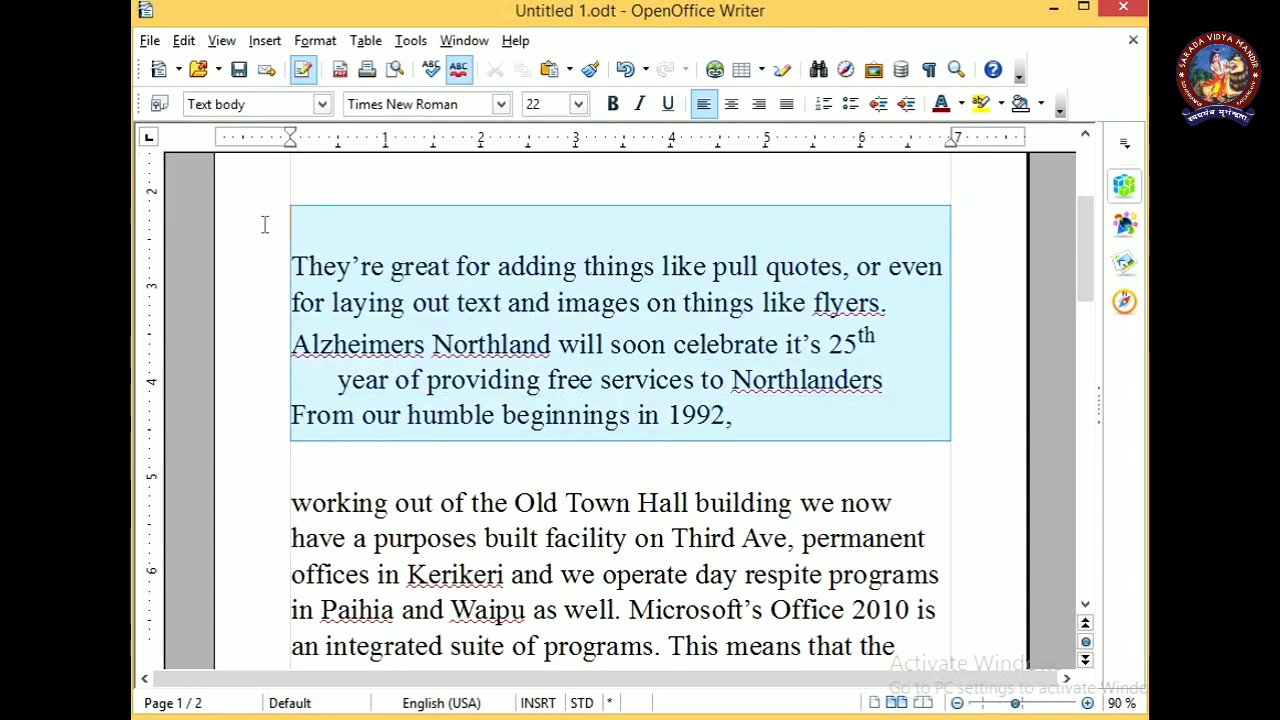
Step: Open the selected paragraph's Indents & Spacing settings and move the dialog so the document text can be seen
scroll(451, 290, up, 3)
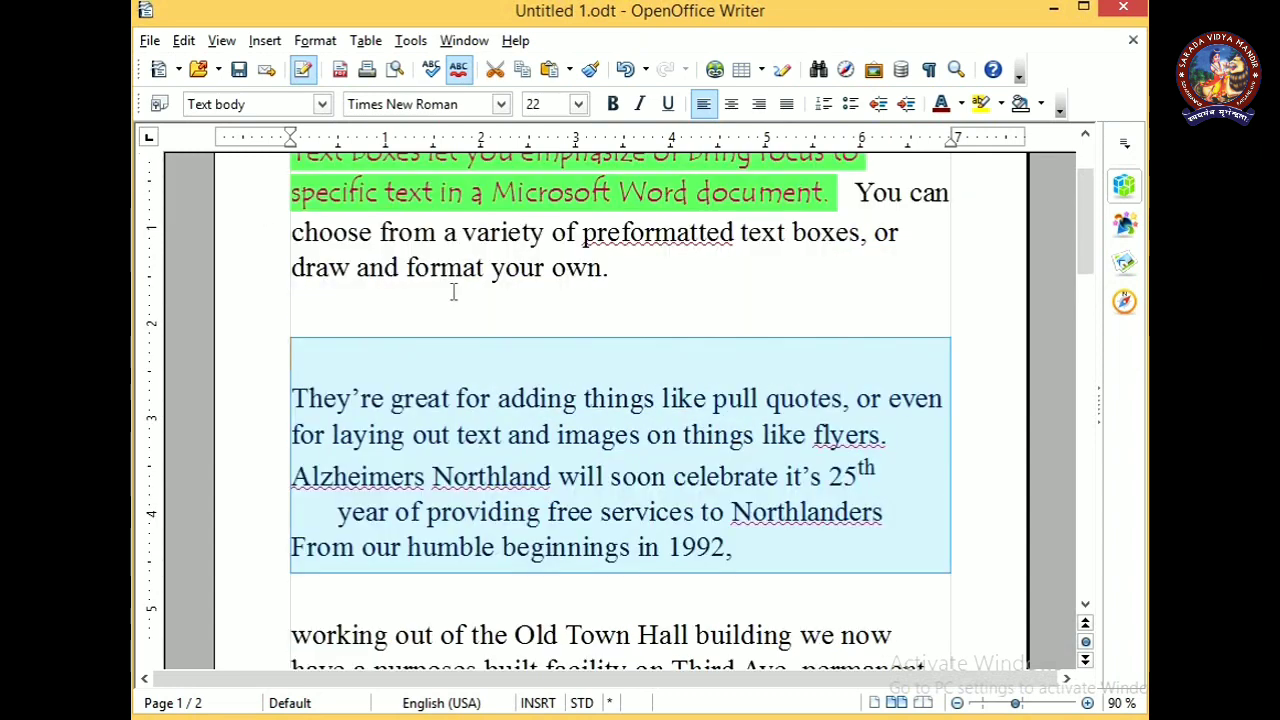
click(318, 44)
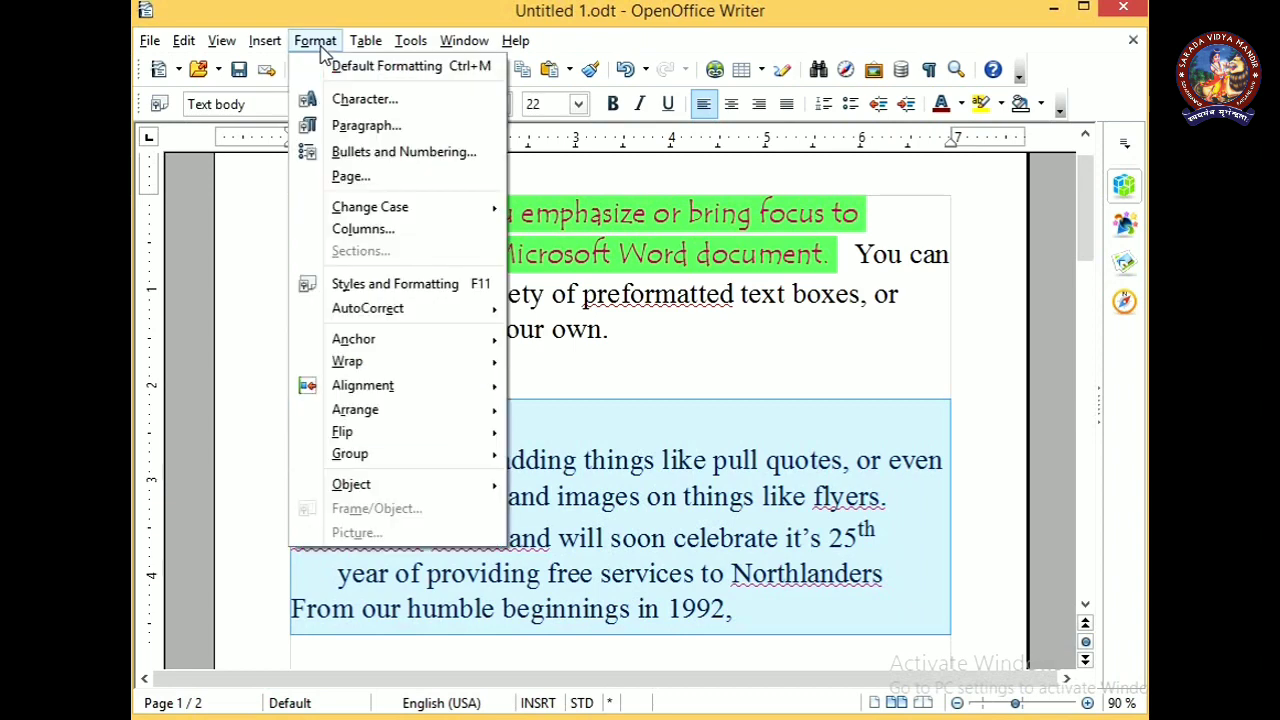
click(395, 128)
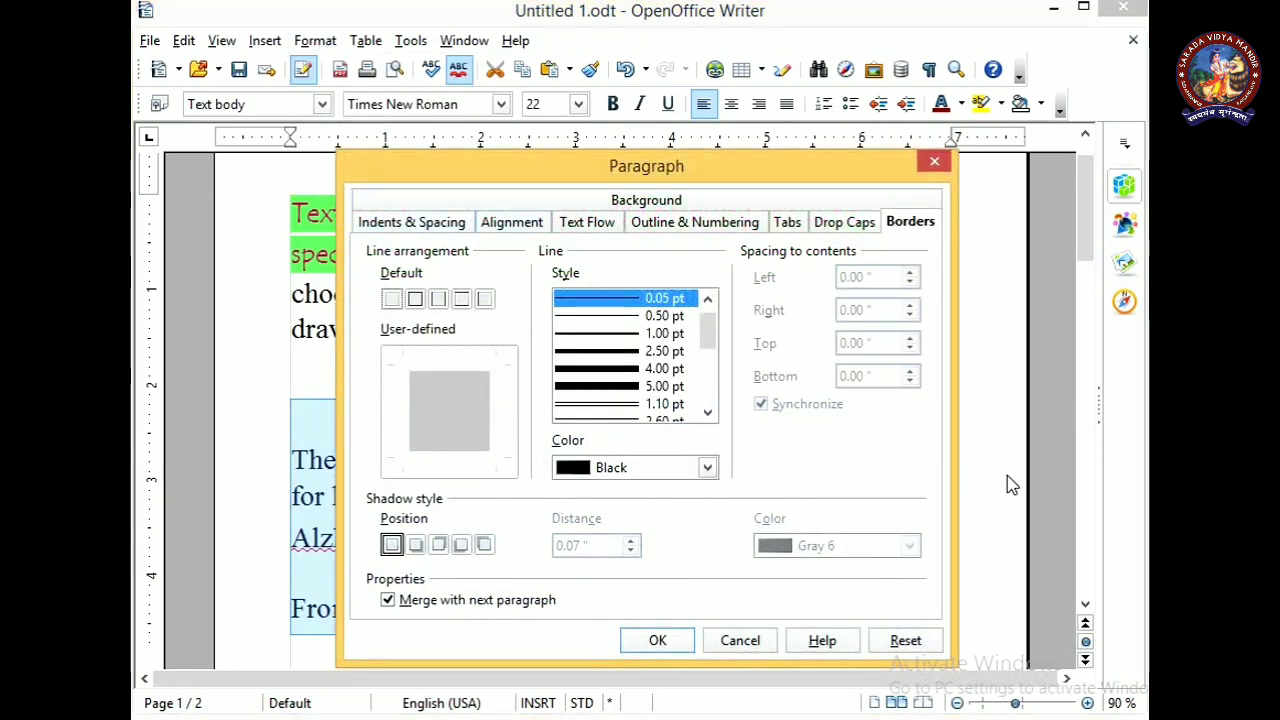
click(389, 226)
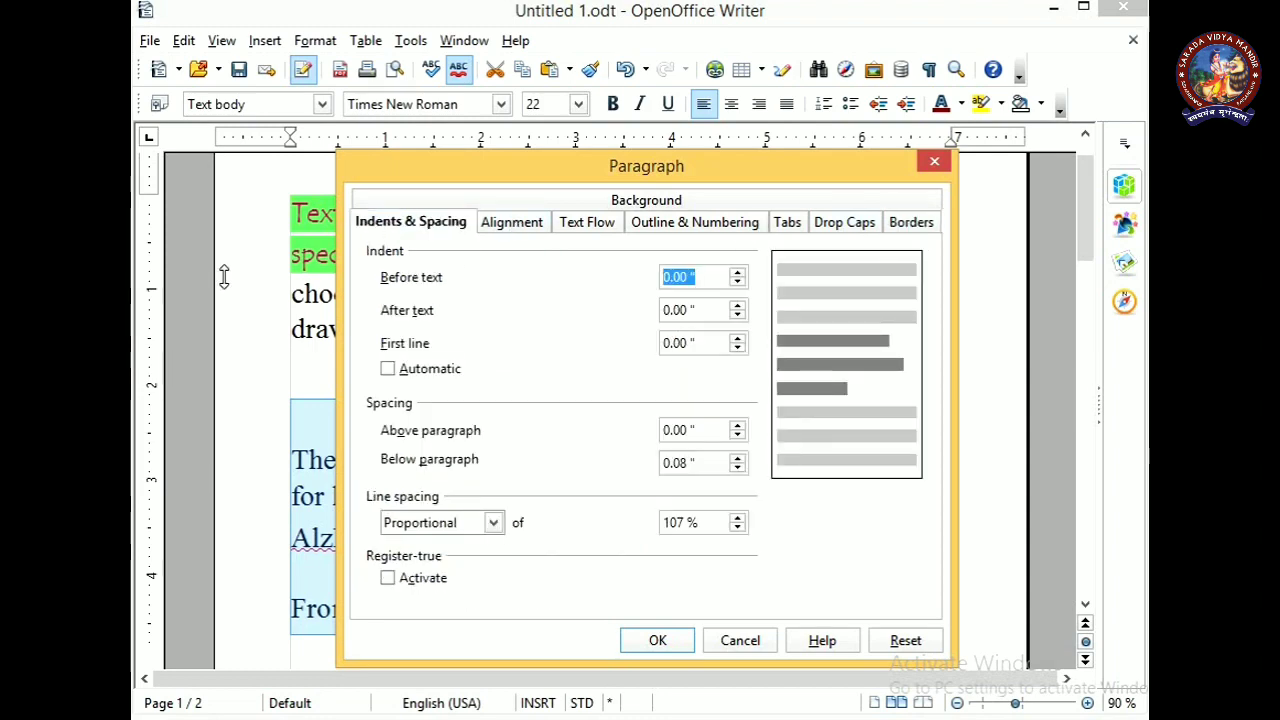
drag(734, 168, 864, 50)
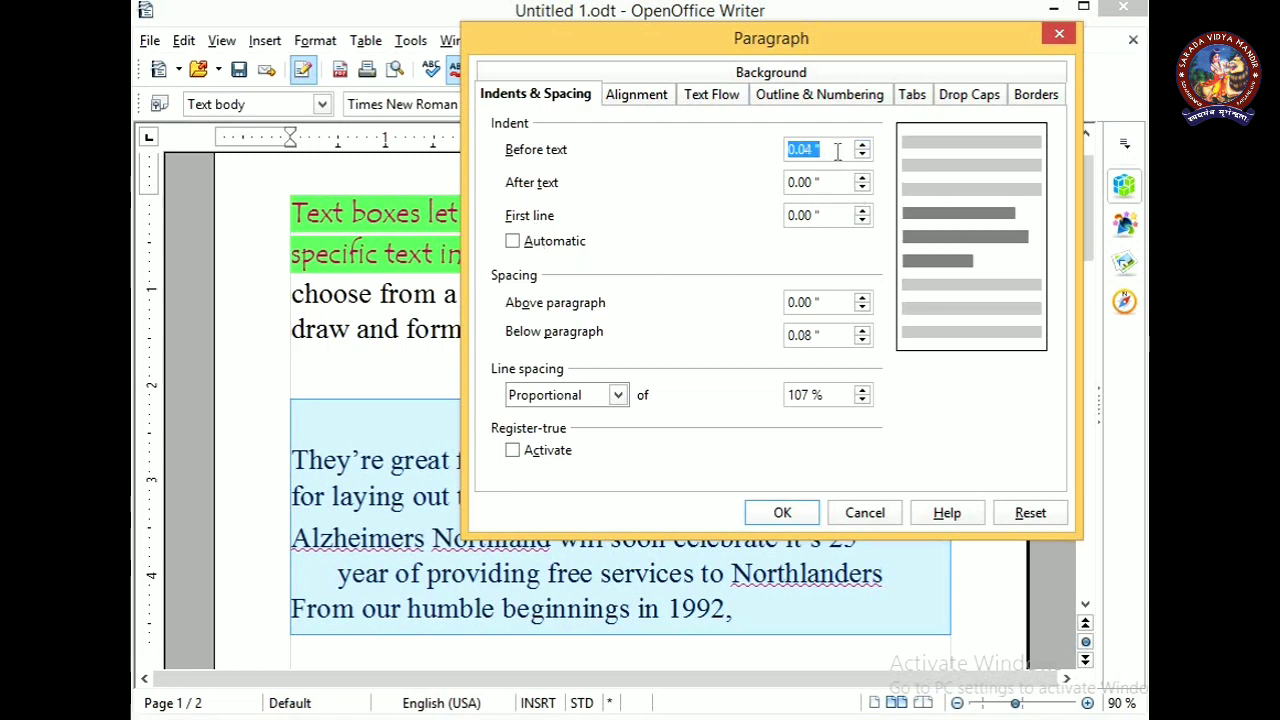
Step: Raise the selected paragraph's indent before text in small increments to 0.40"
click(862, 144)
click(862, 144)
click(862, 144)
click(862, 144)
click(862, 144)
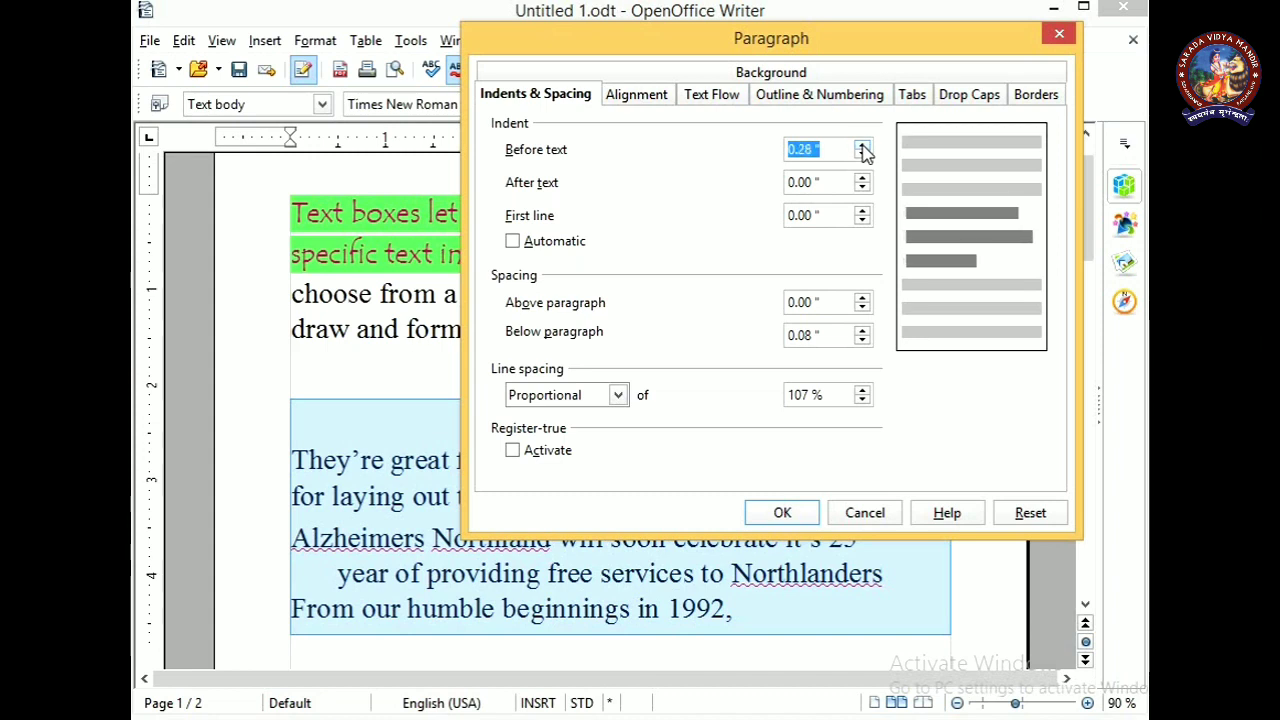
click(862, 144)
click(862, 145)
click(862, 145)
click(862, 145)
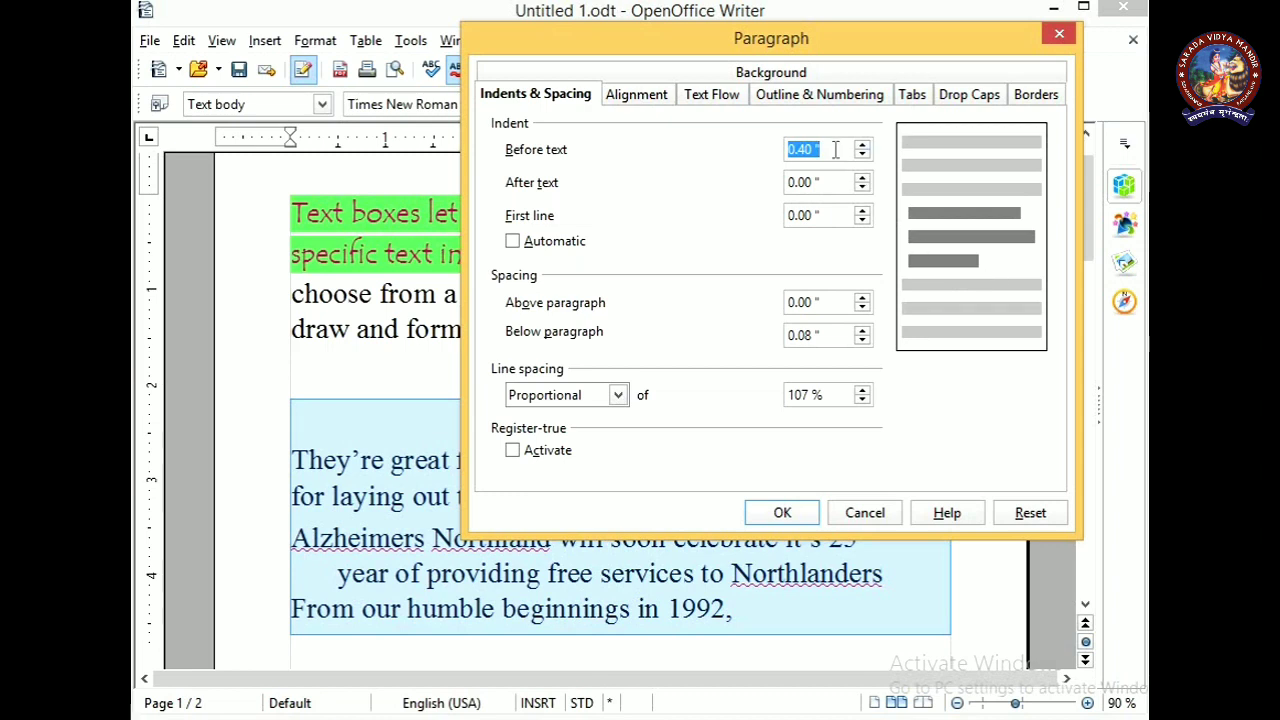
Step: Set the selected paragraph's indent before text to 0.5", apply it and check the paragraph against the one above
text(0.5)
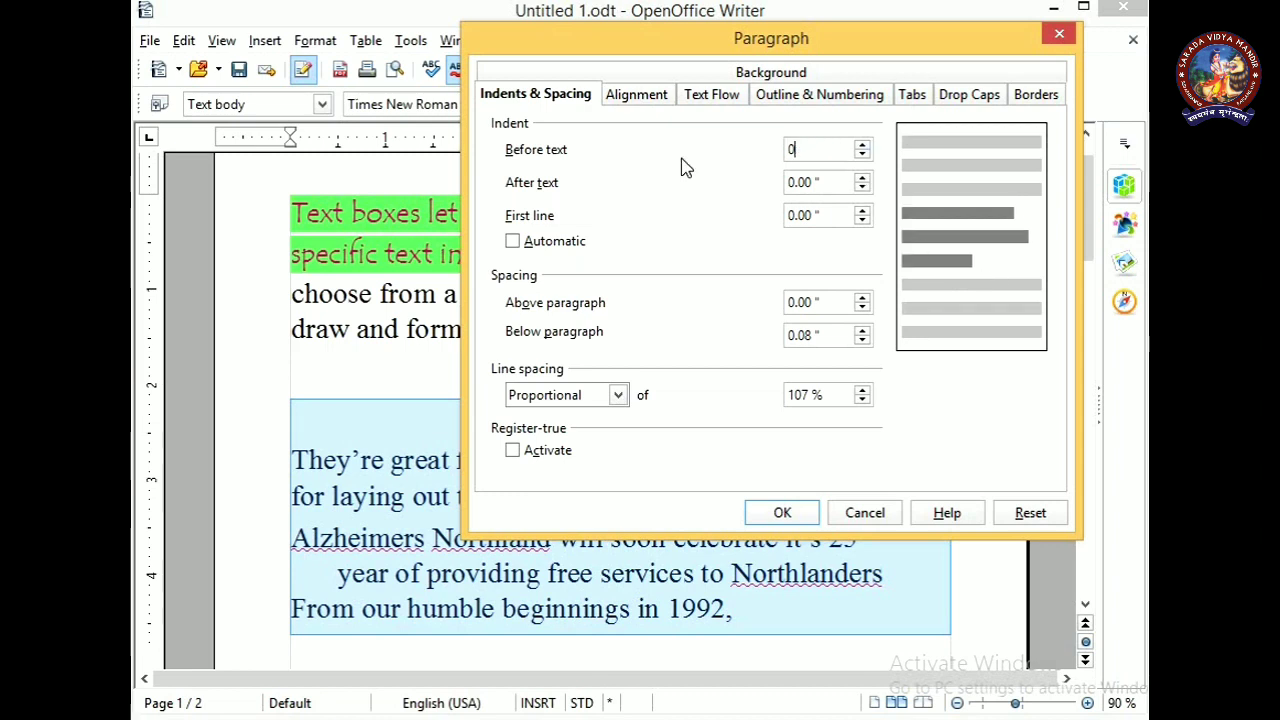
click(782, 513)
scroll(358, 395, down, 3)
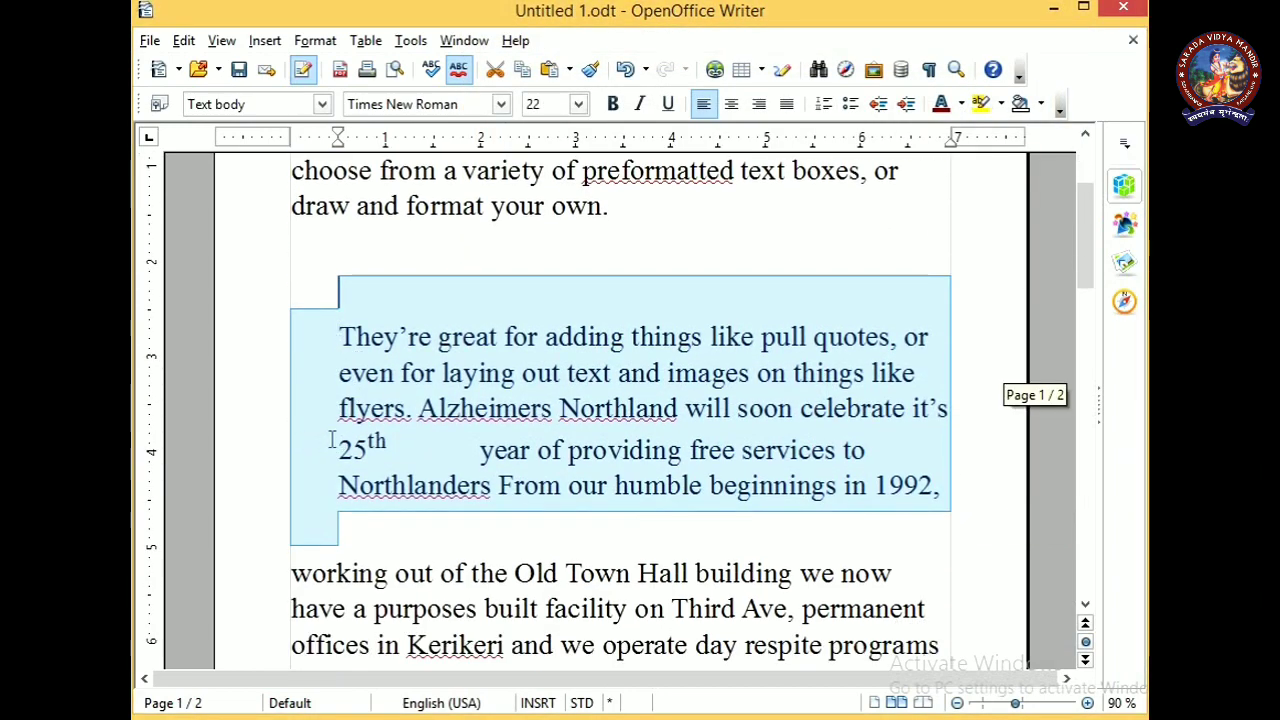
scroll(328, 436, up, 4)
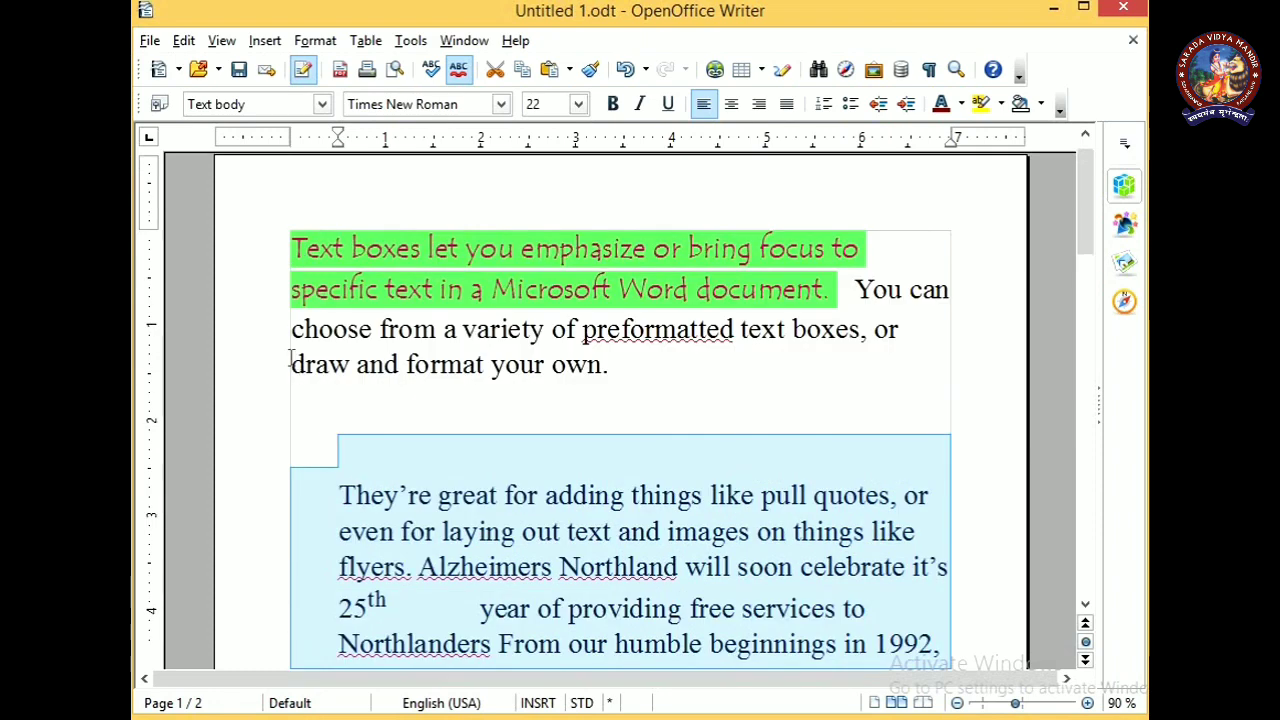
scroll(349, 478, down, 3)
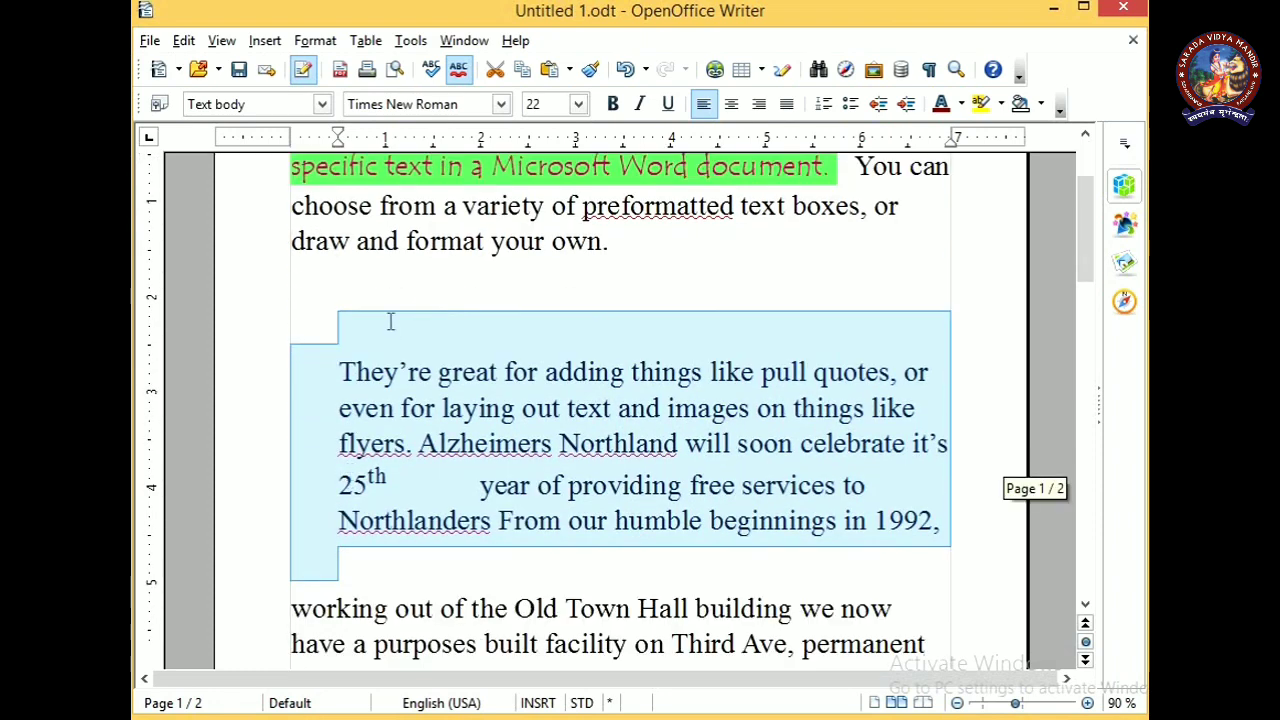
Step: Give the selected paragraph a first line indent of 1" and apply the paragraph formatting
click(313, 41)
click(366, 125)
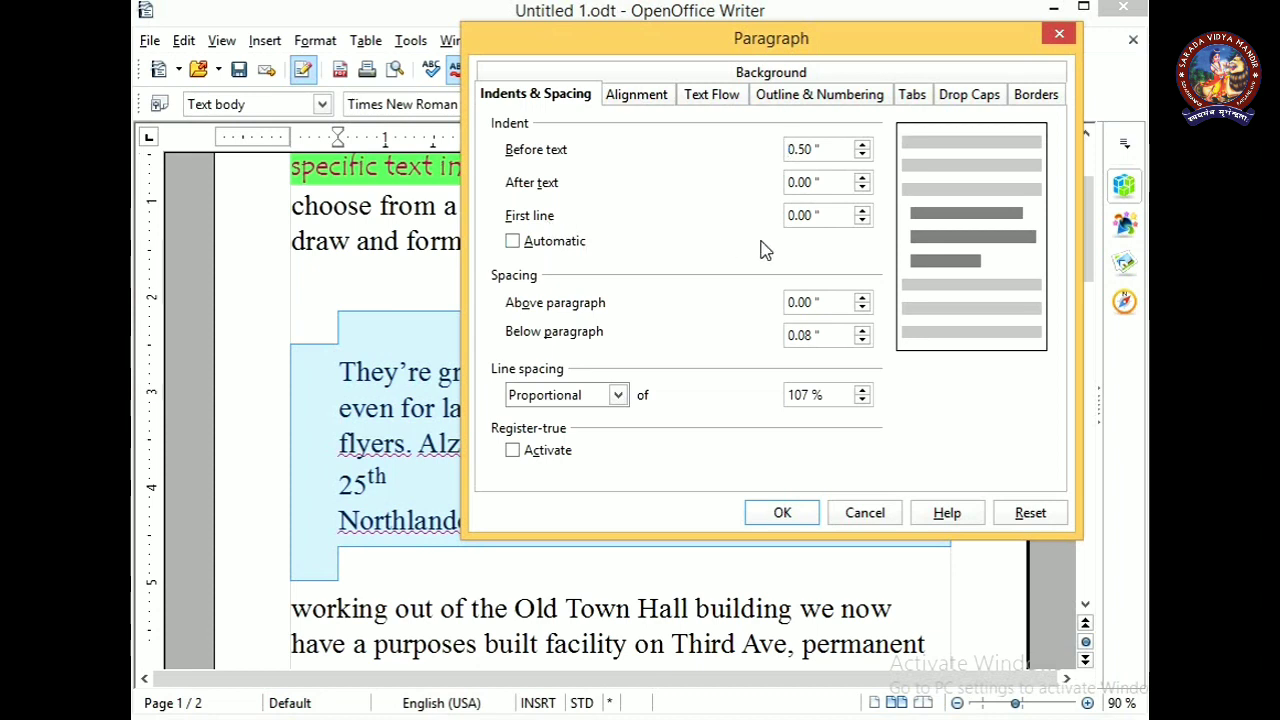
click(863, 212)
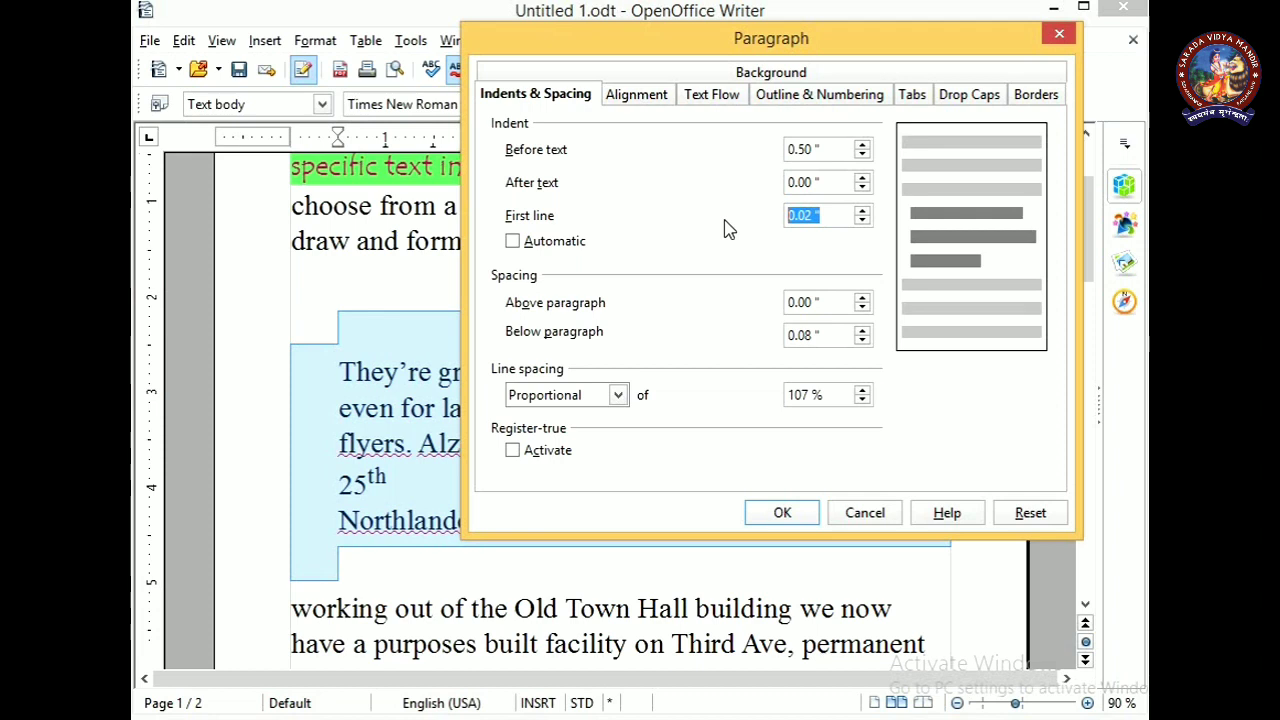
text(1)
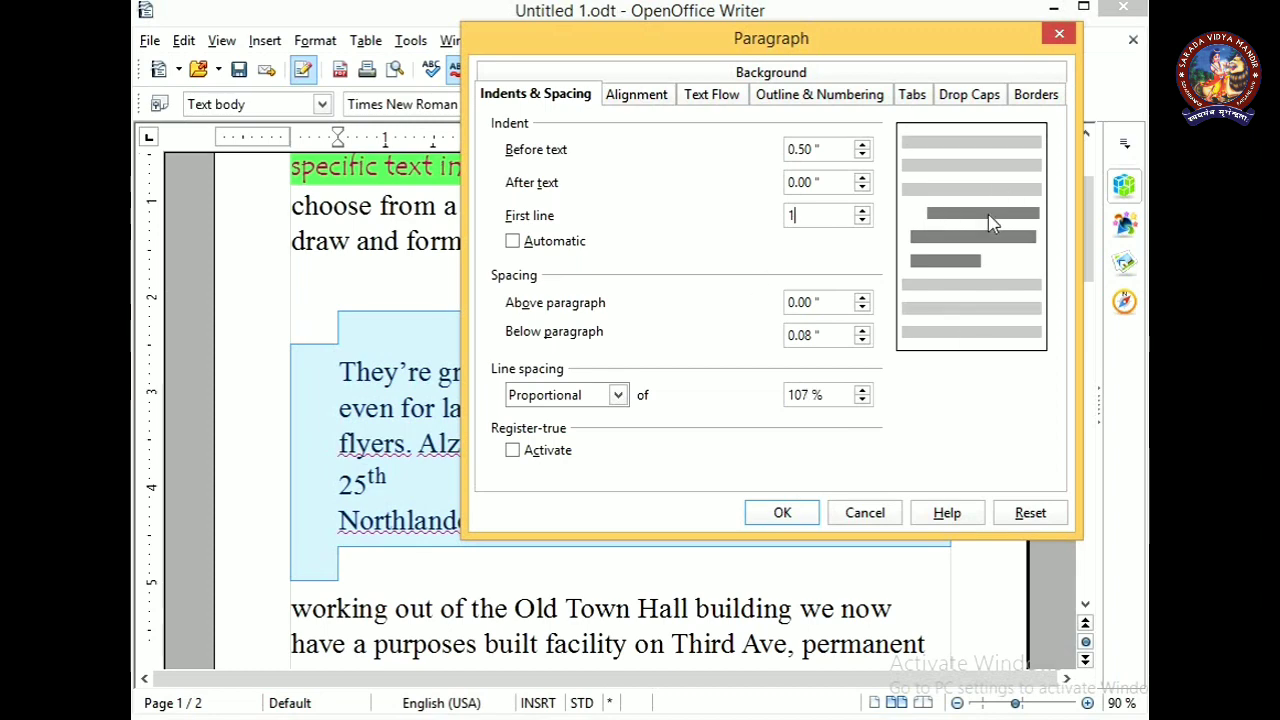
click(782, 513)
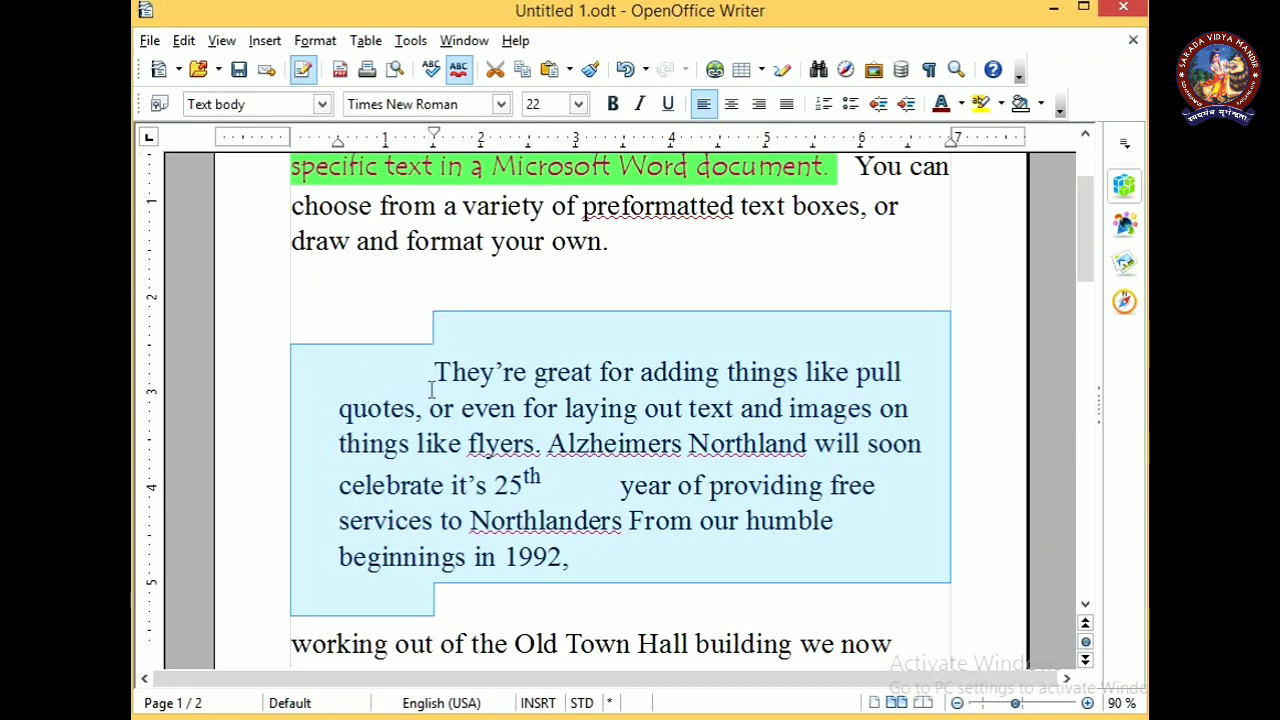
double_click(436, 372)
drag(432, 372, 334, 381)
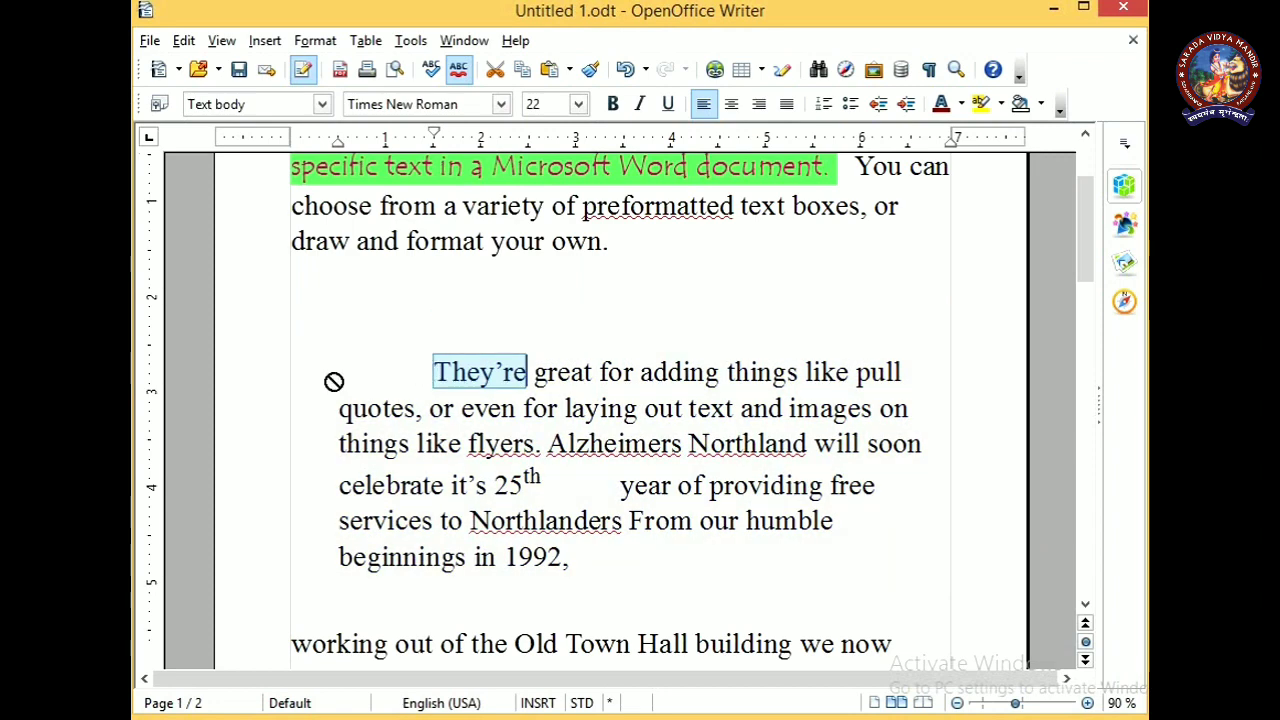
click(343, 418)
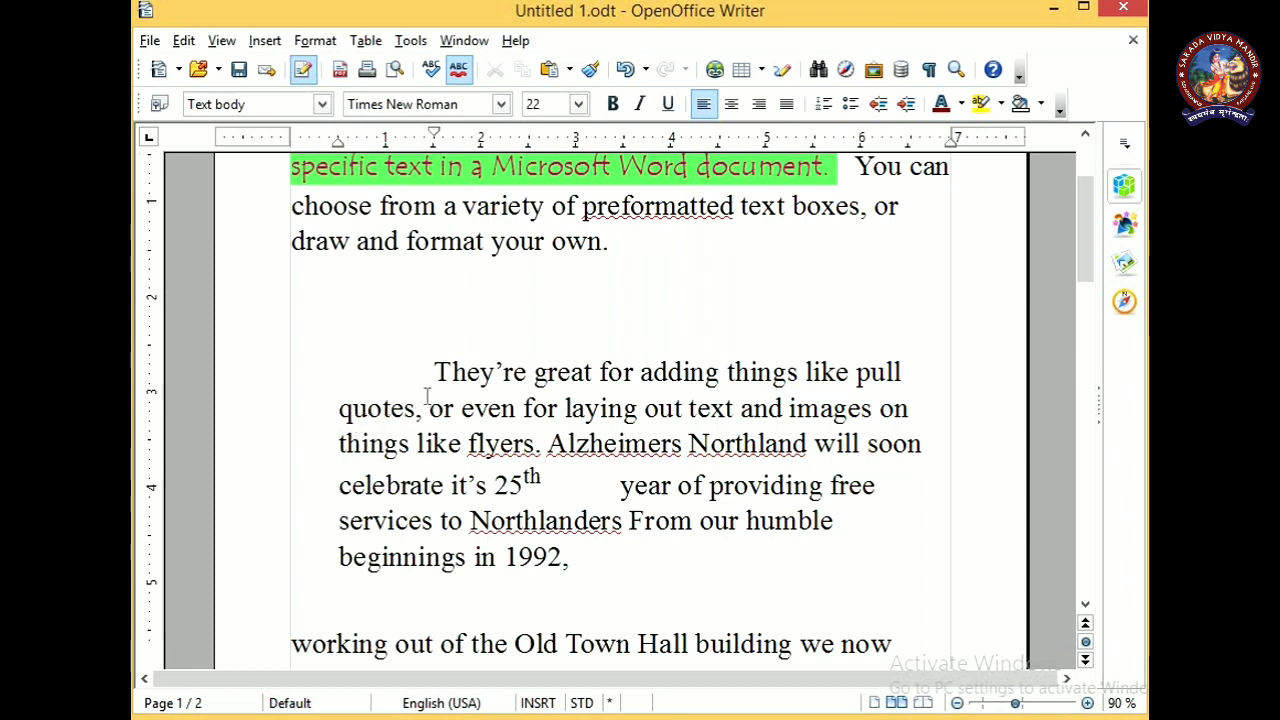
drag(433, 372, 621, 553)
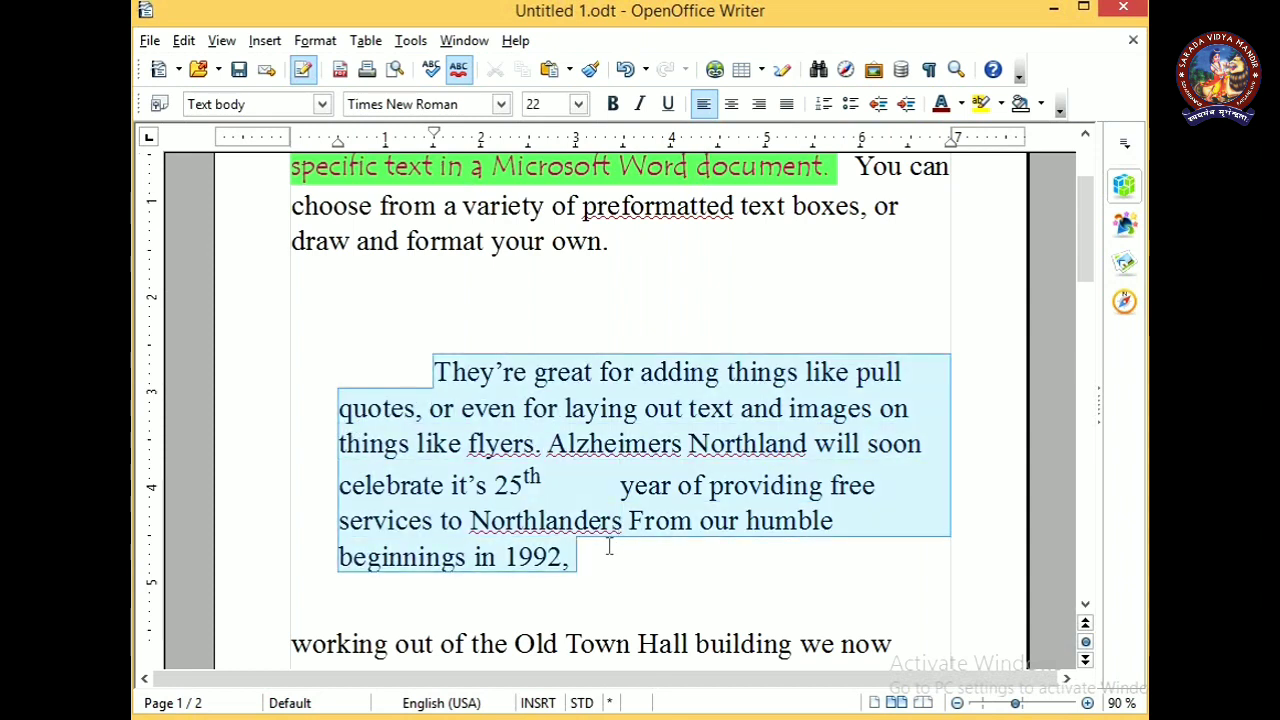
Step: Delete the extra spacing between "25th" and "year of providing free services", leaving a single space
click(617, 488)
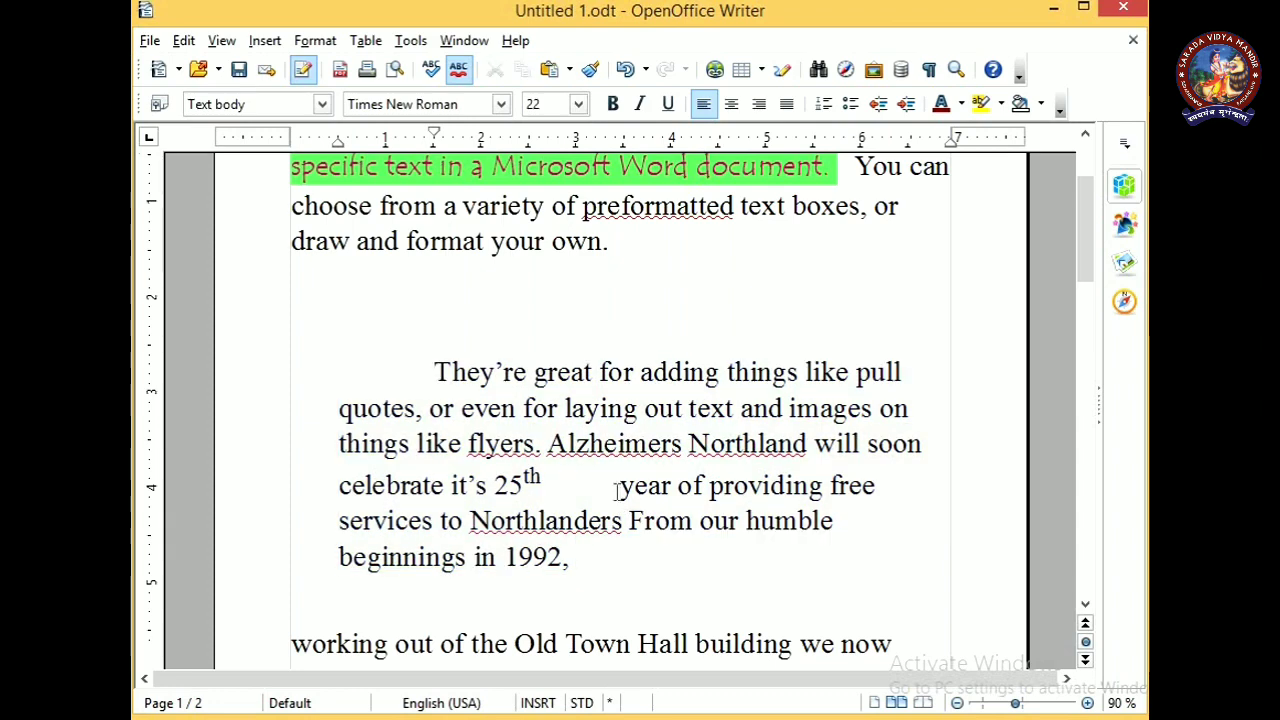
key(BackSpace)
key(BackSpace)
key(BackSpace)
key(BackSpace)
key(BackSpace)
key(BackSpace)
key(BackSpace)
key(BackSpace)
key(BackSpace)
key(BackSpace)
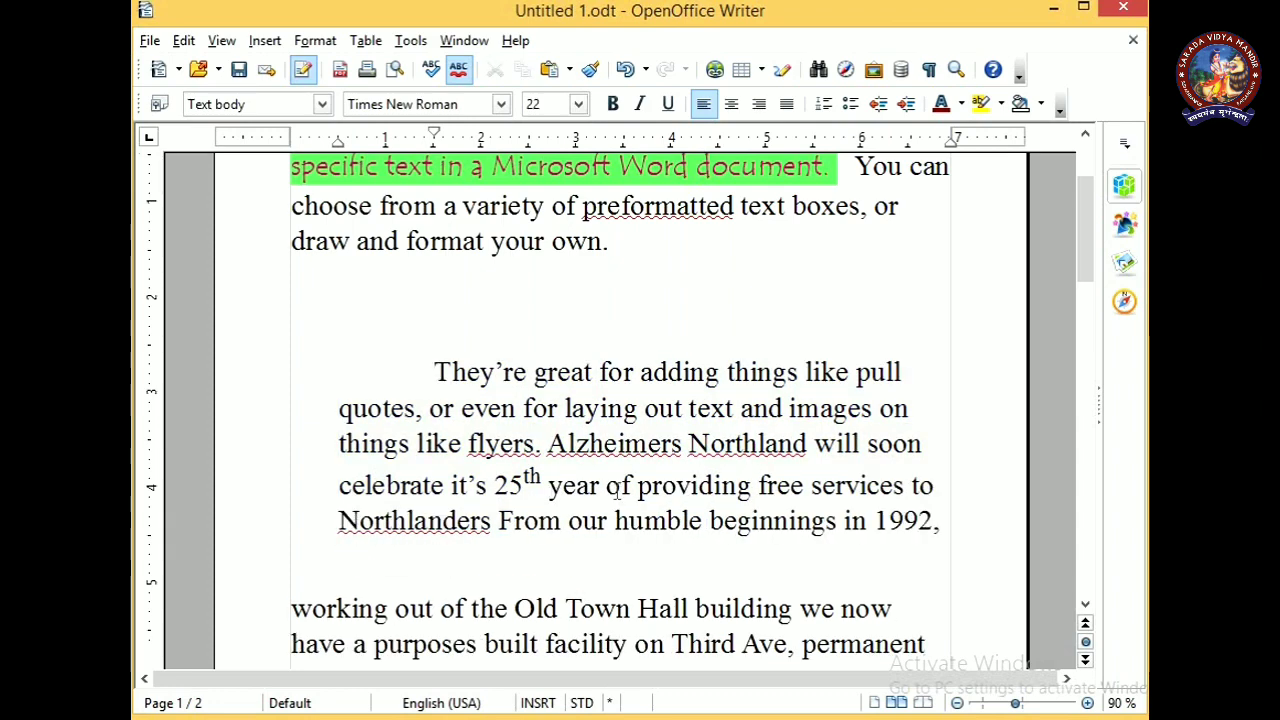
Step: Review the indent and spacing settings of the "They're great for adding things" paragraph and close the dialog without changes
drag(434, 372, 938, 522)
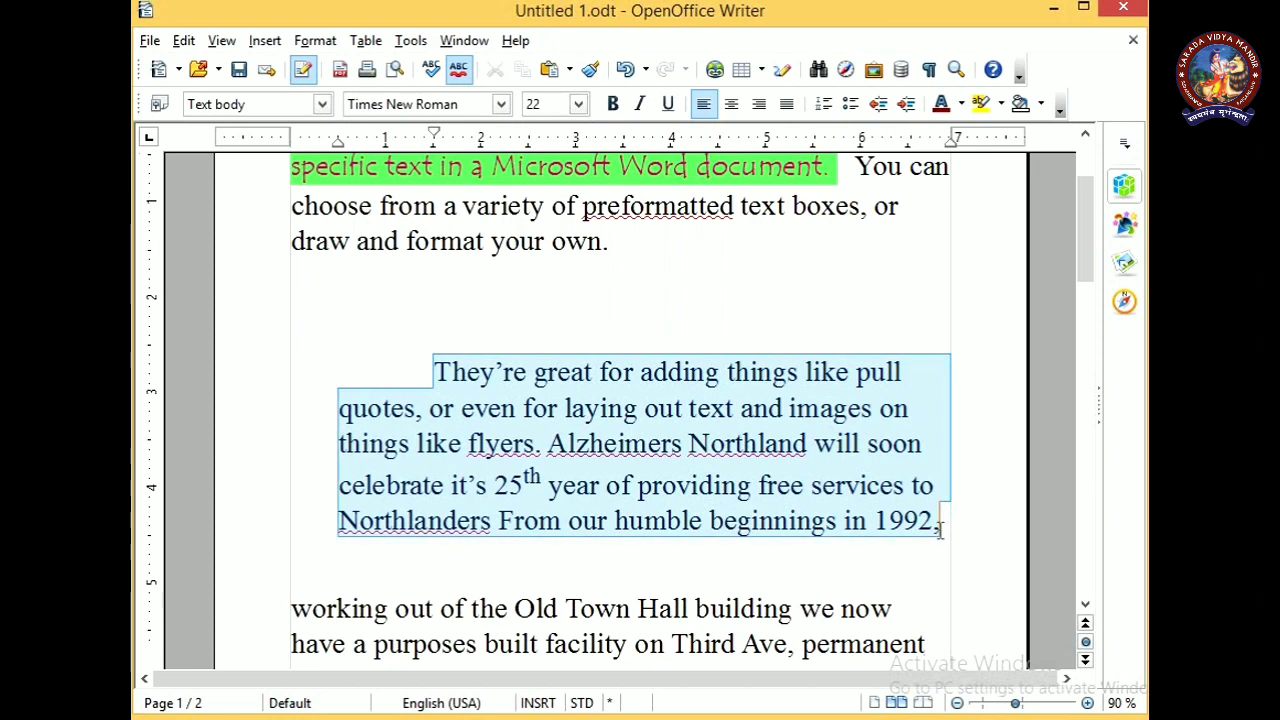
click(315, 40)
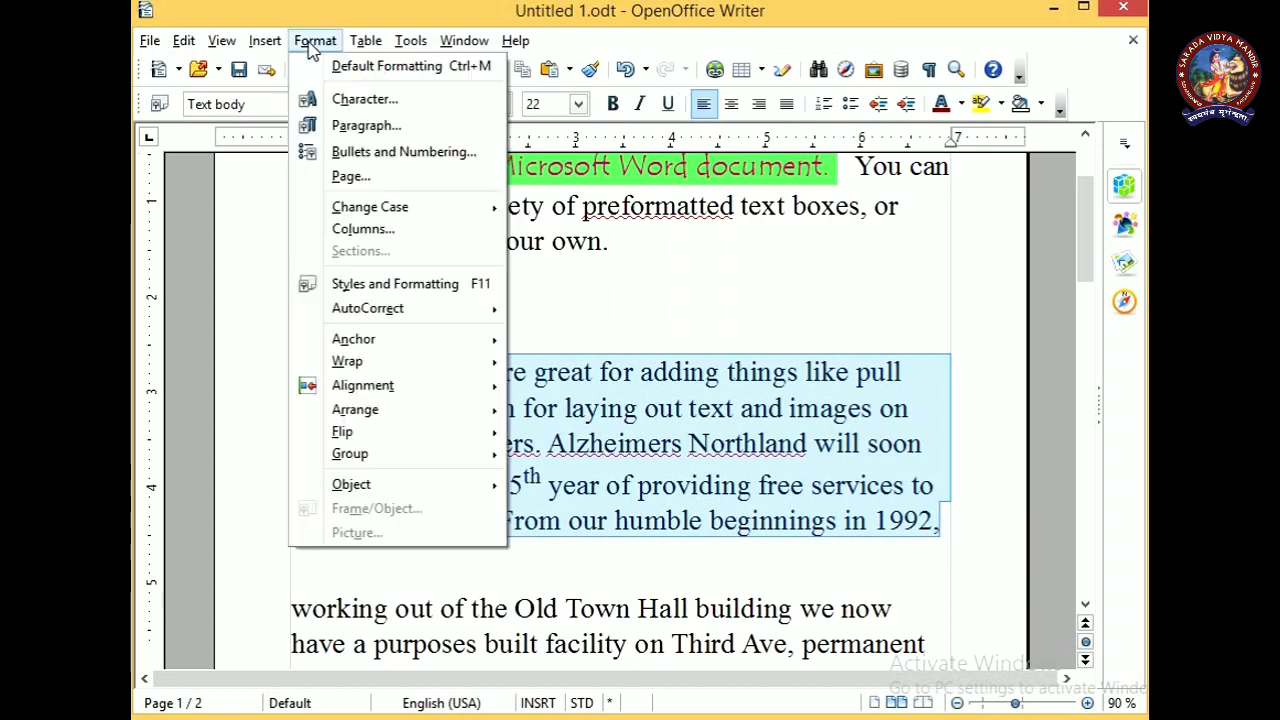
click(340, 123)
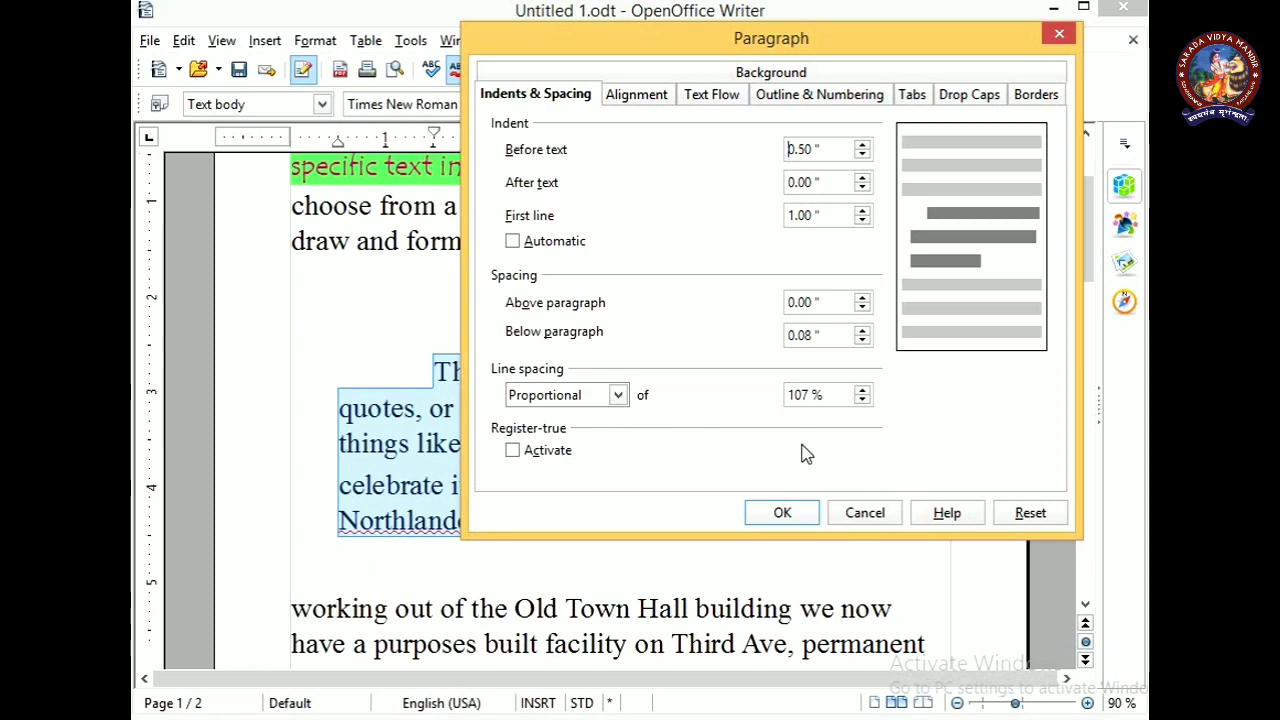
click(890, 513)
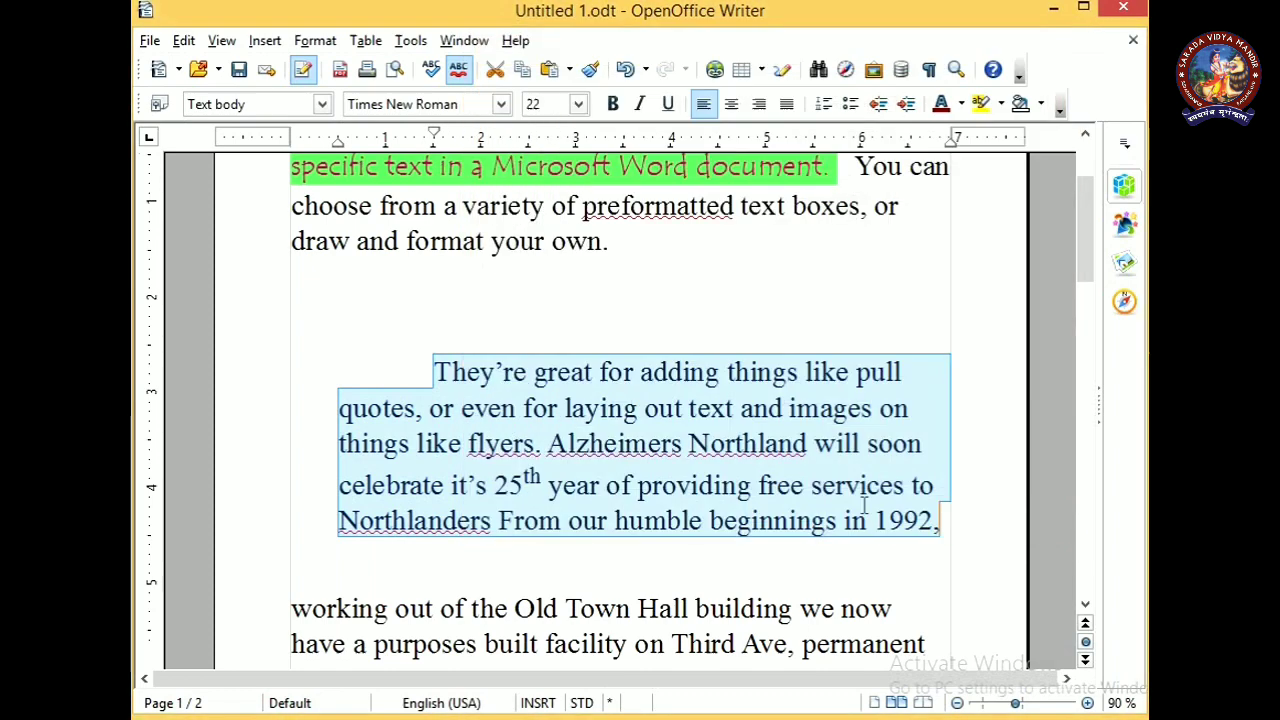
Step: Delete the empty paragraphs directly above and below the indented "They're great for adding things" paragraph
click(708, 325)
key(F12)
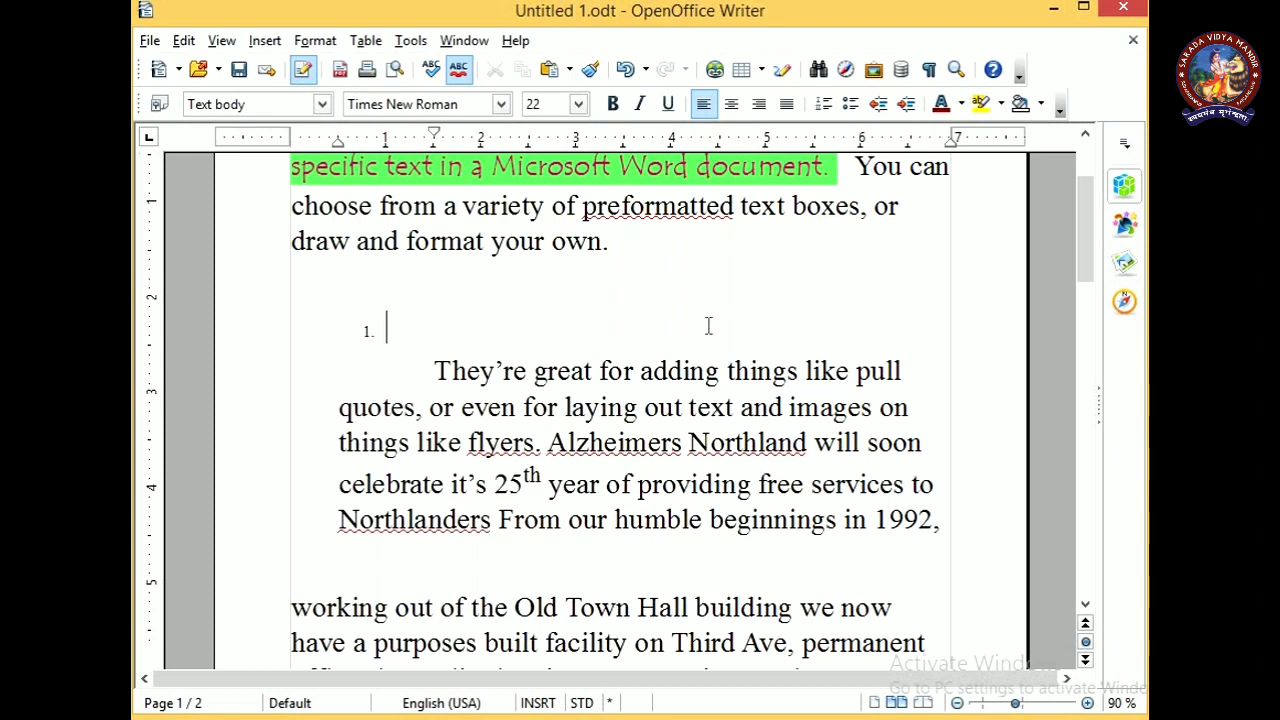
key(BackSpace)
key(BackSpace)
key(BackSpace)
key(BackSpace)
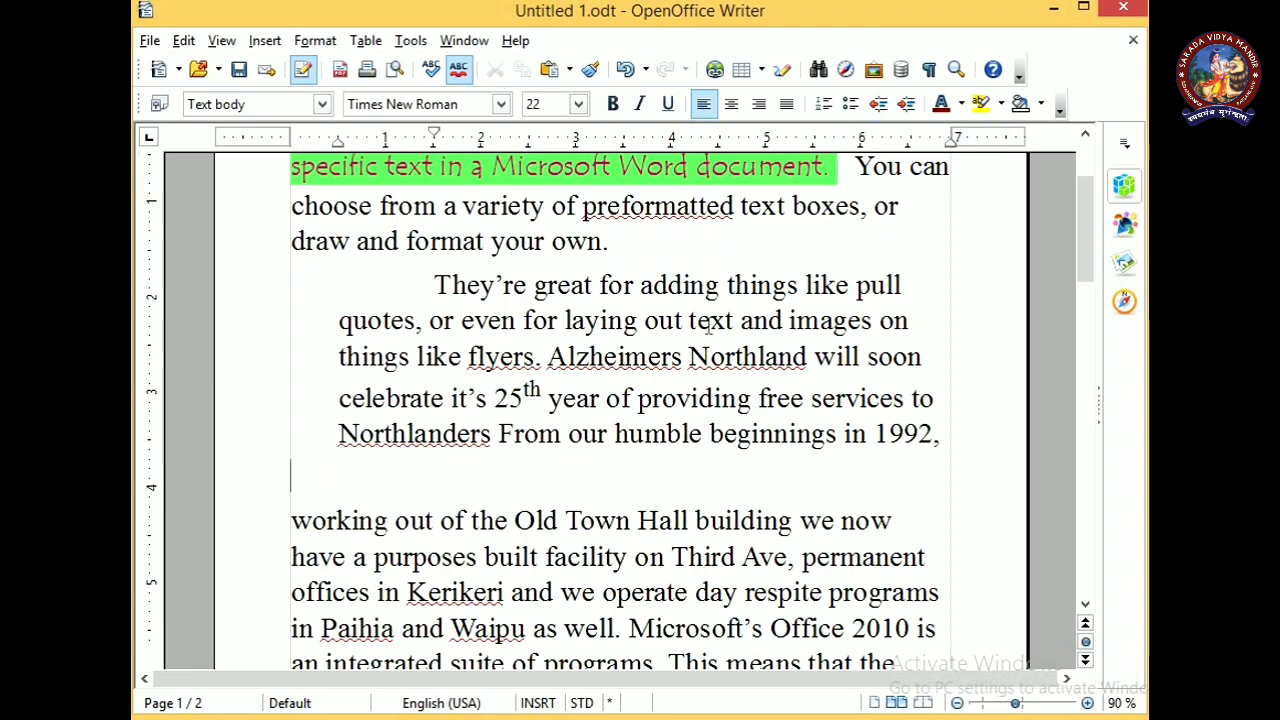
key(BackSpace)
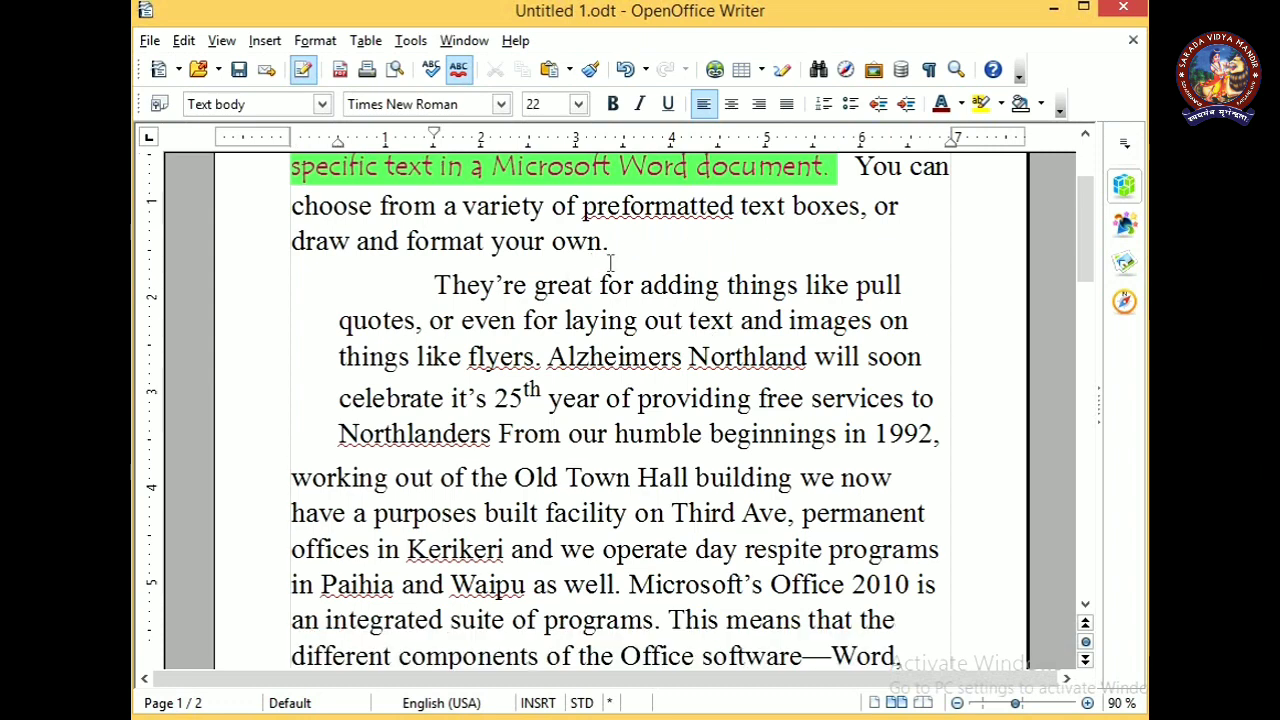
Step: Set the spacing of the "They're great for adding things" paragraph to 1.5" above and 1" below, and apply it
drag(434, 285, 952, 428)
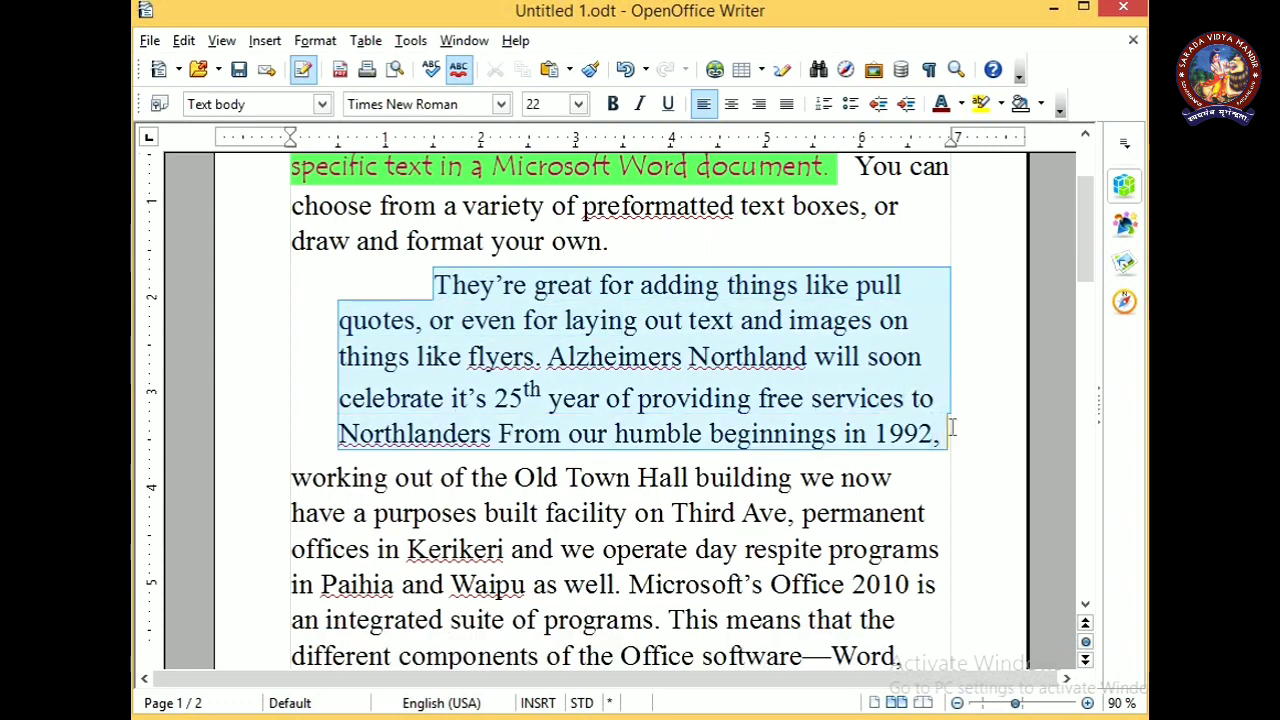
click(315, 40)
click(360, 126)
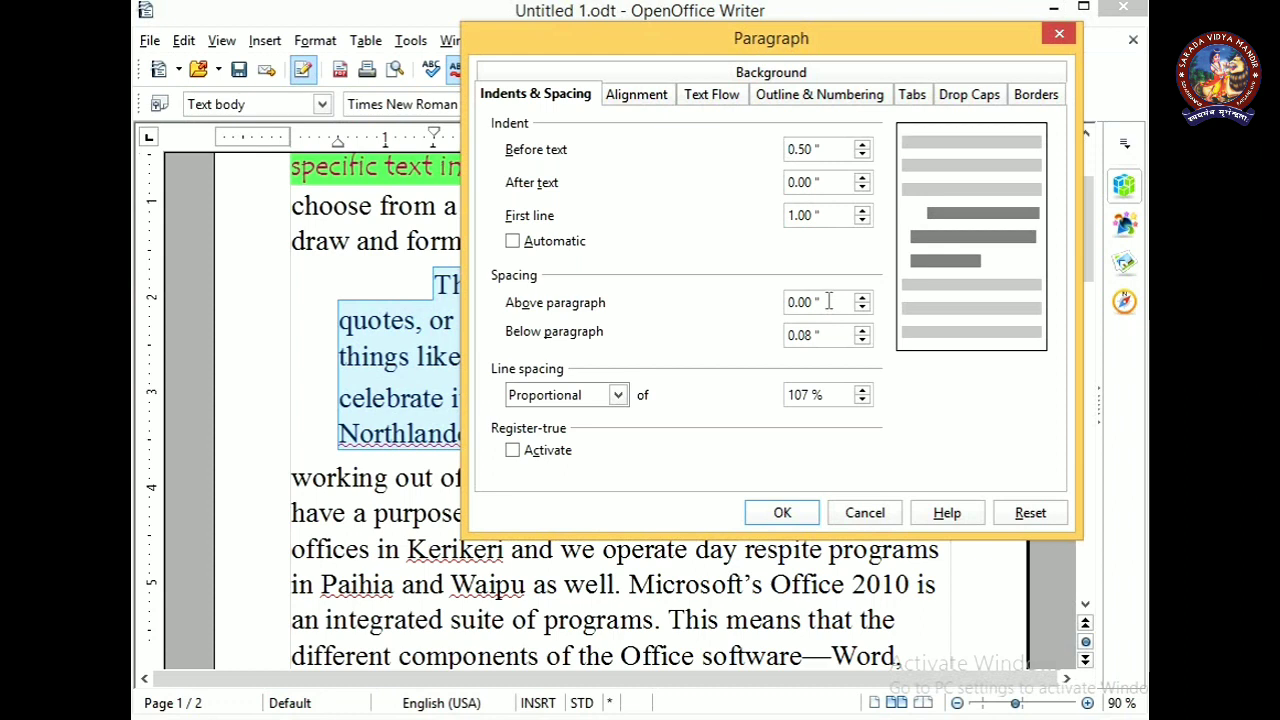
drag(824, 305, 631, 310)
text(1.5)
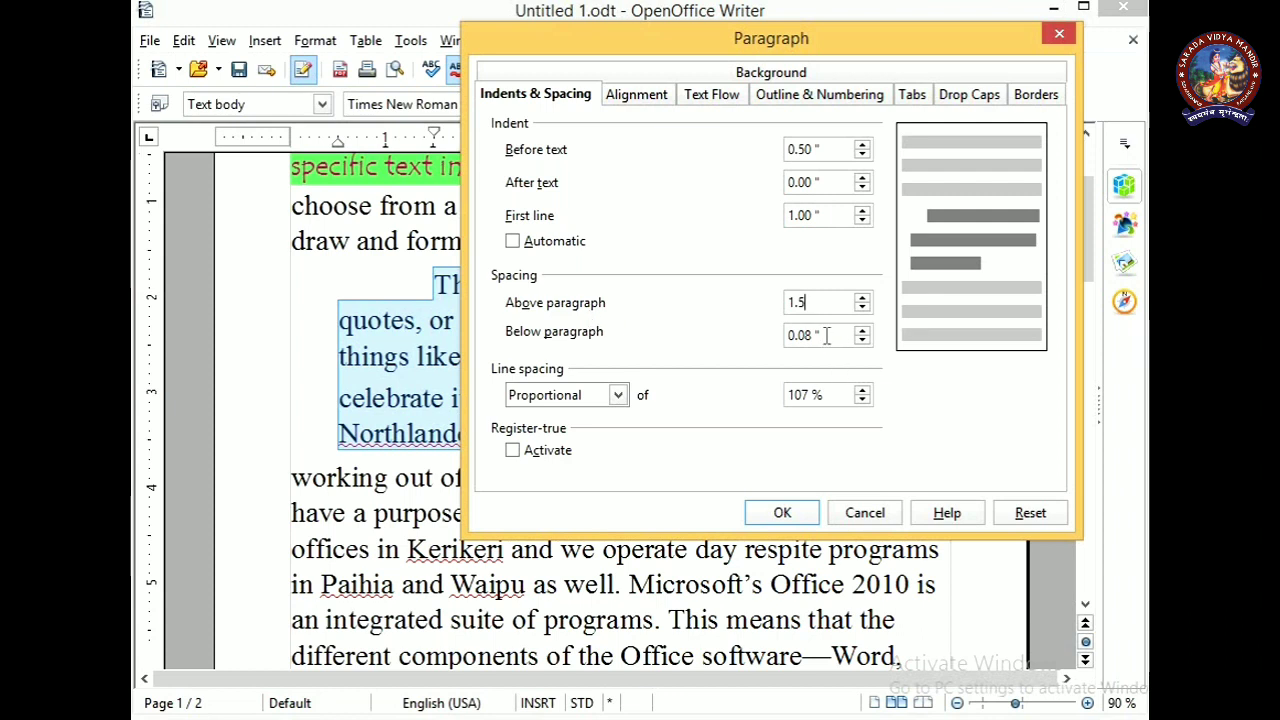
drag(826, 336, 674, 334)
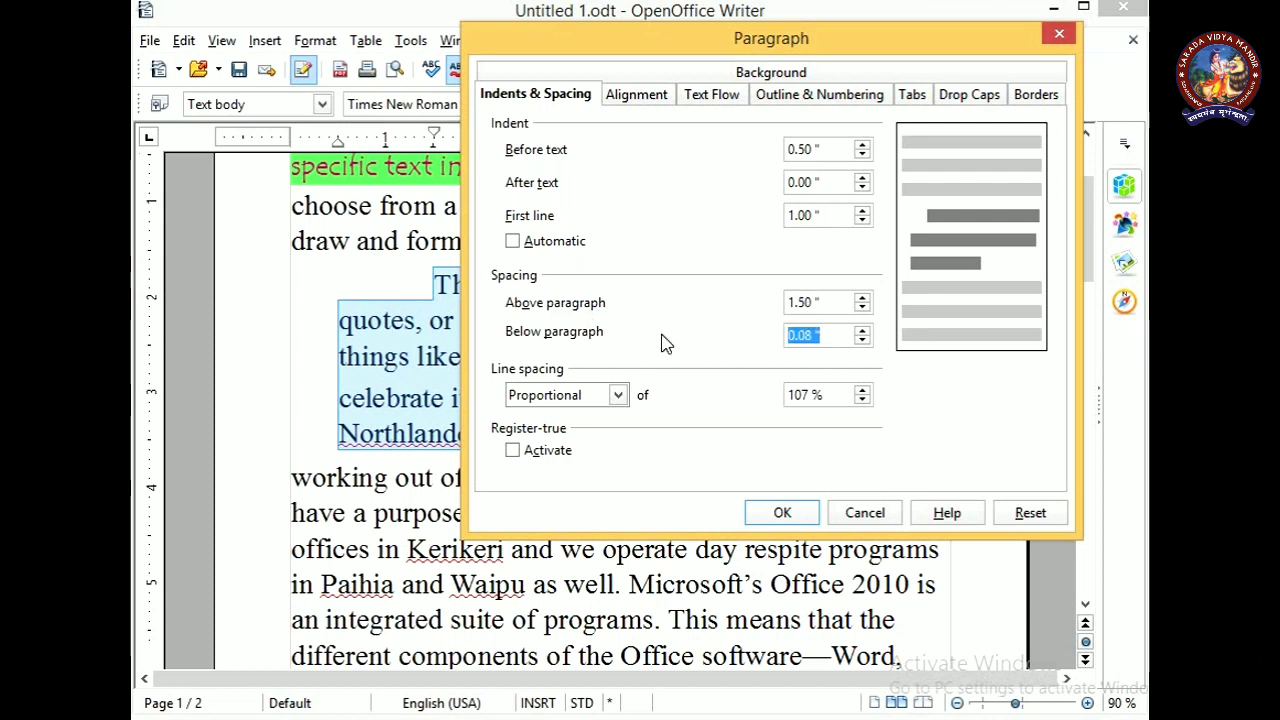
text(1)
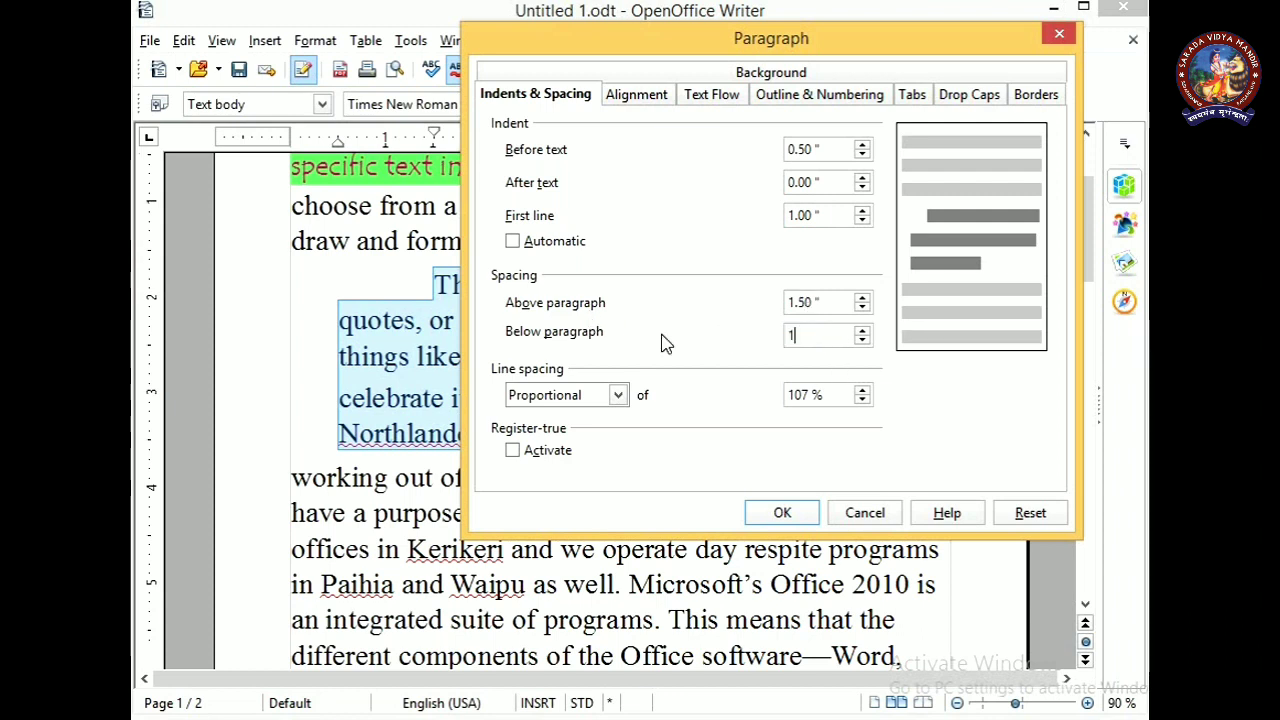
click(782, 513)
scroll(538, 383, down, 3)
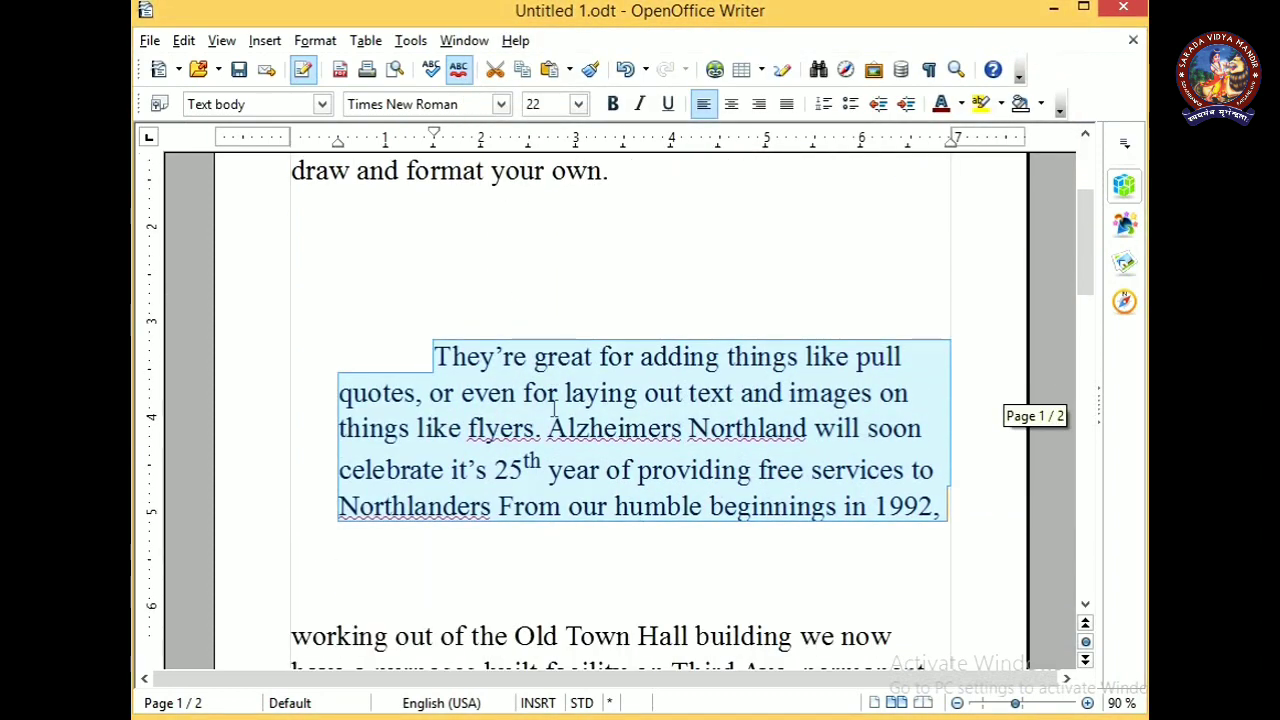
scroll(530, 372, up, 1)
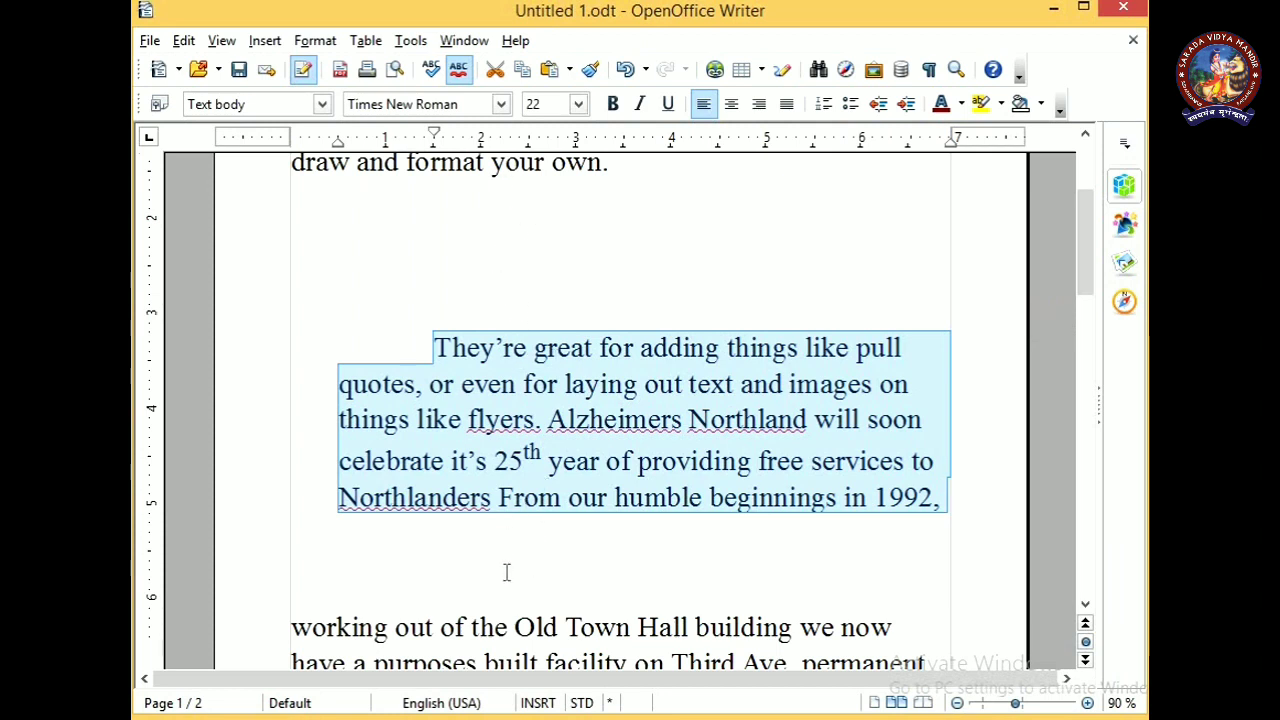
Step: Set the selected paragraph's line spacing to At least 0.5" and apply it
click(315, 41)
click(345, 125)
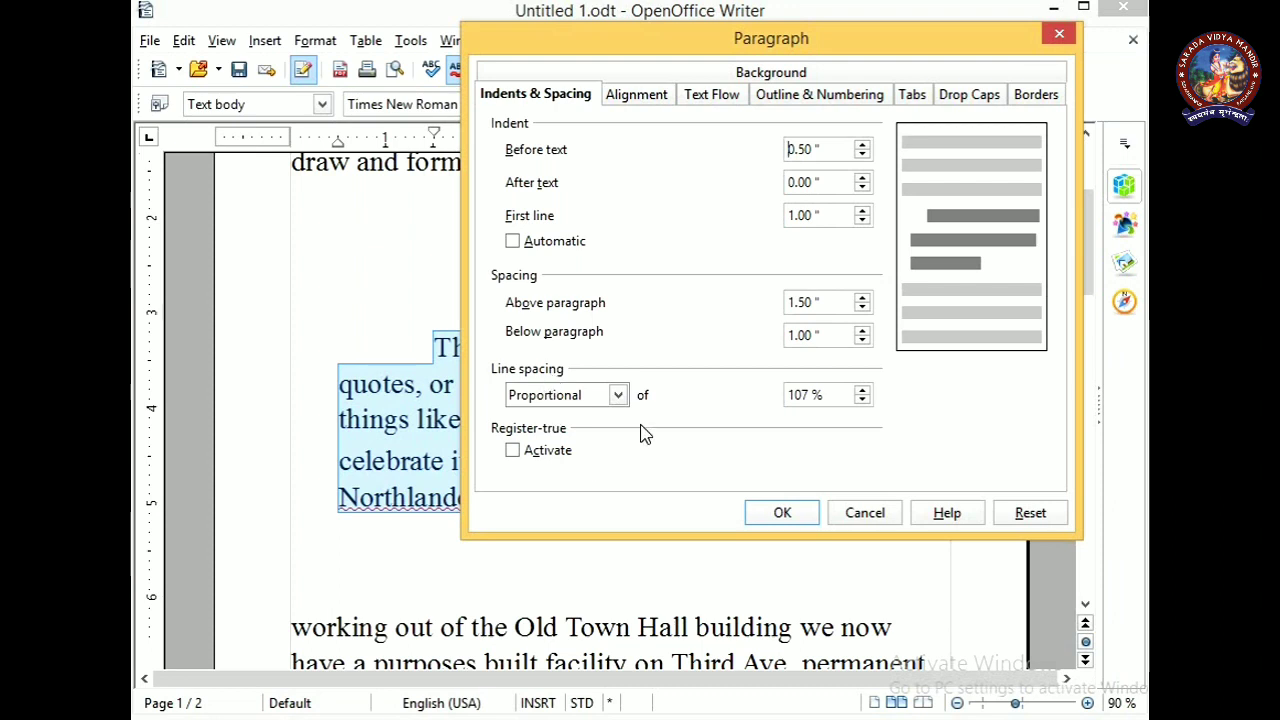
click(618, 396)
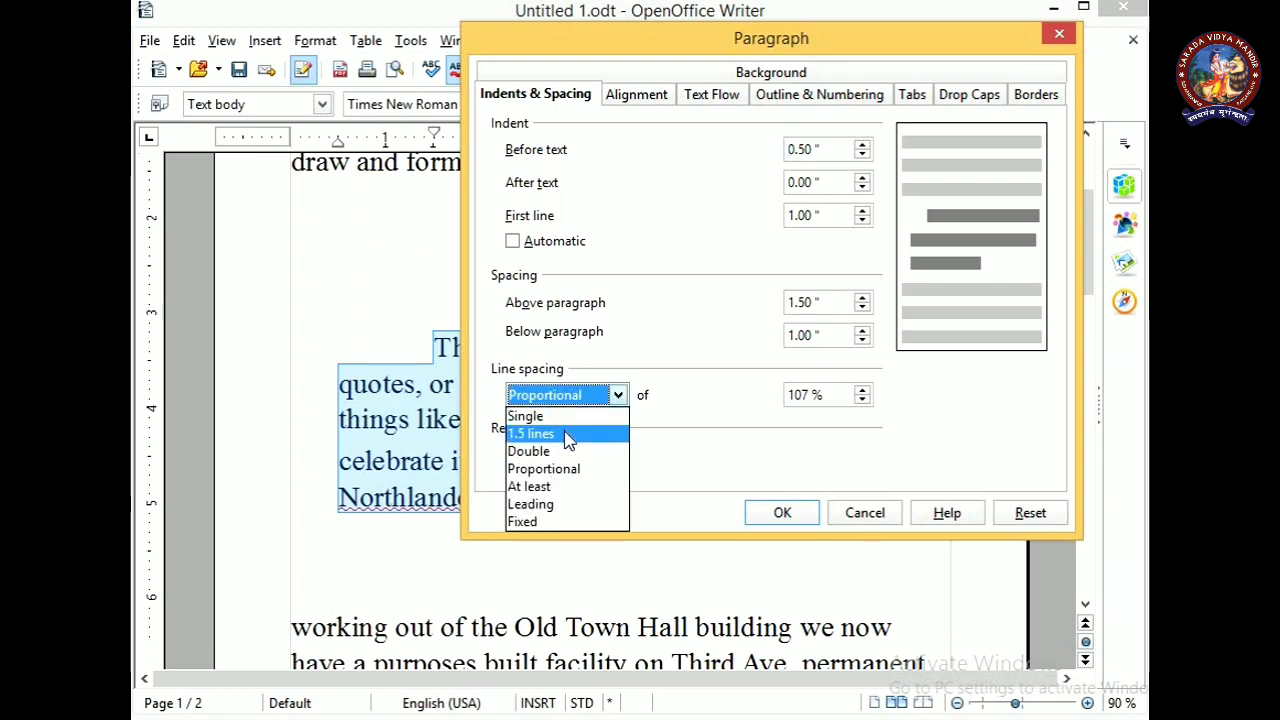
click(546, 488)
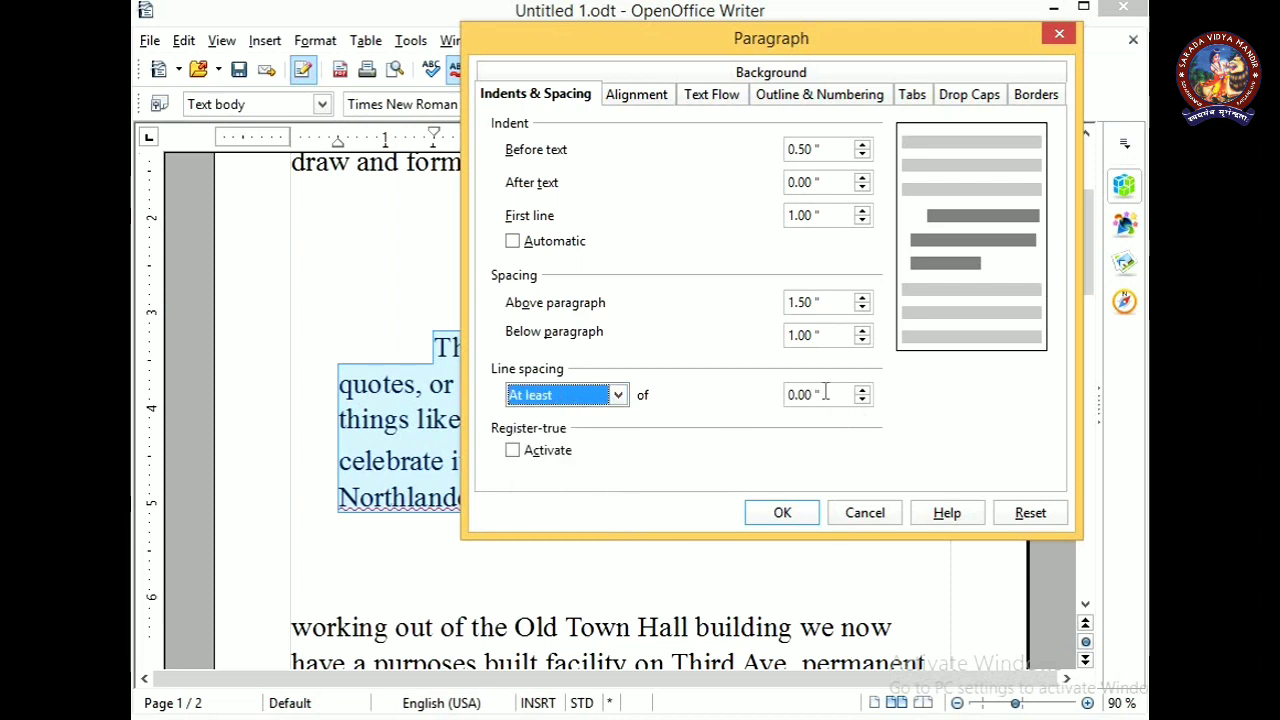
drag(830, 395, 734, 380)
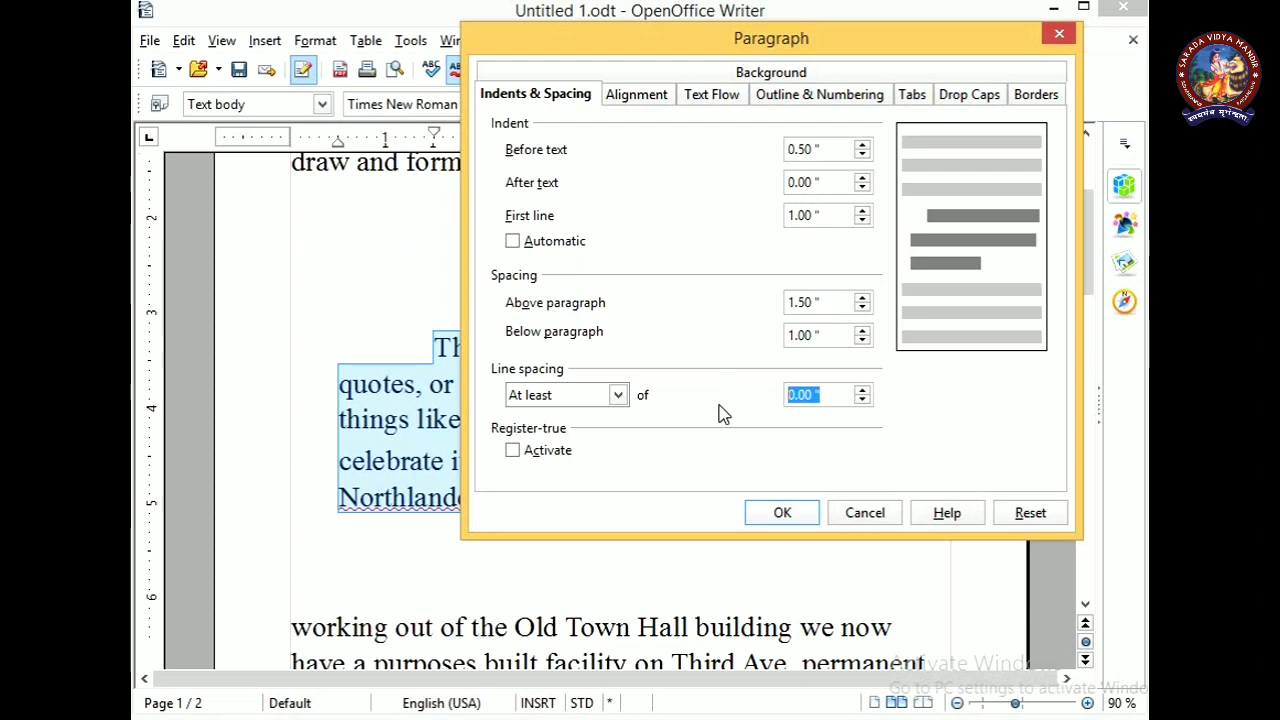
text(0.5)
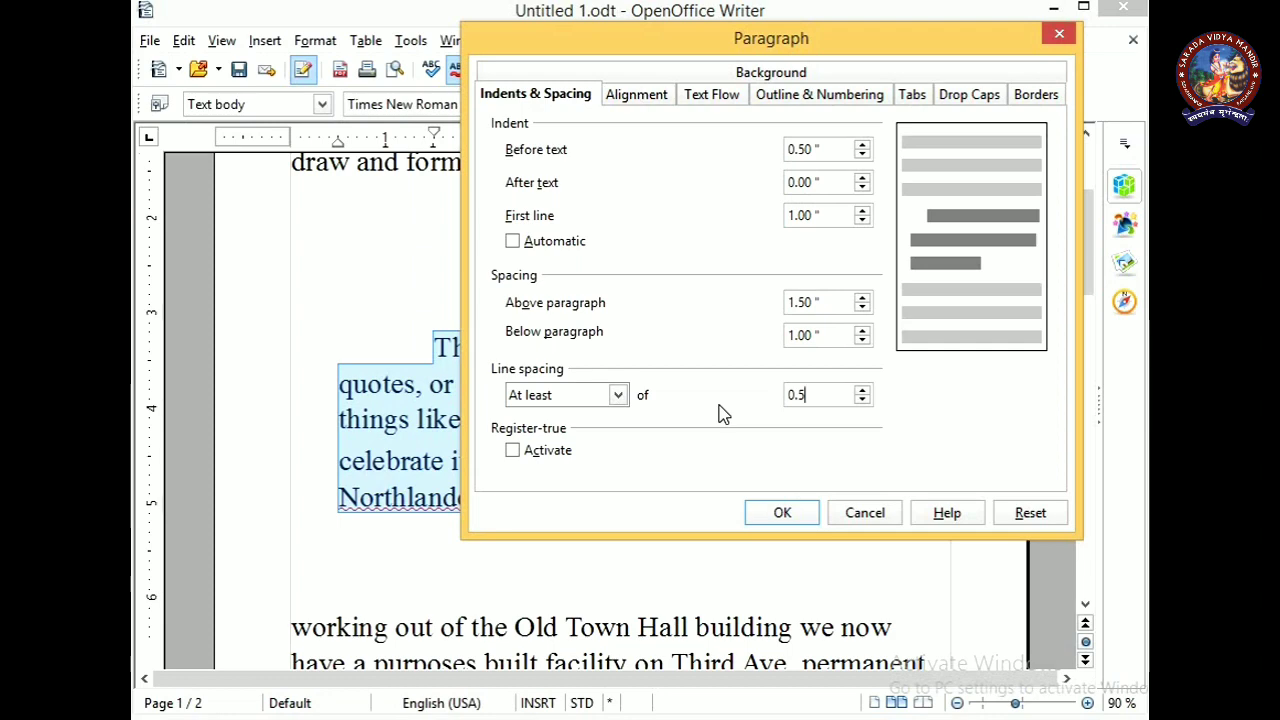
click(790, 514)
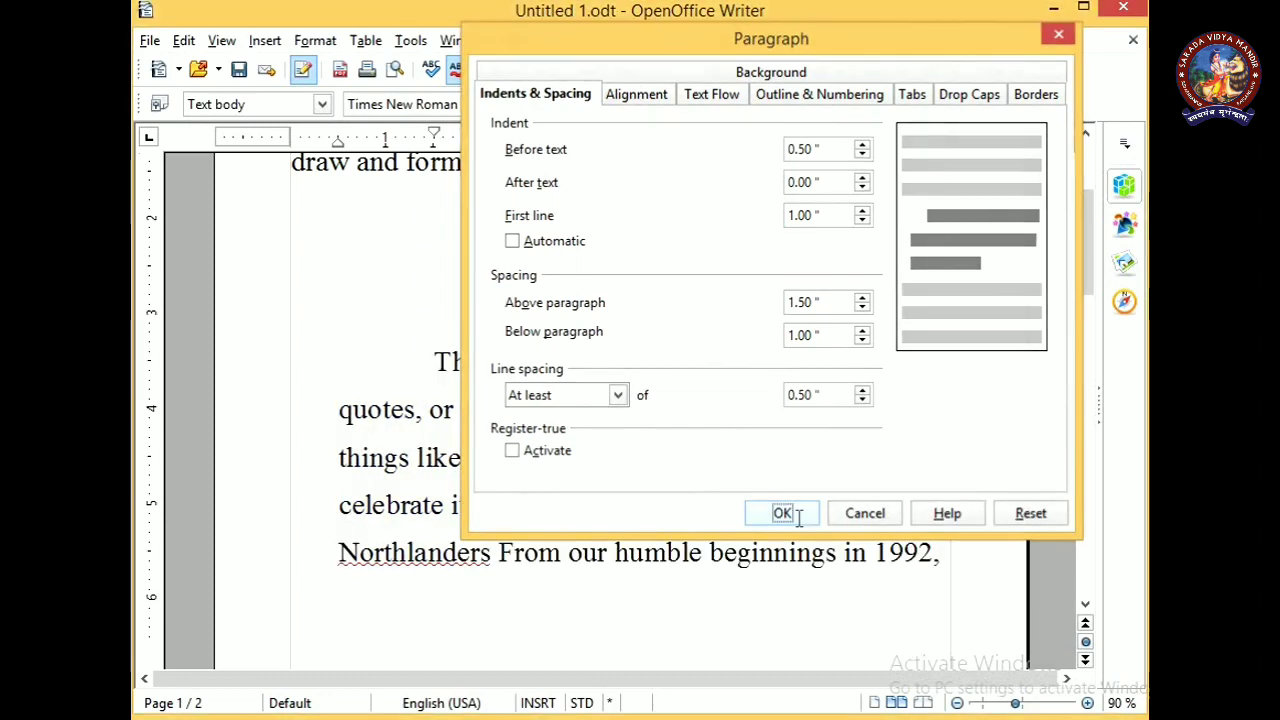
scroll(628, 380, down, 3)
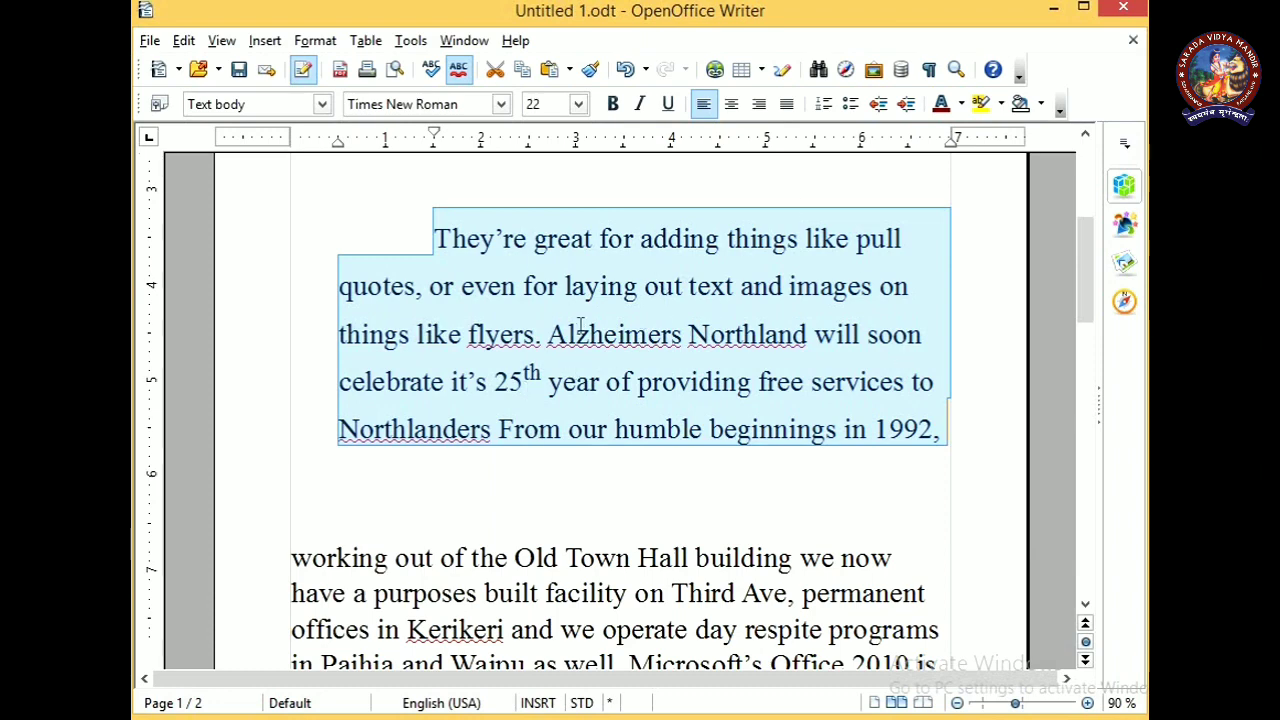
Step: Open the paragraph formatting settings for the selected paragraph and show the alignment options
click(318, 42)
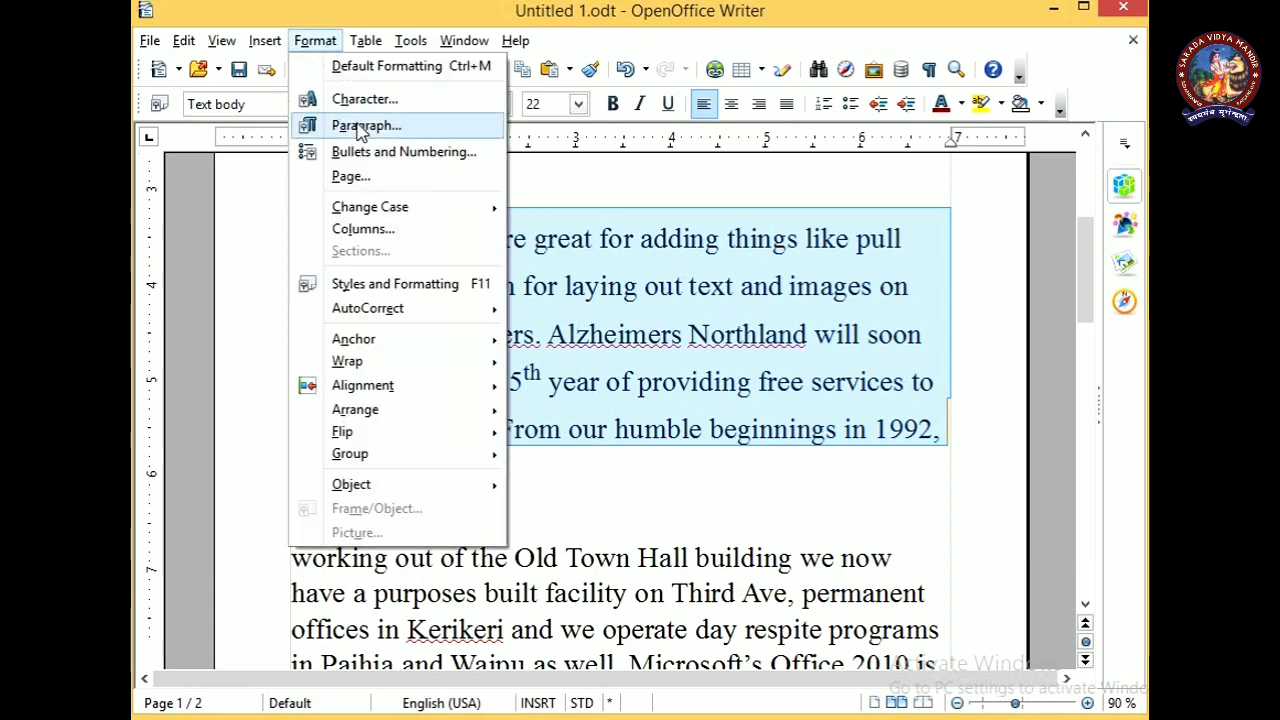
click(364, 126)
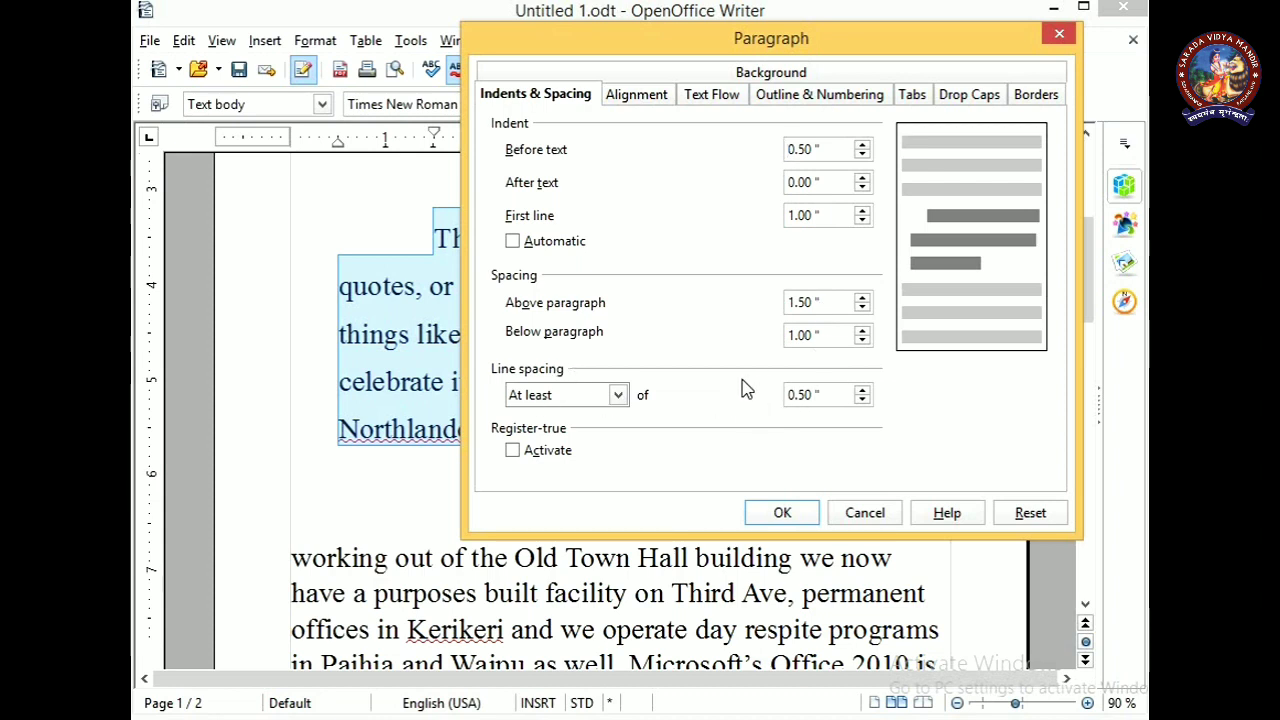
click(640, 97)
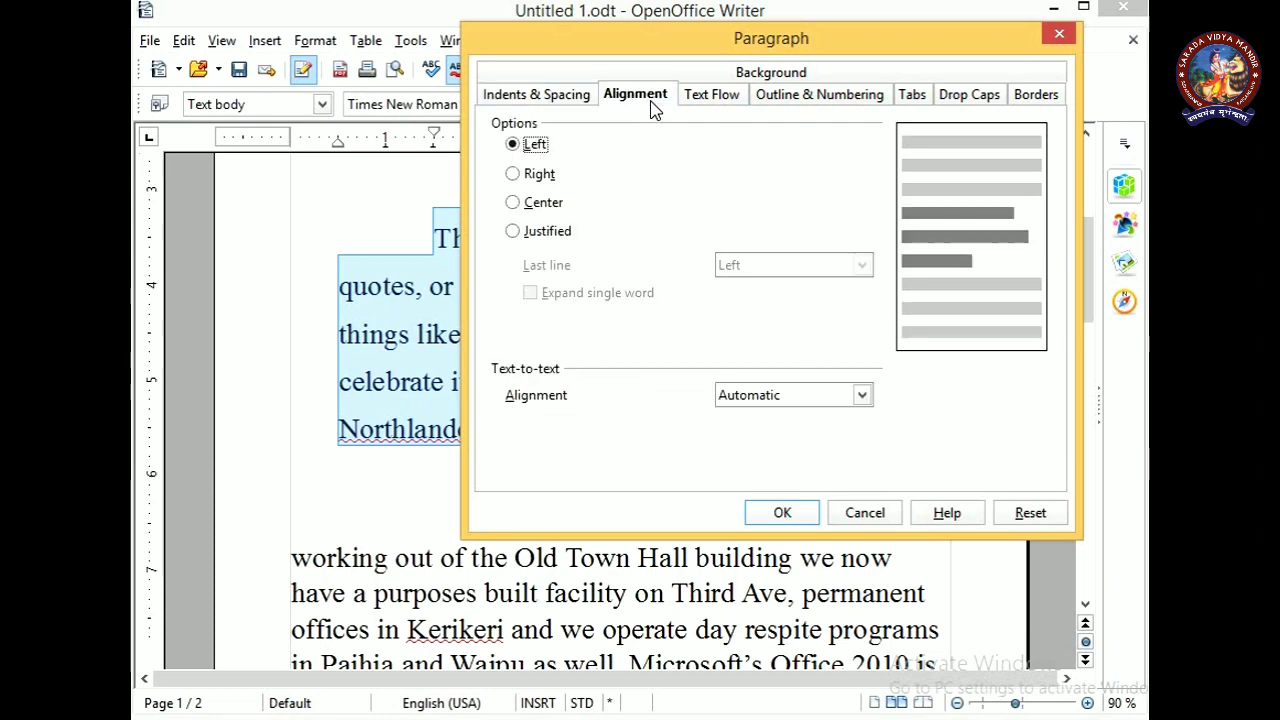
drag(780, 48, 600, 161)
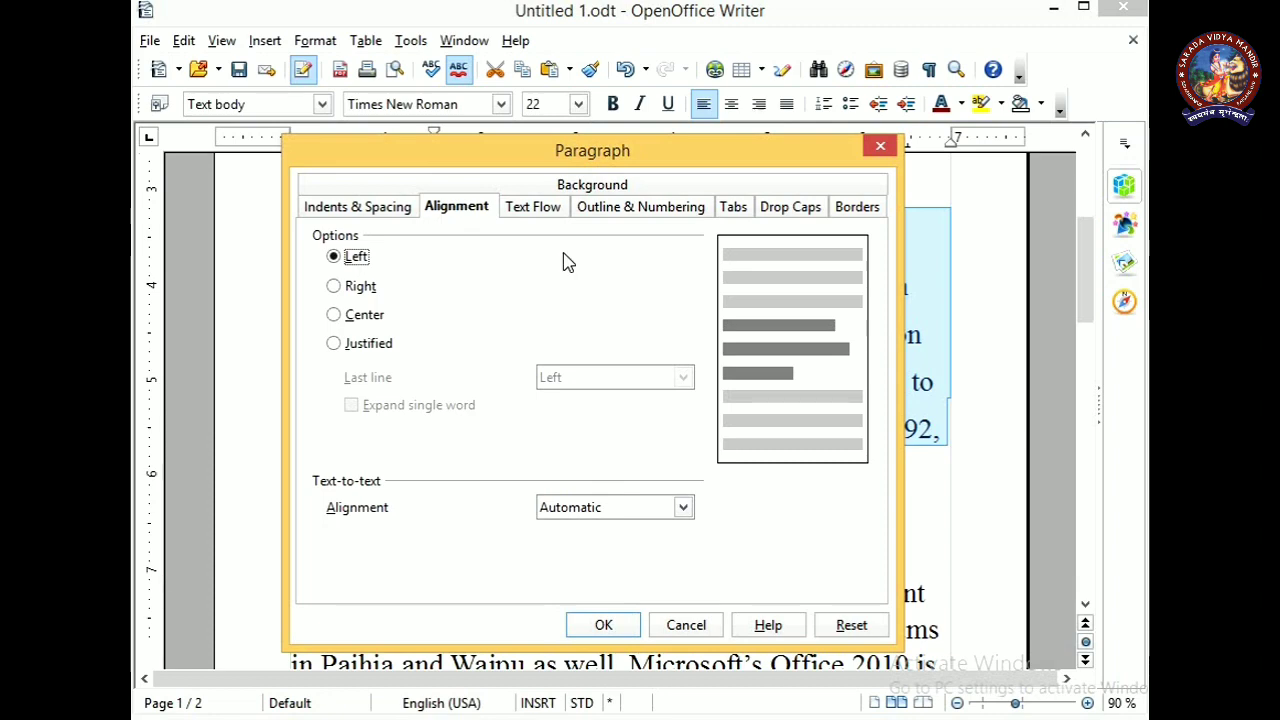
drag(629, 151, 650, 35)
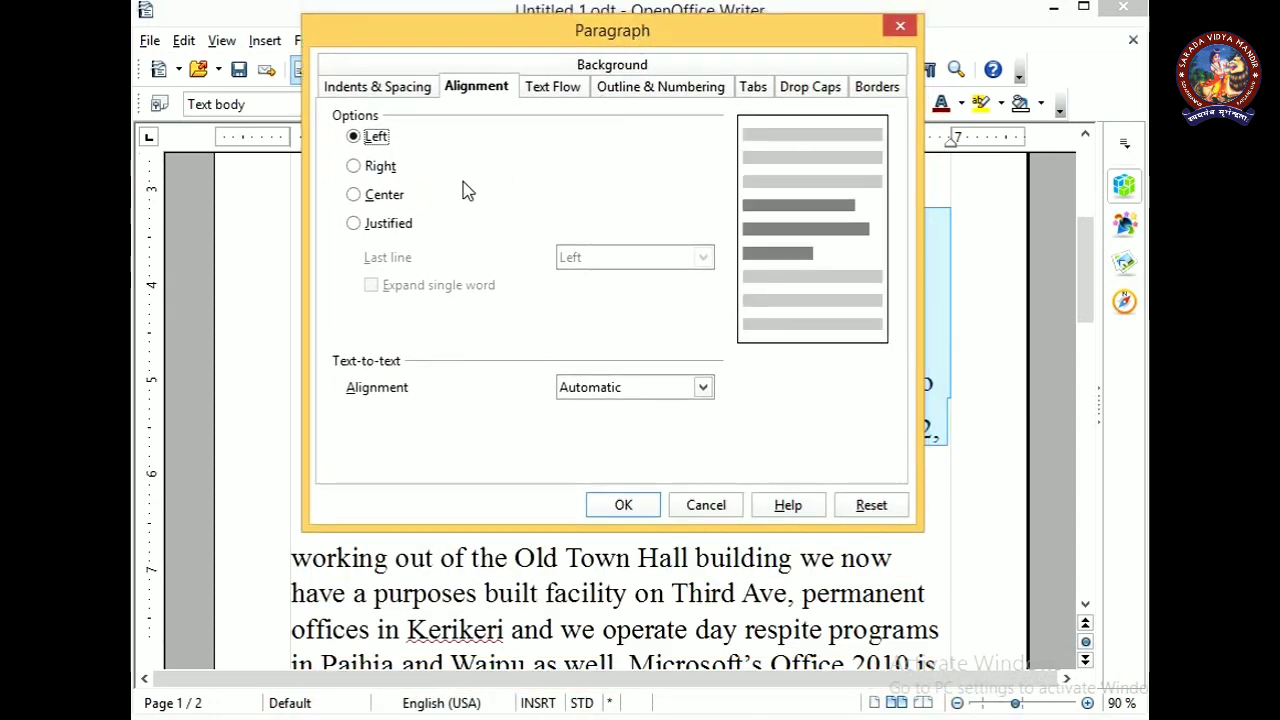
Step: Try the Right, Center and Justified alignment options for the selected paragraph, and return to Left
click(376, 170)
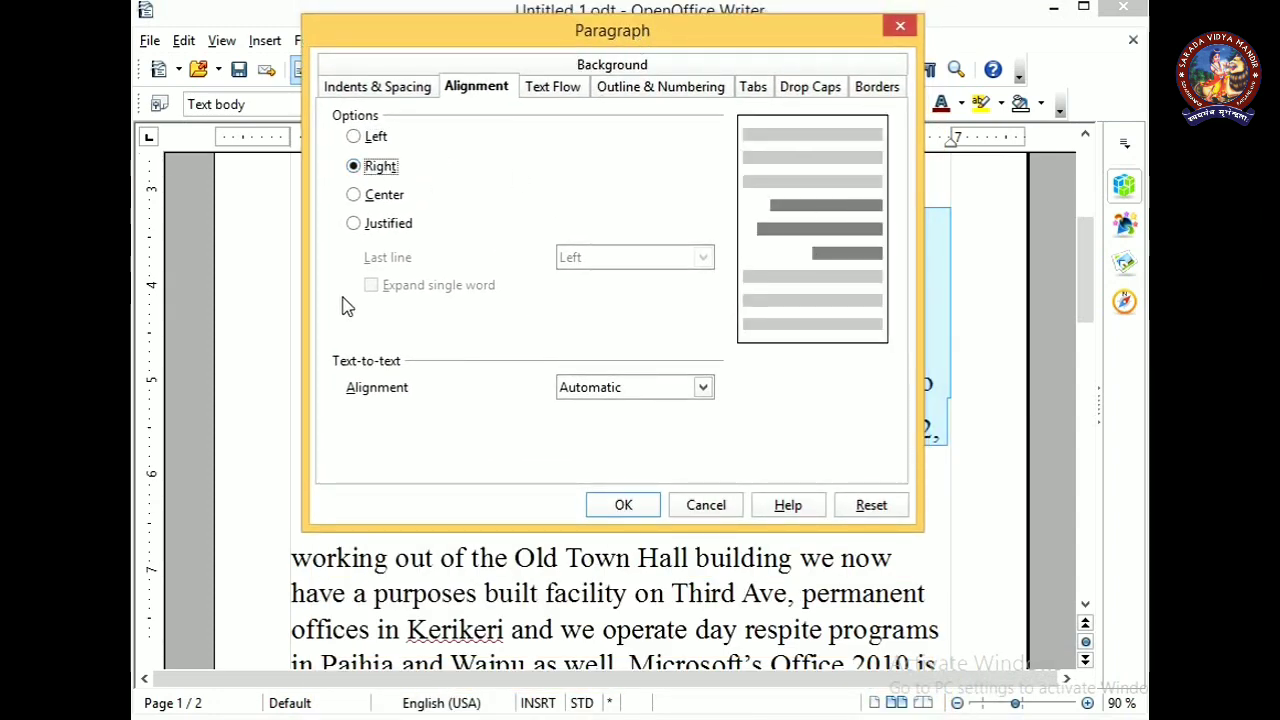
click(380, 197)
click(388, 225)
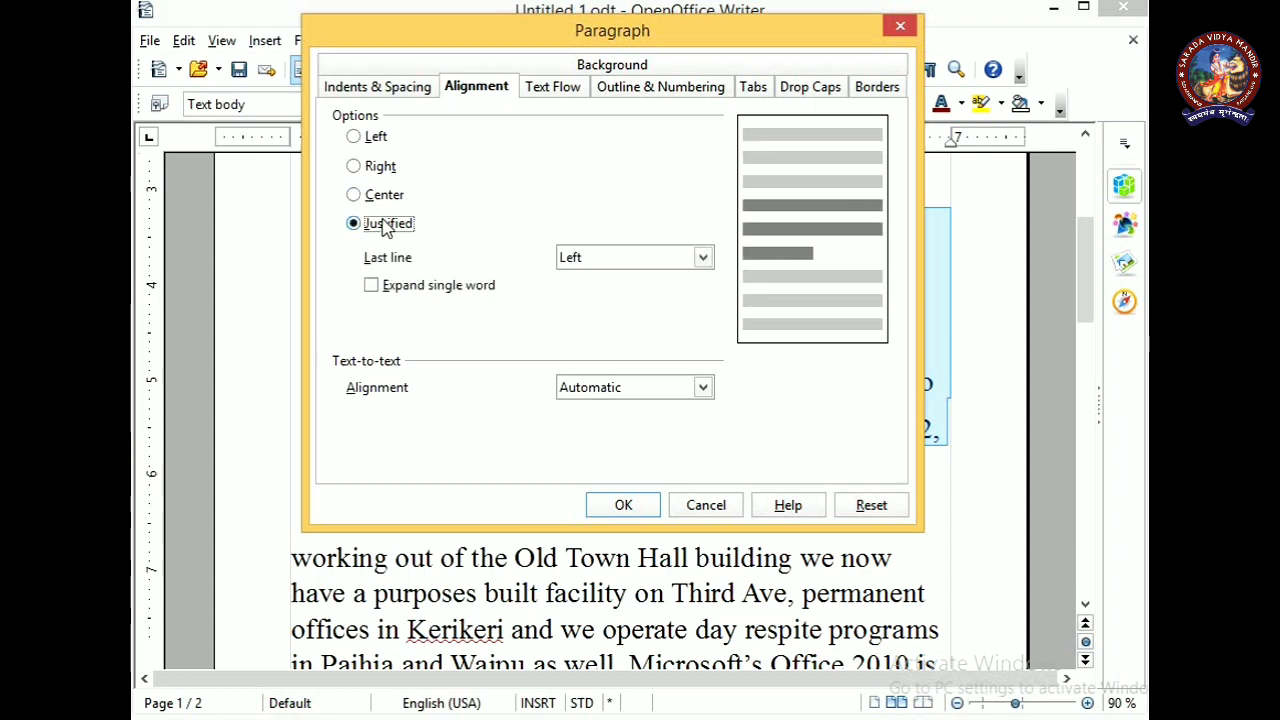
click(377, 141)
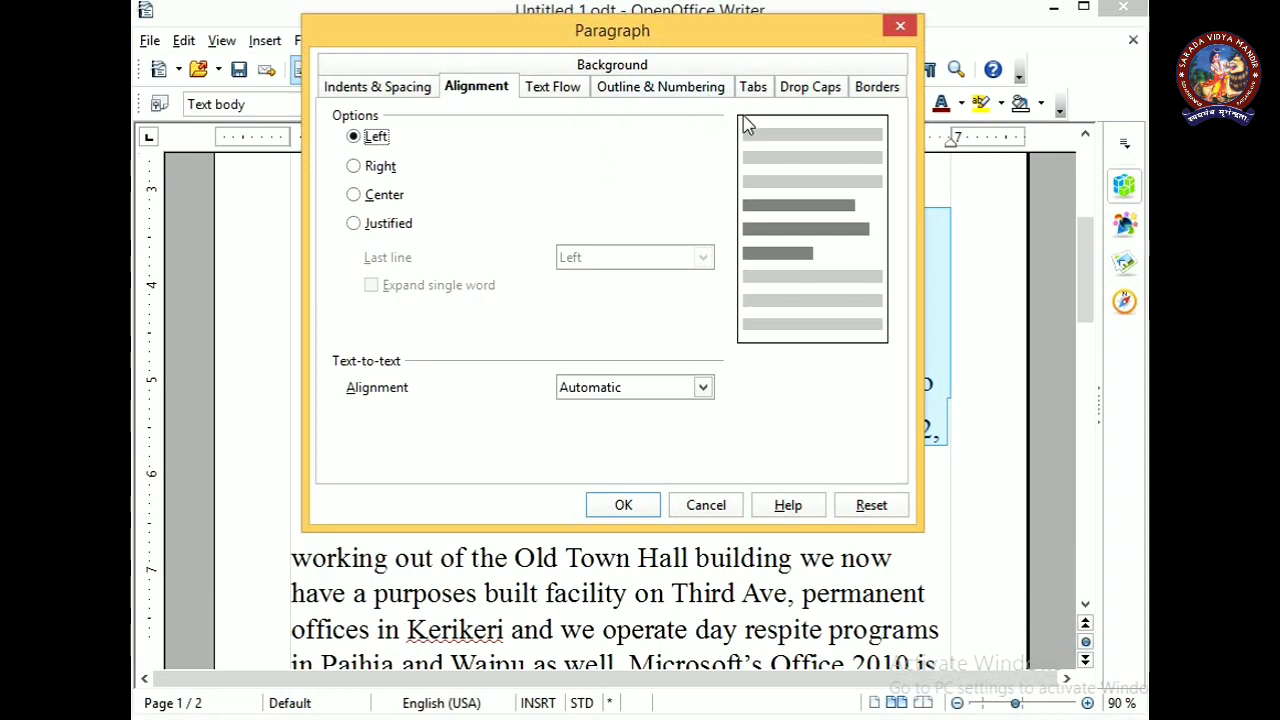
Step: Enable drop caps for the selected paragraph and set the number of characters to 7 to cover "They're"
click(818, 100)
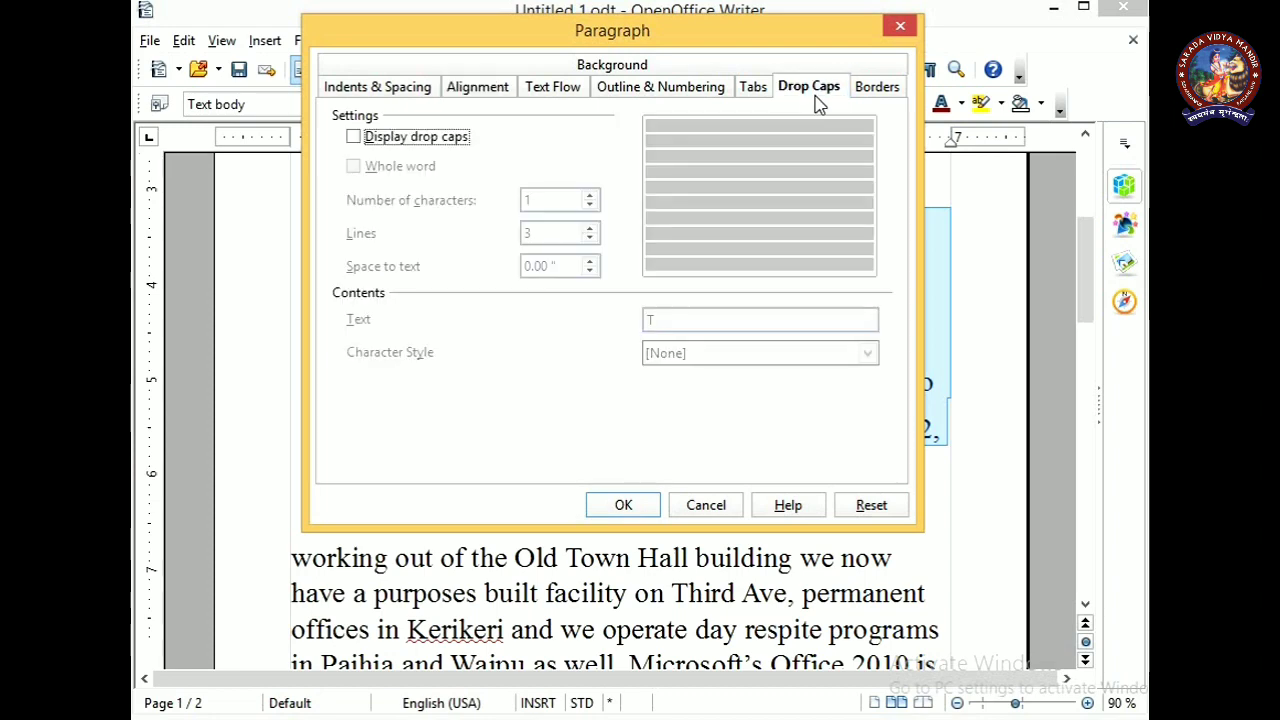
drag(777, 38, 817, 302)
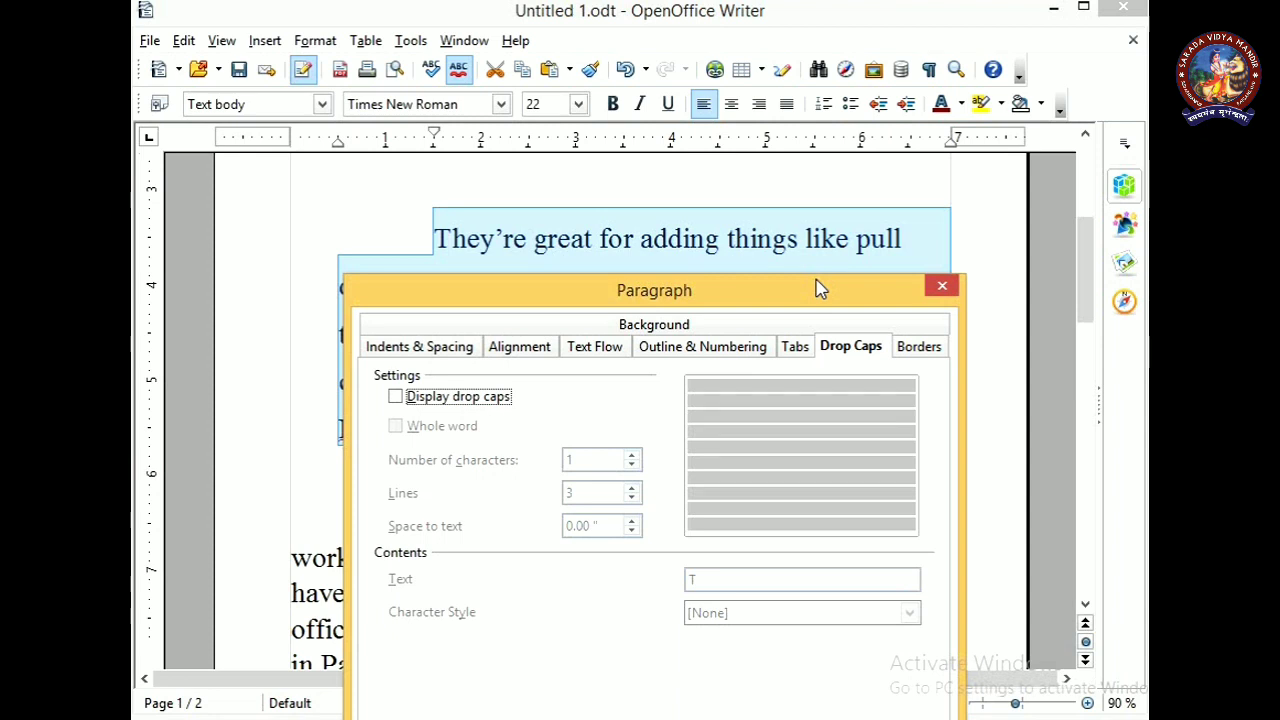
drag(809, 294, 649, 115)
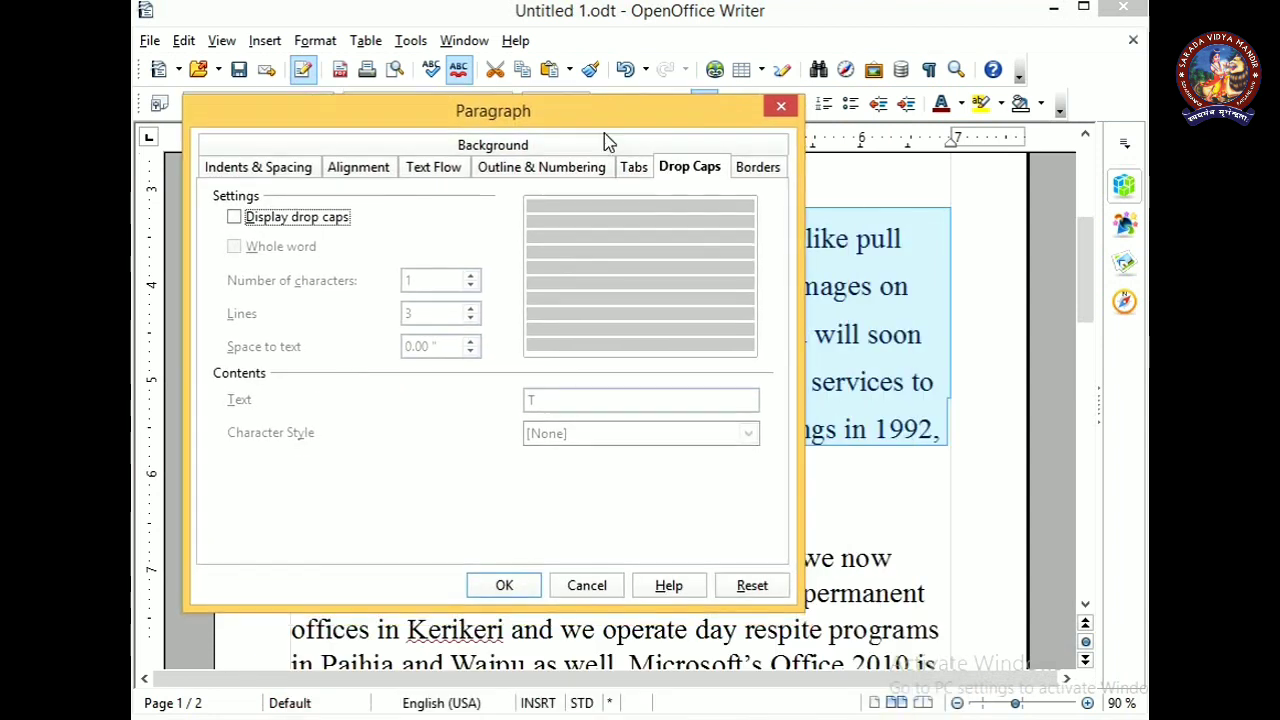
click(293, 228)
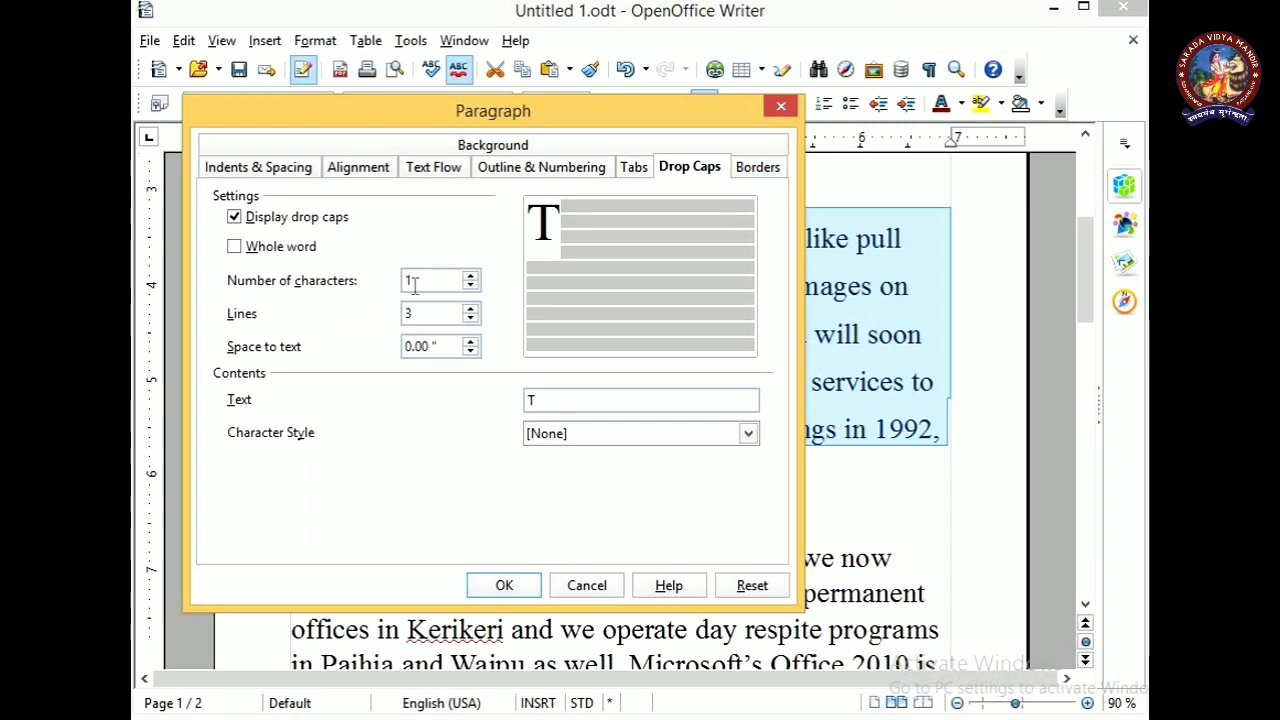
click(470, 276)
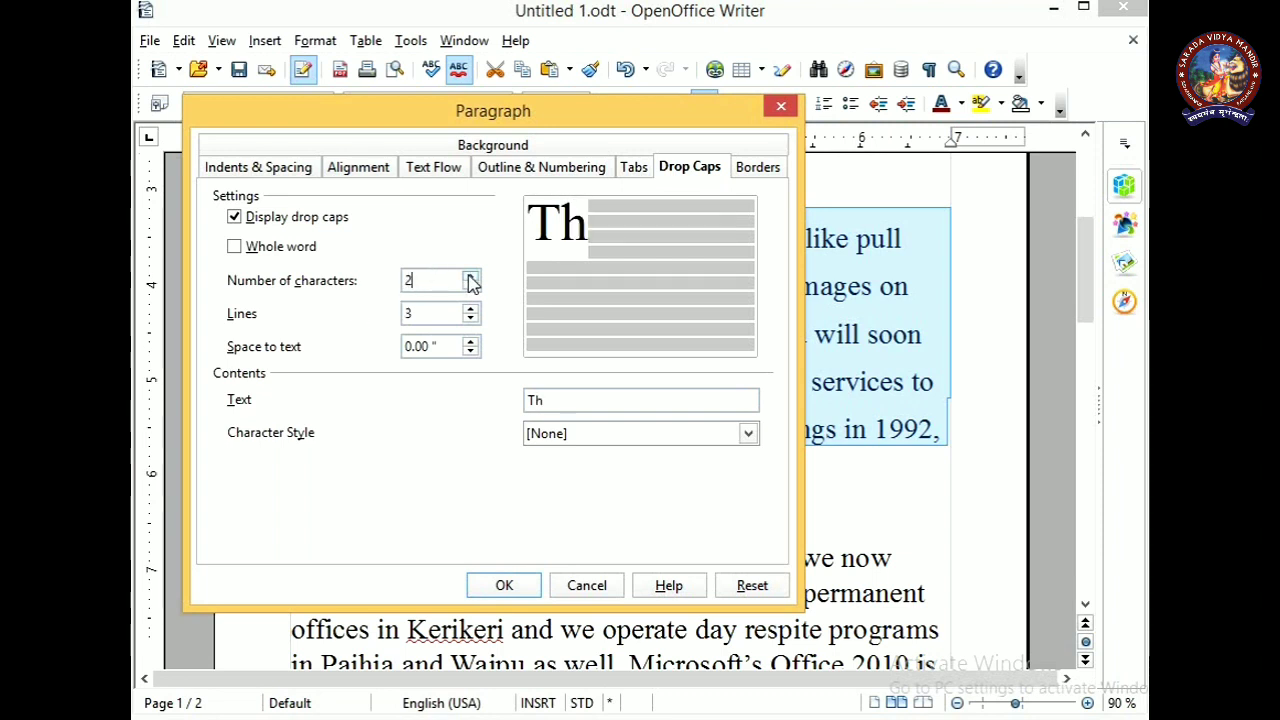
click(470, 276)
drag(530, 125, 622, 146)
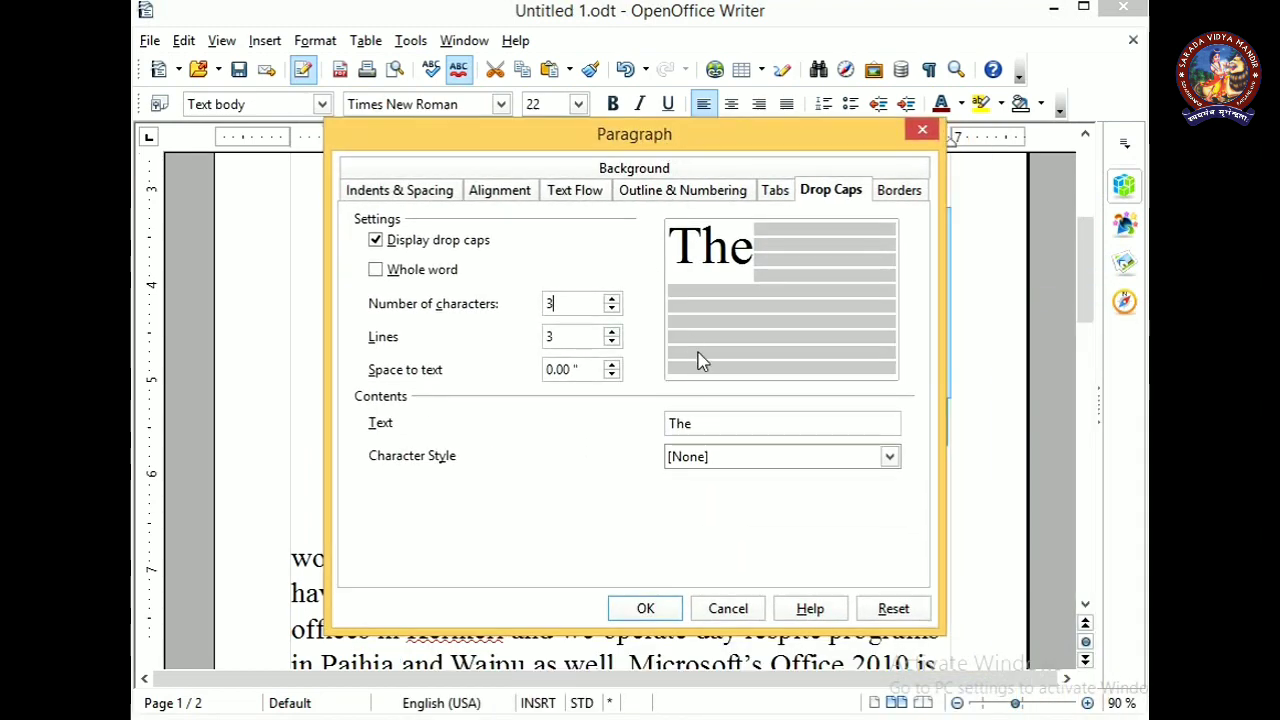
click(611, 299)
click(611, 299)
click(611, 299)
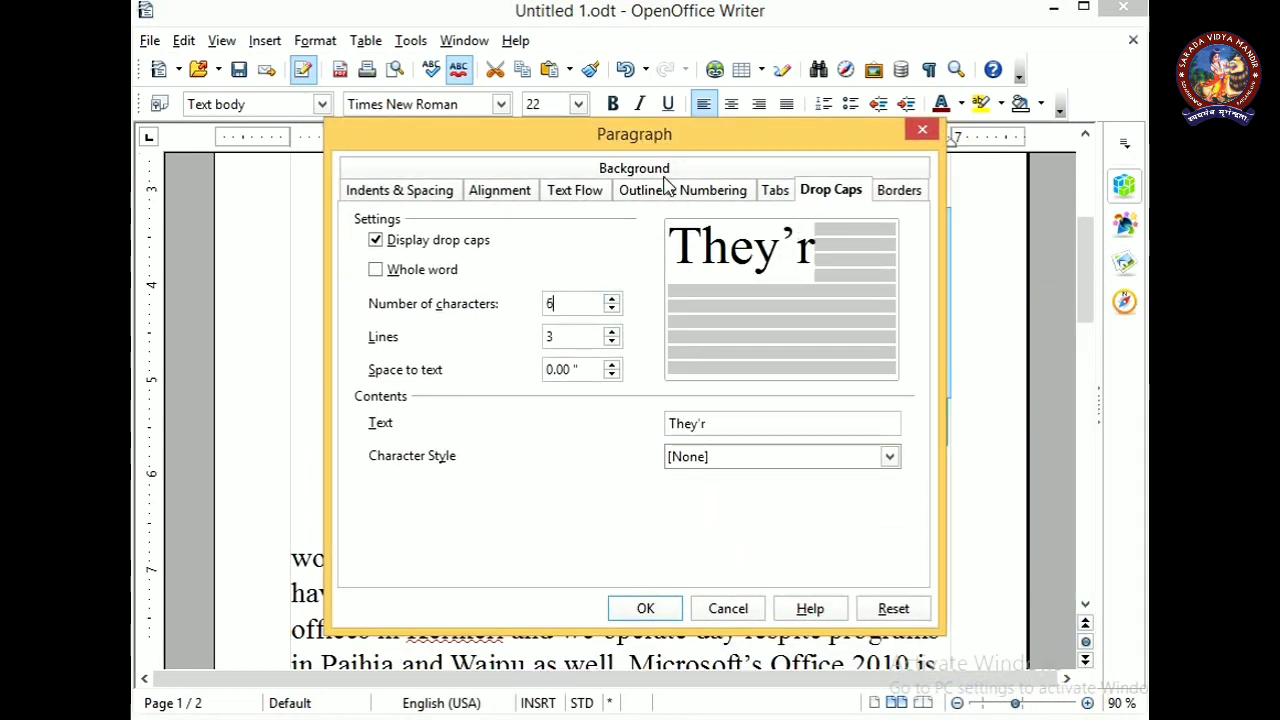
drag(685, 130, 830, 299)
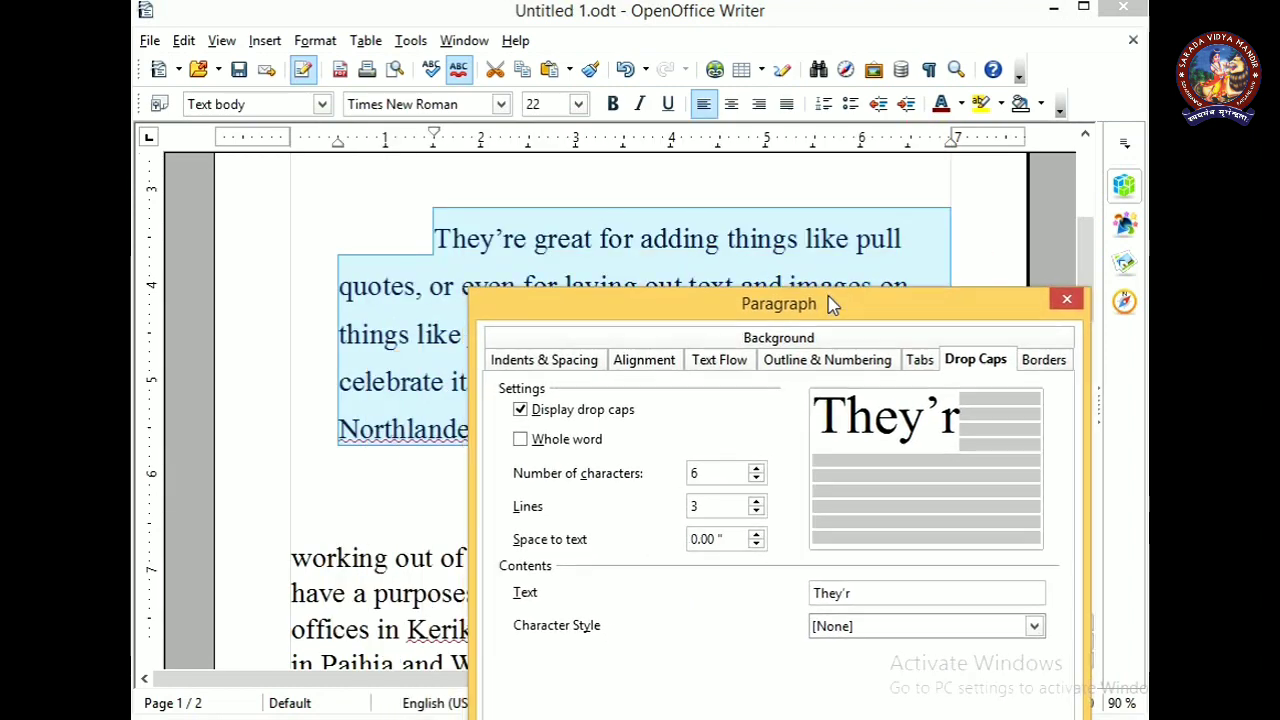
click(757, 469)
drag(714, 309, 535, 106)
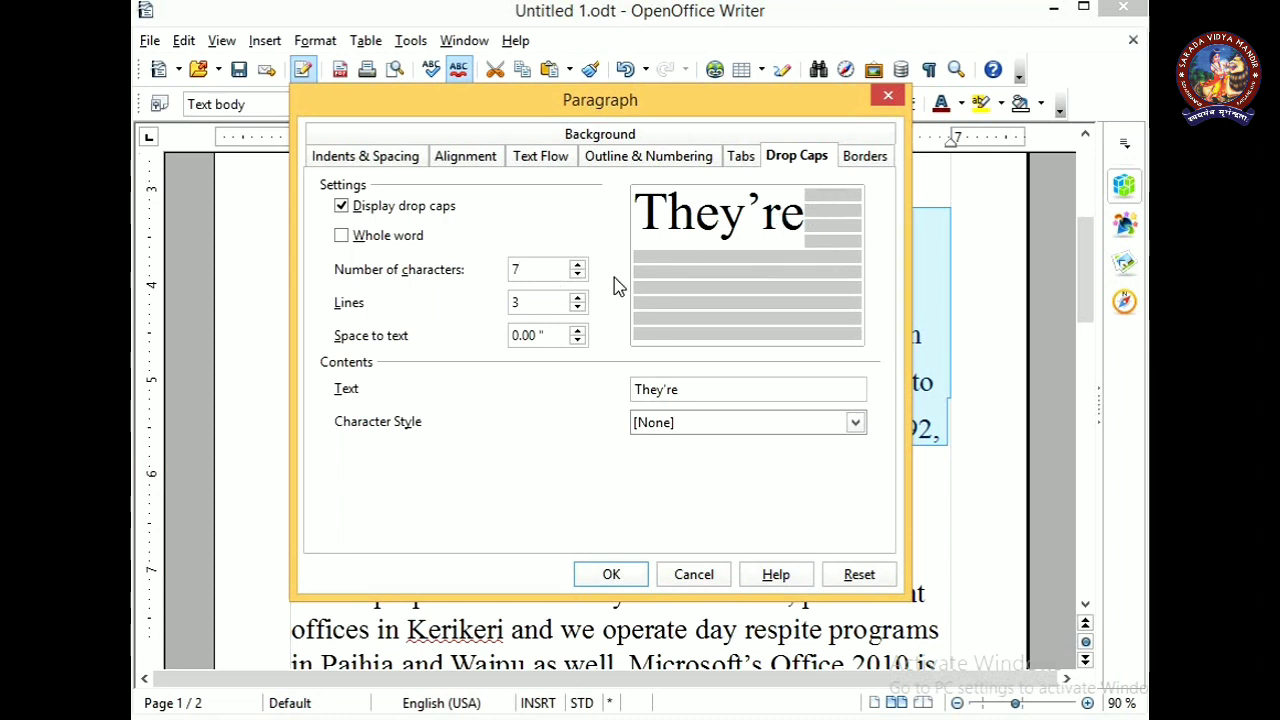
Step: Make the drop cap span 2 lines with 0.20" space to text, and apply the paragraph formatting
click(577, 297)
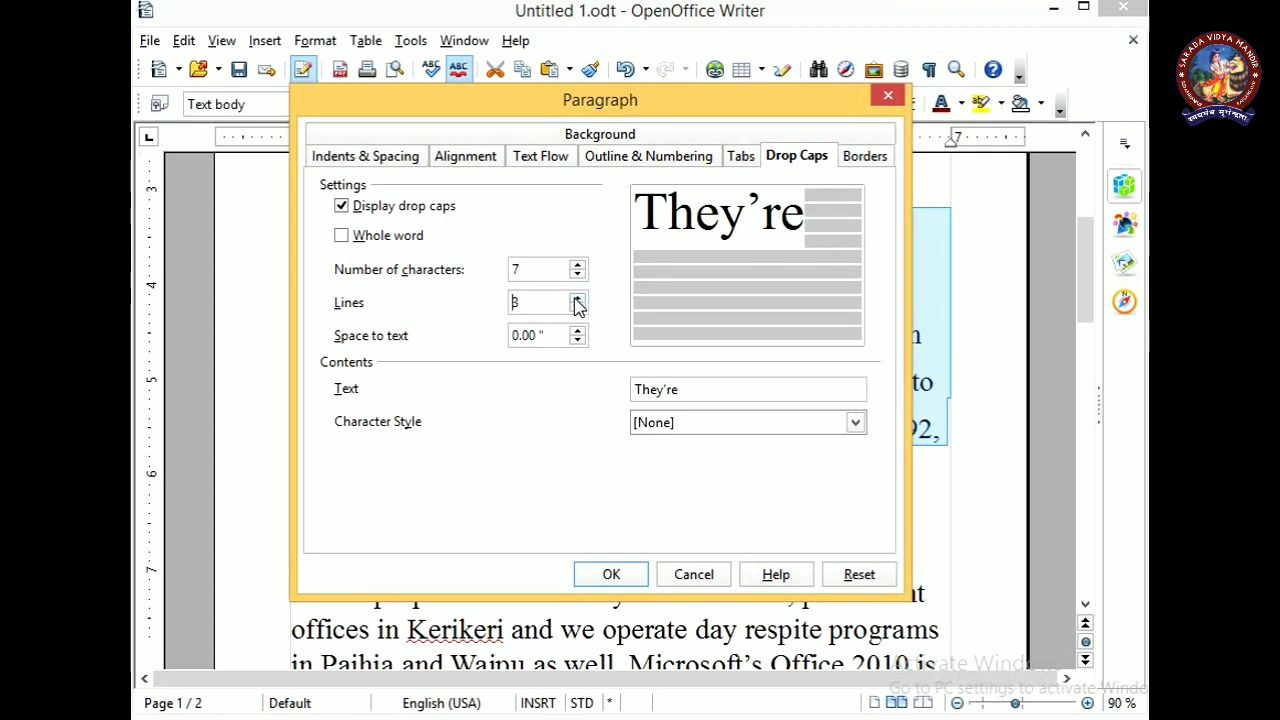
click(577, 308)
click(577, 308)
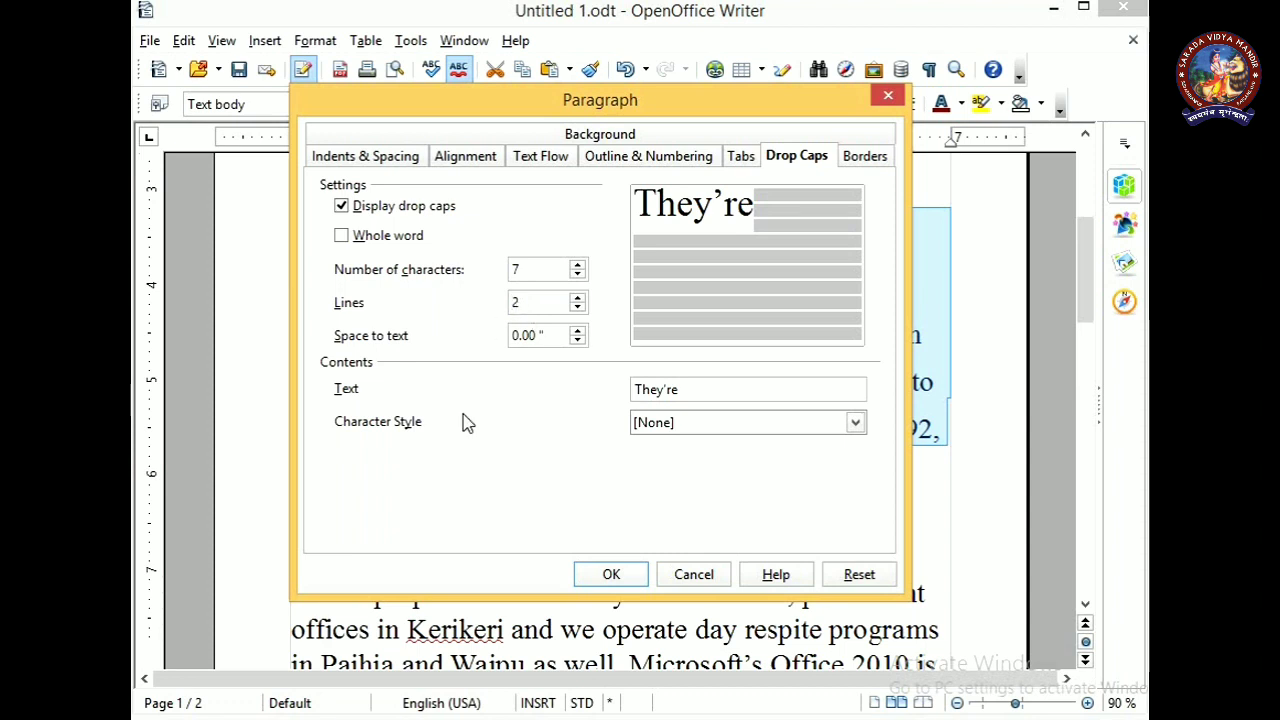
click(578, 331)
click(578, 331)
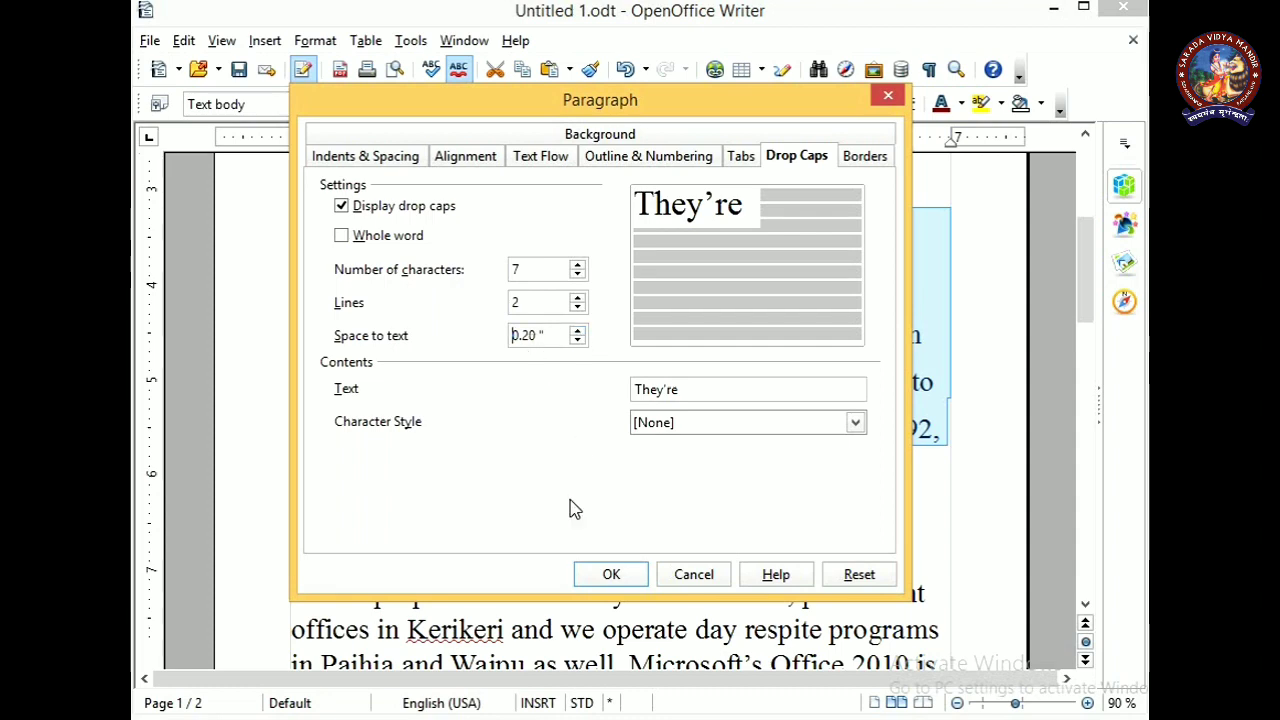
click(609, 572)
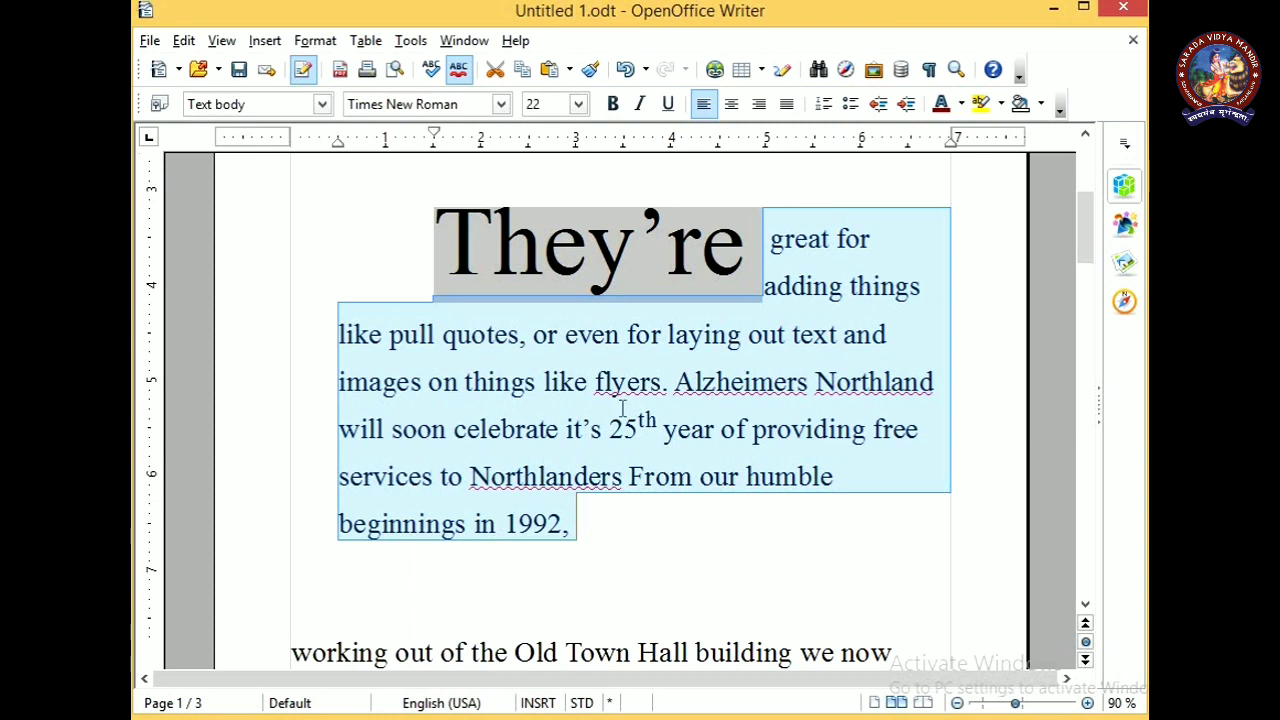
Step: Select the paragraph beginning with "They're" and open the border settings in its paragraph formatting
click(605, 368)
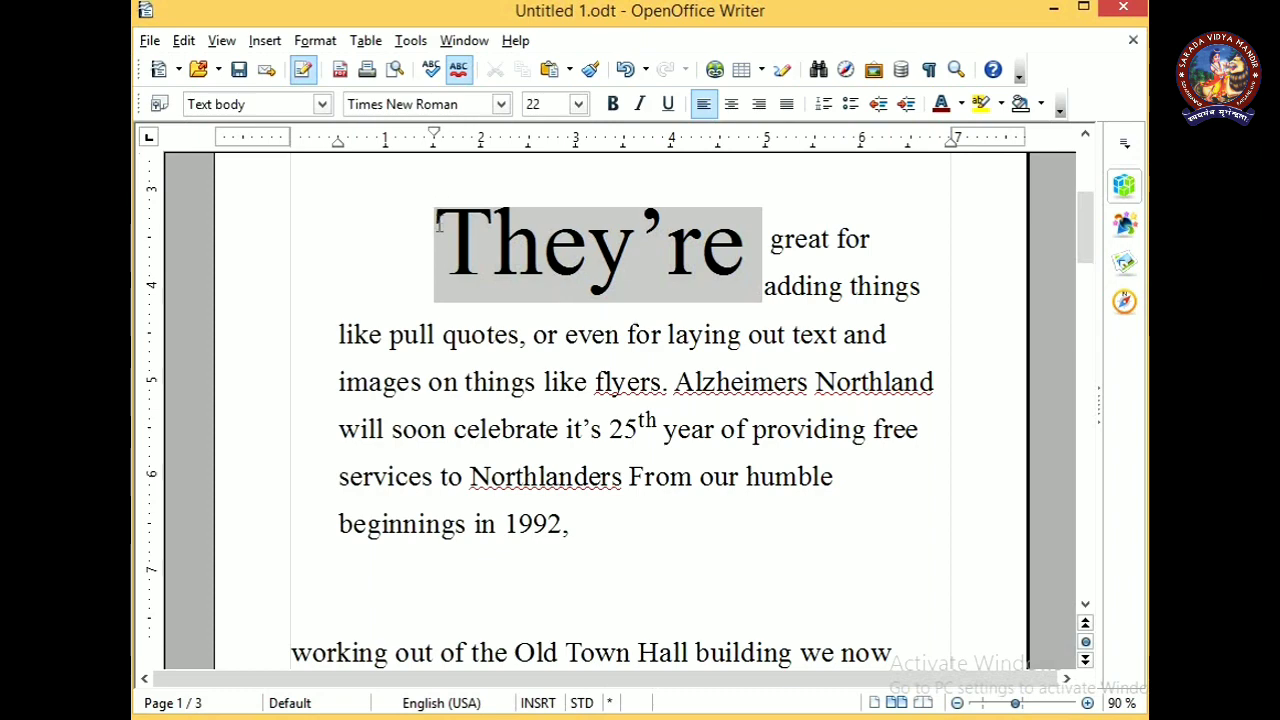
drag(440, 222, 800, 491)
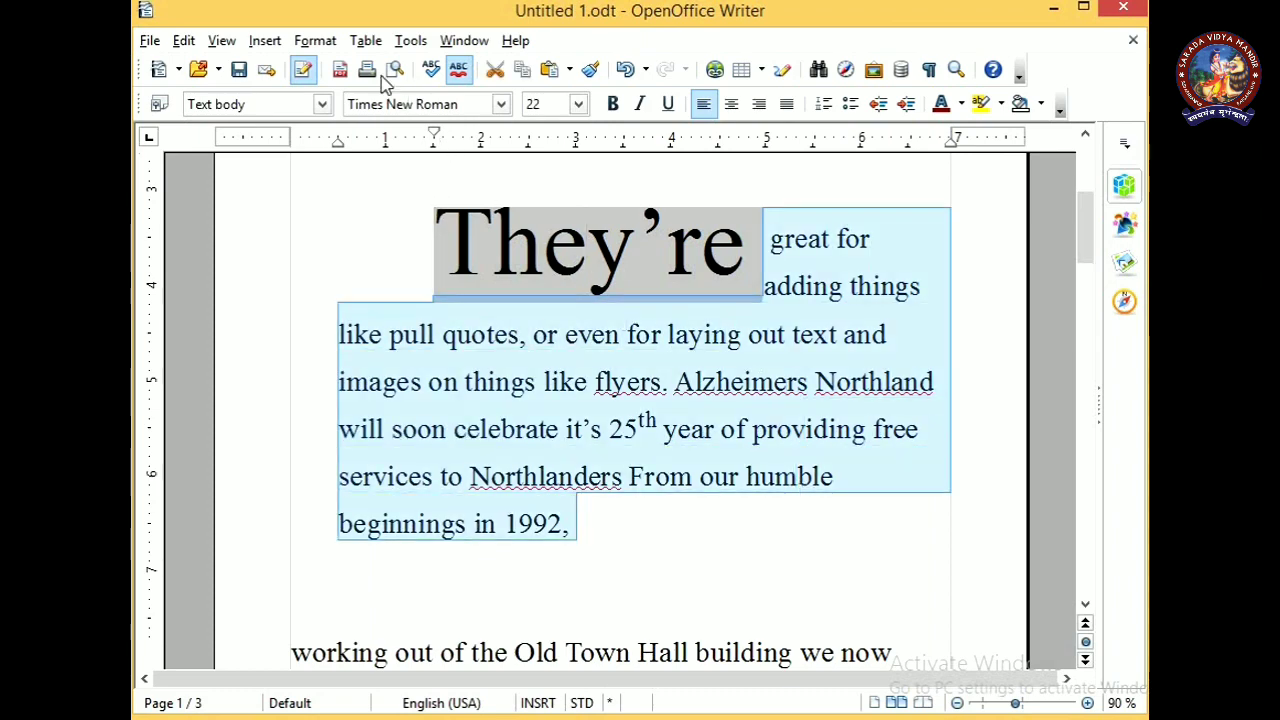
click(315, 40)
click(357, 122)
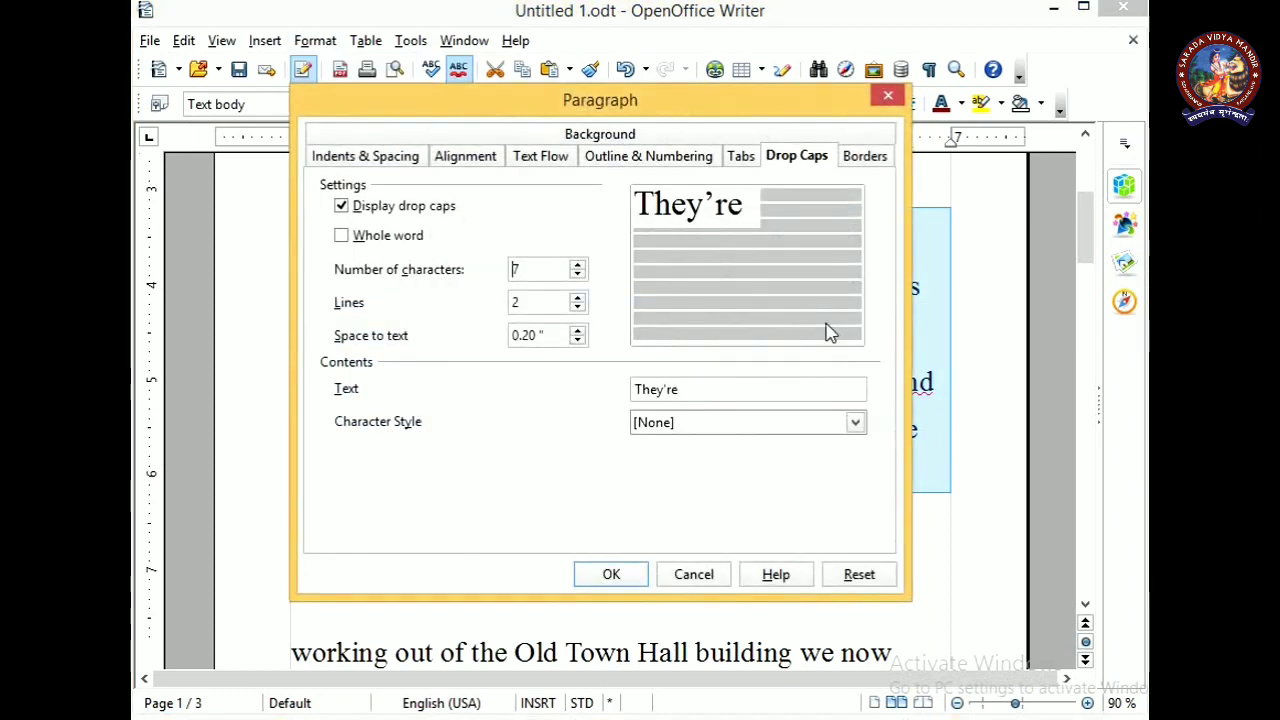
click(865, 157)
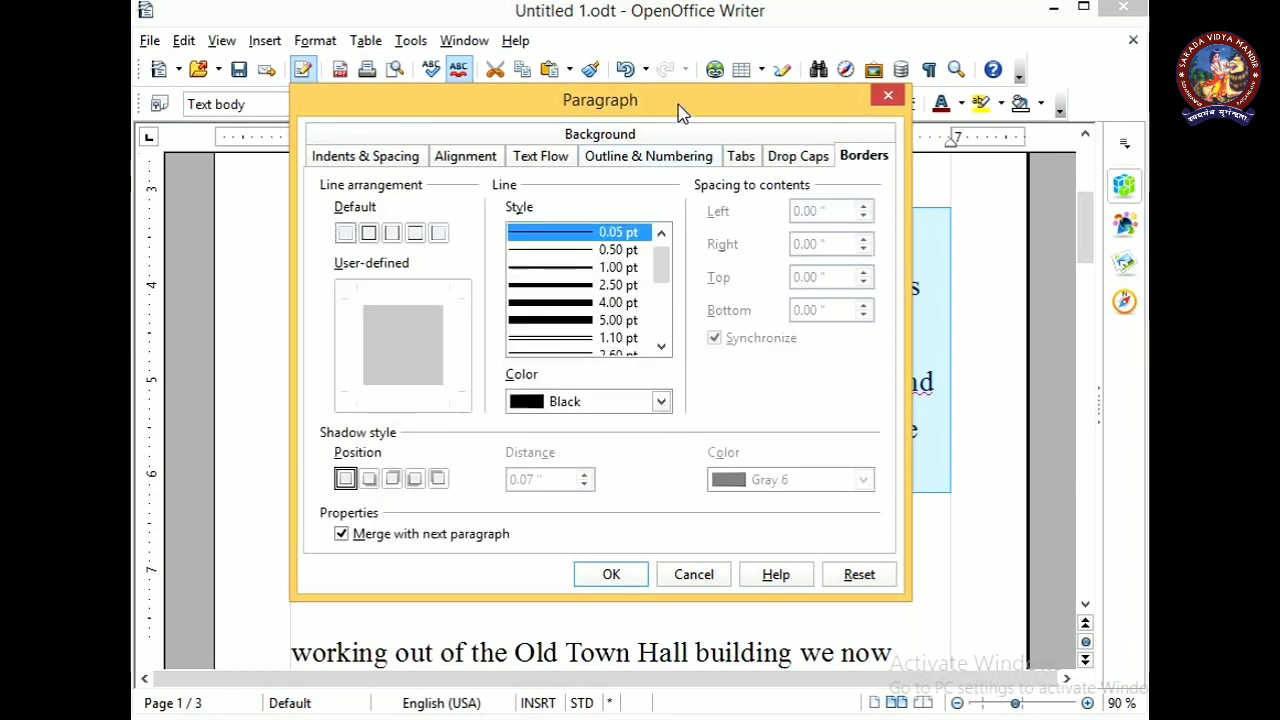
Step: Try the box, left-and-right, top-and-bottom, and left-only border arrangements for the selected paragraph
click(369, 234)
click(392, 234)
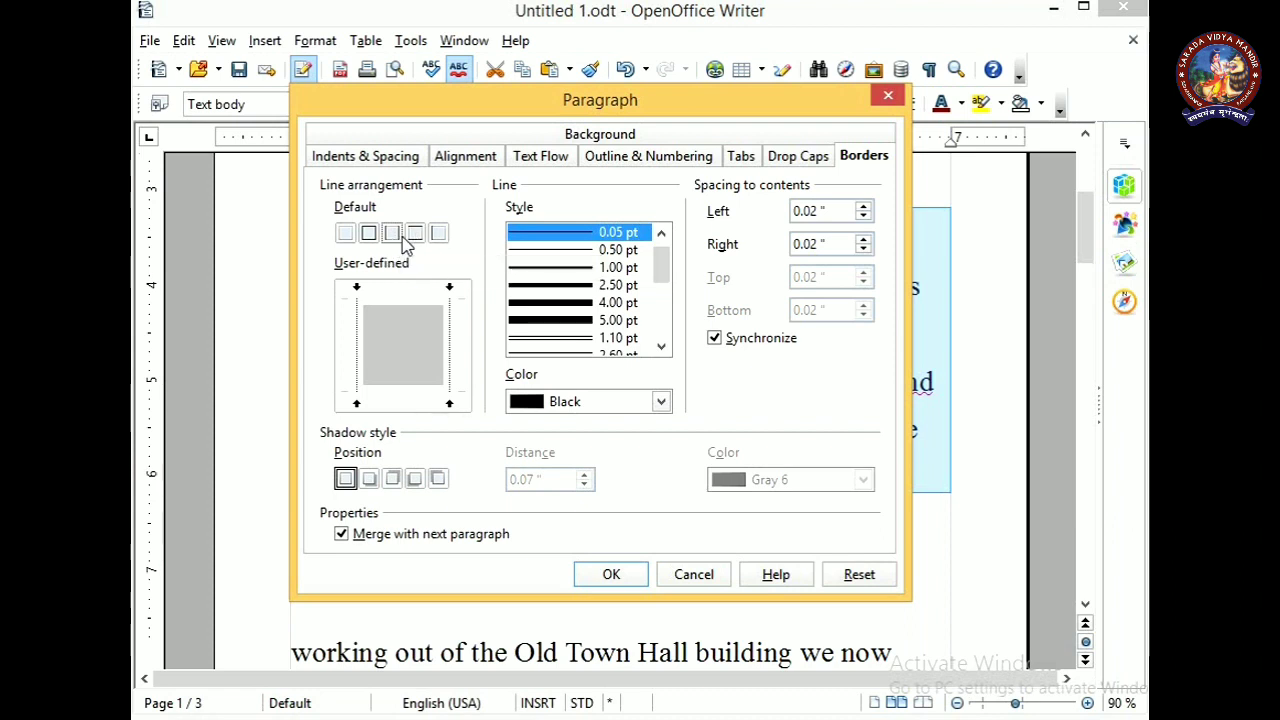
click(415, 236)
click(437, 238)
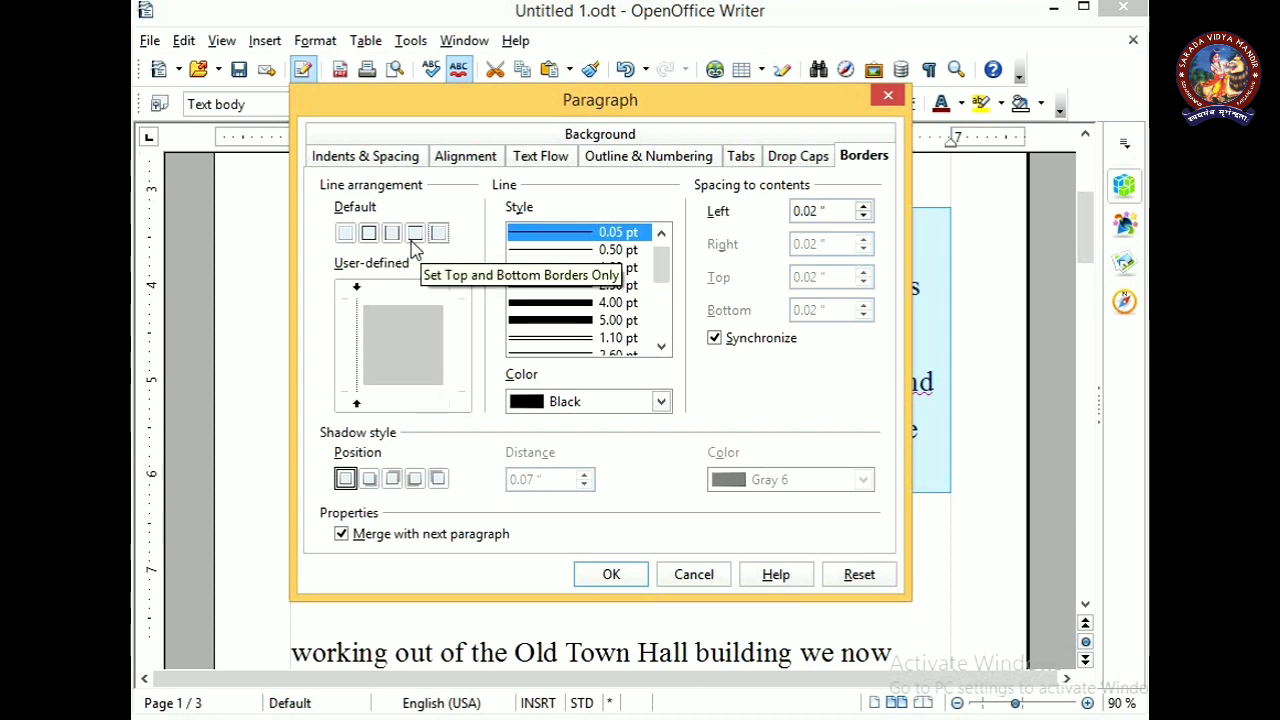
Step: Put a box border with the 3.00 pt double line style around the selected paragraph and apply it
click(367, 237)
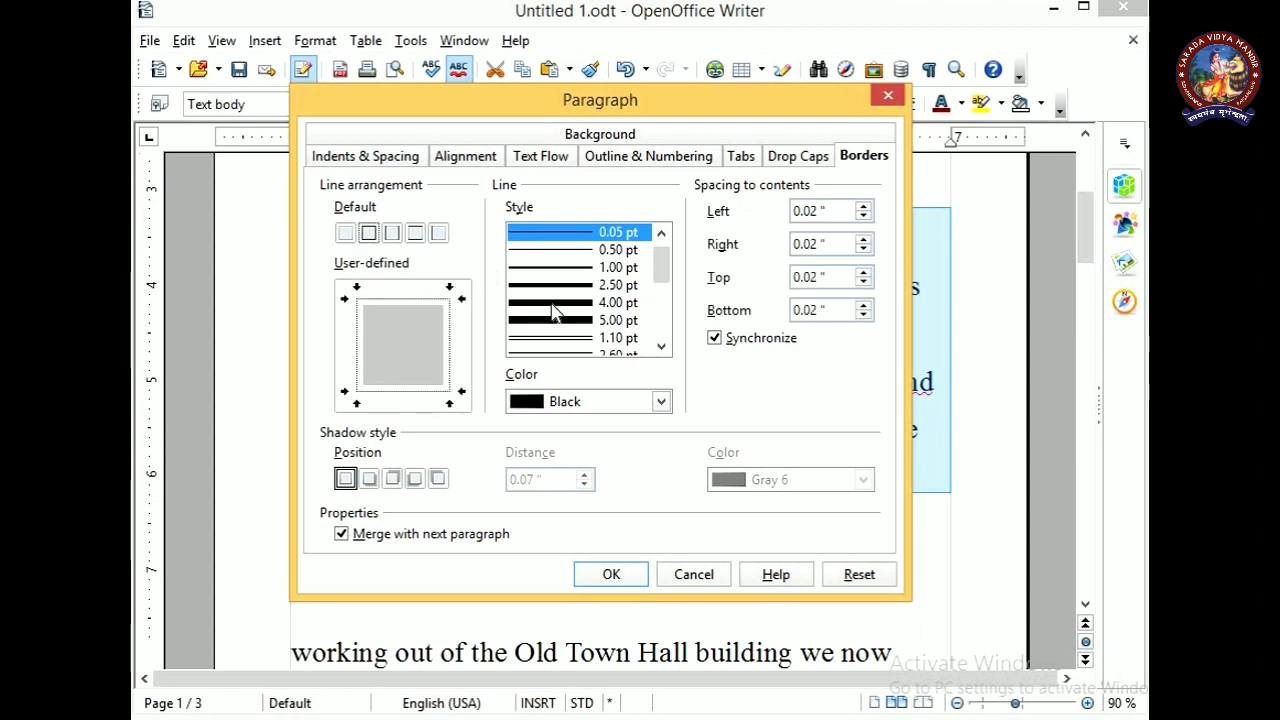
drag(661, 271, 662, 292)
click(590, 303)
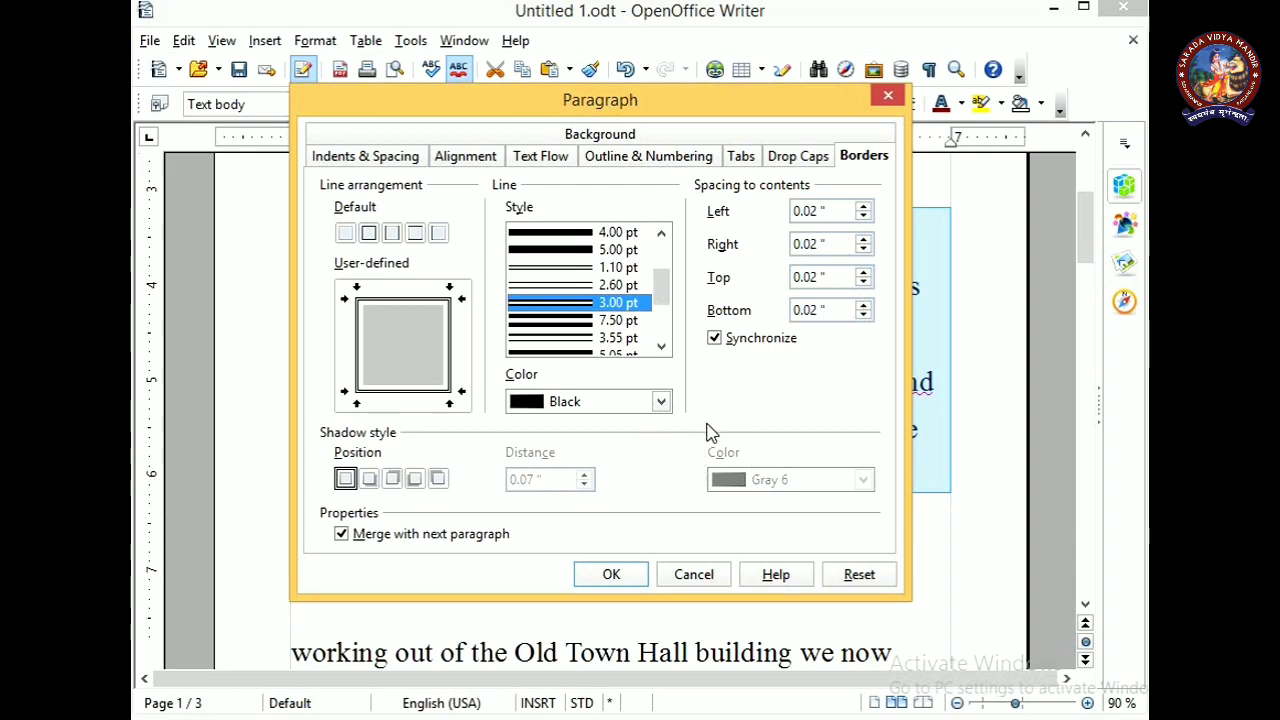
click(611, 575)
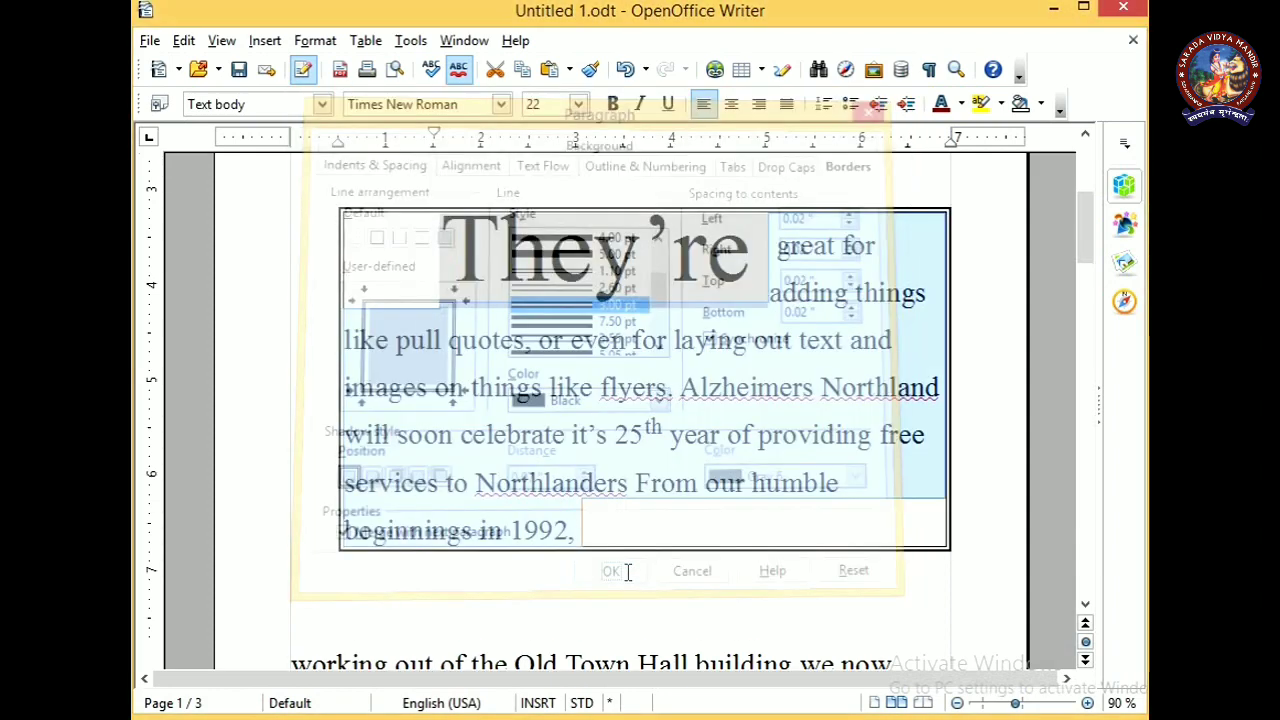
scroll(443, 390, down, 3)
scroll(500, 207, up, 3)
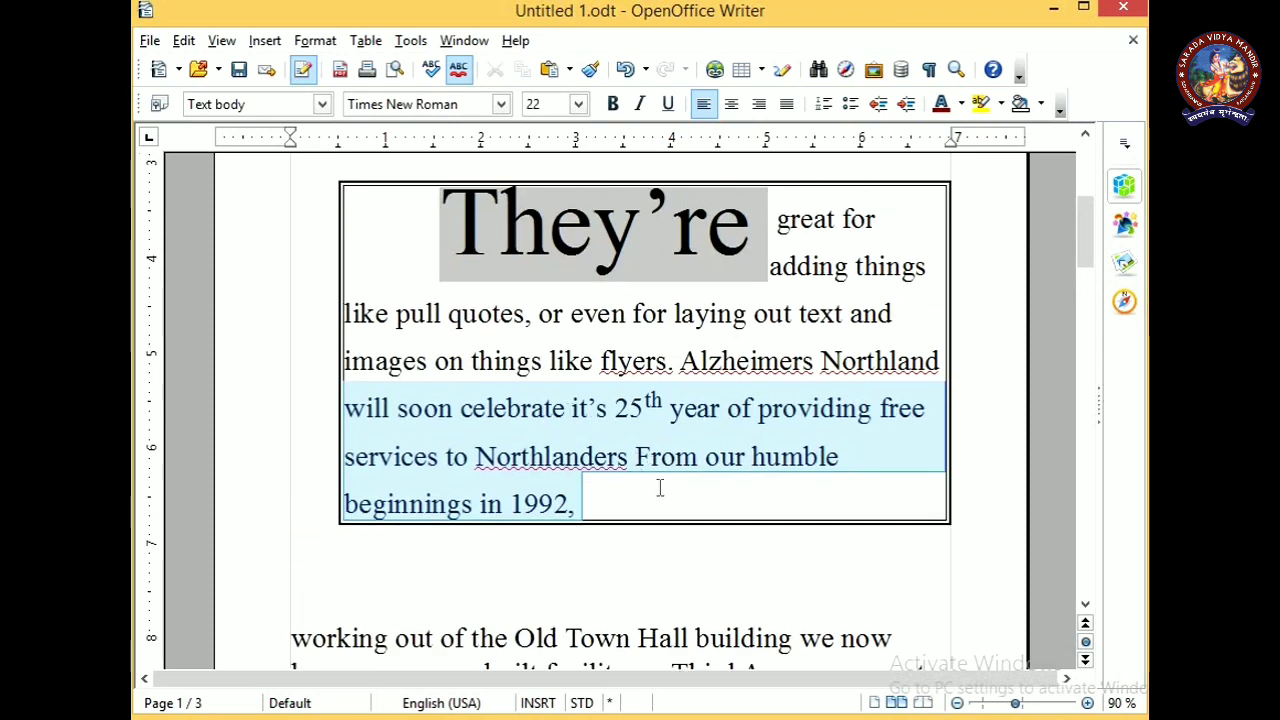
scroll(660, 487, up, 3)
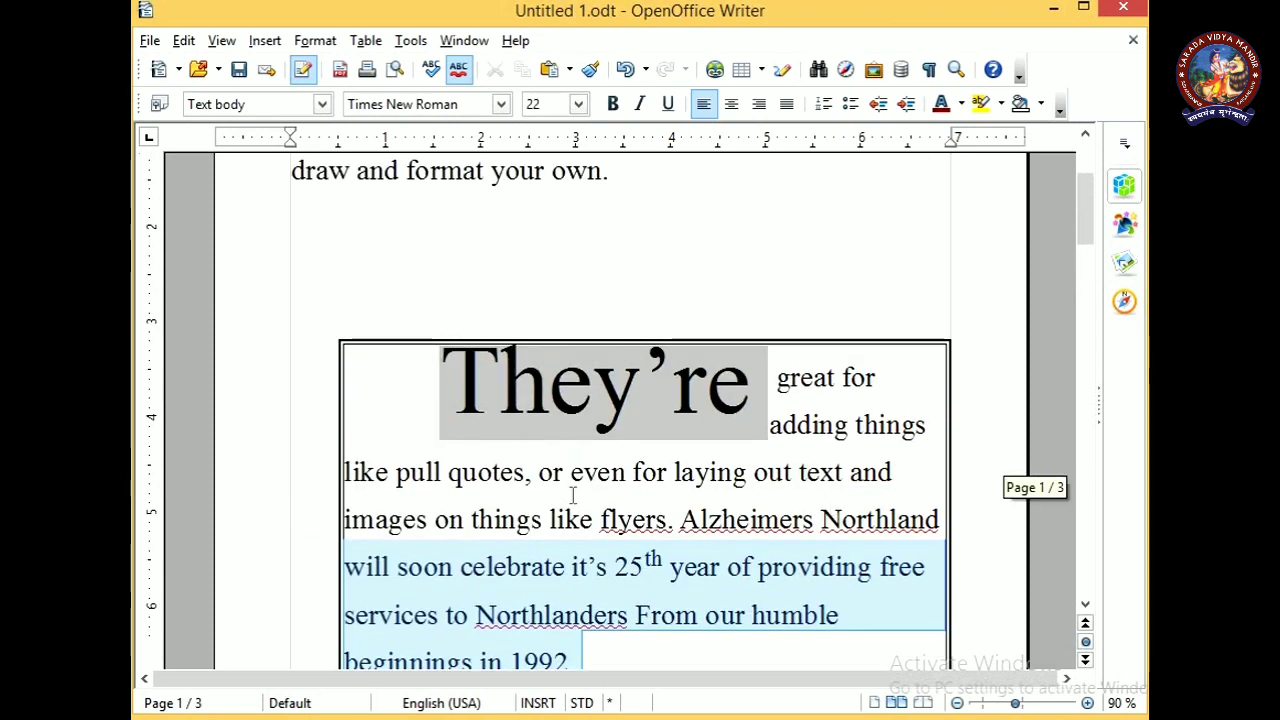
scroll(573, 495, up, 4)
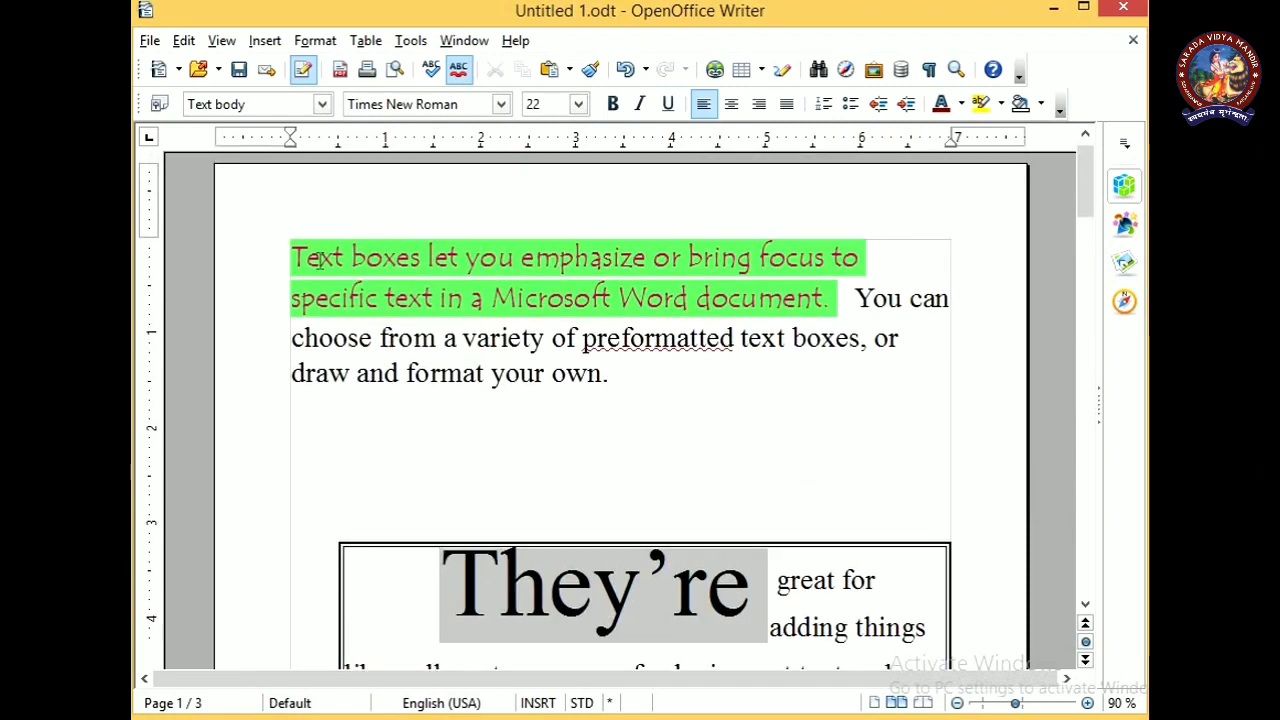
drag(316, 259, 909, 300)
scroll(375, 385, down, 4)
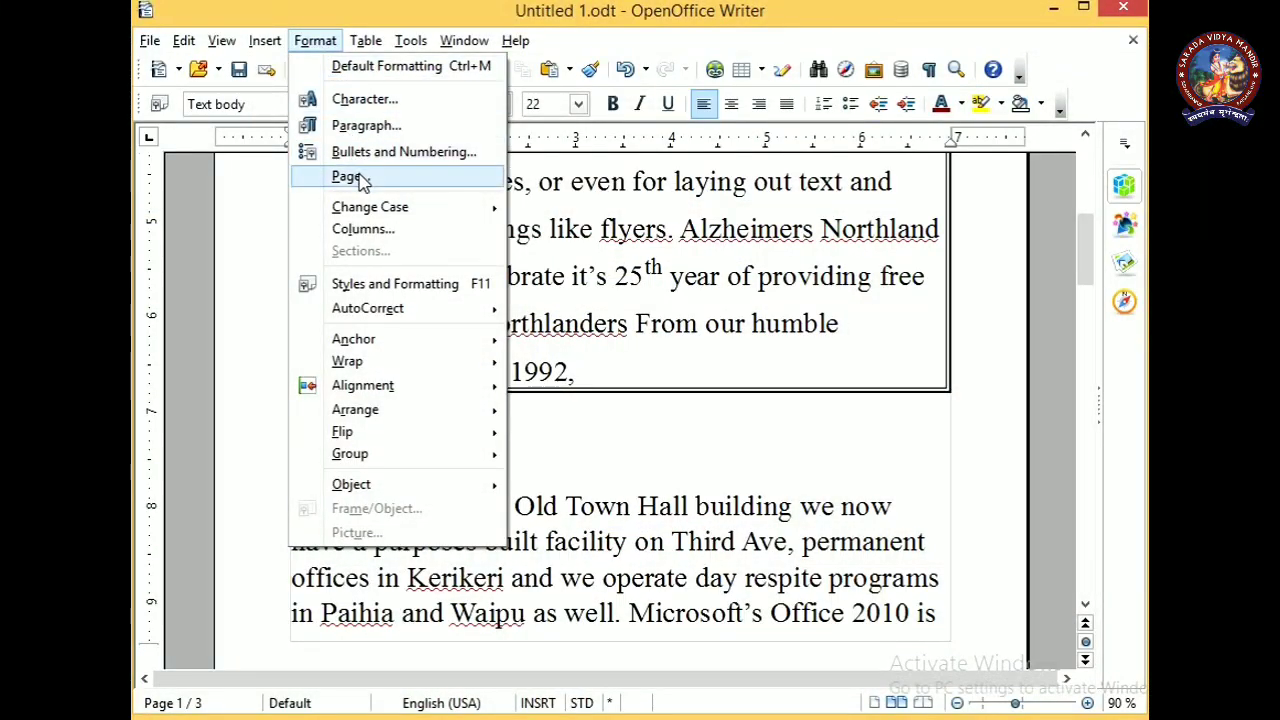
Step: Open the page style settings and set the paper format to A4 with Portrait orientation
click(350, 177)
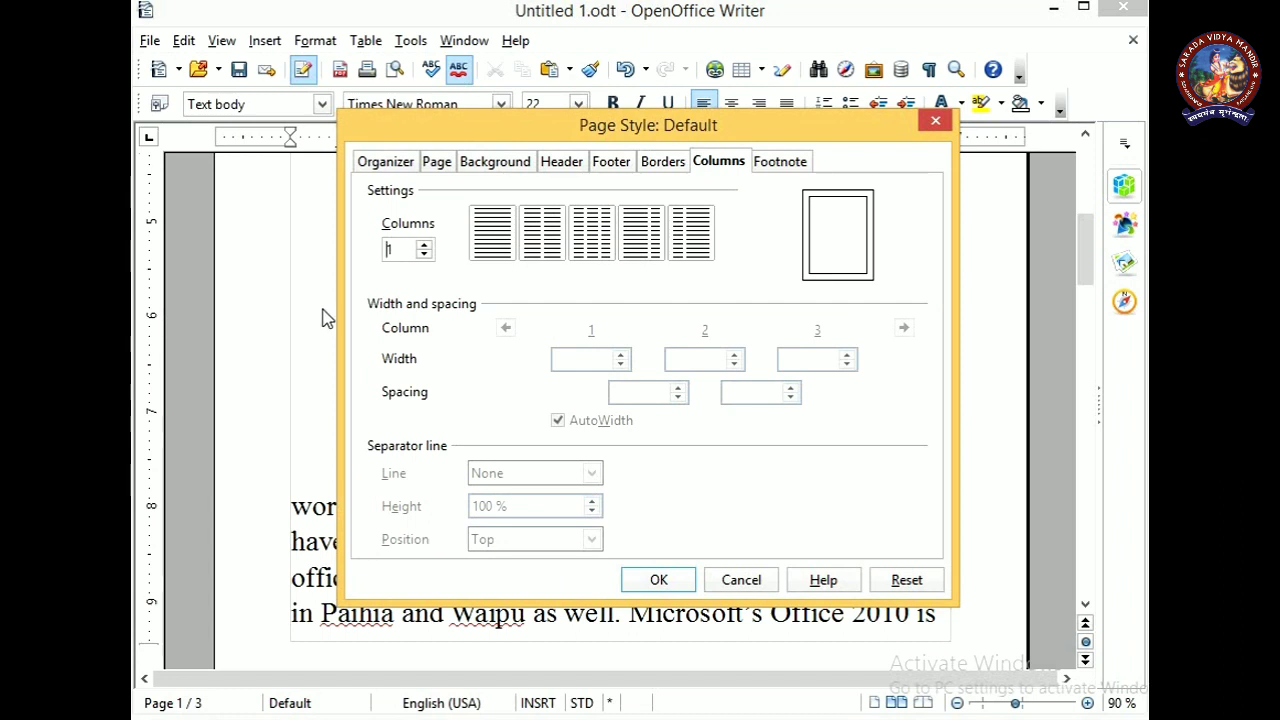
click(400, 168)
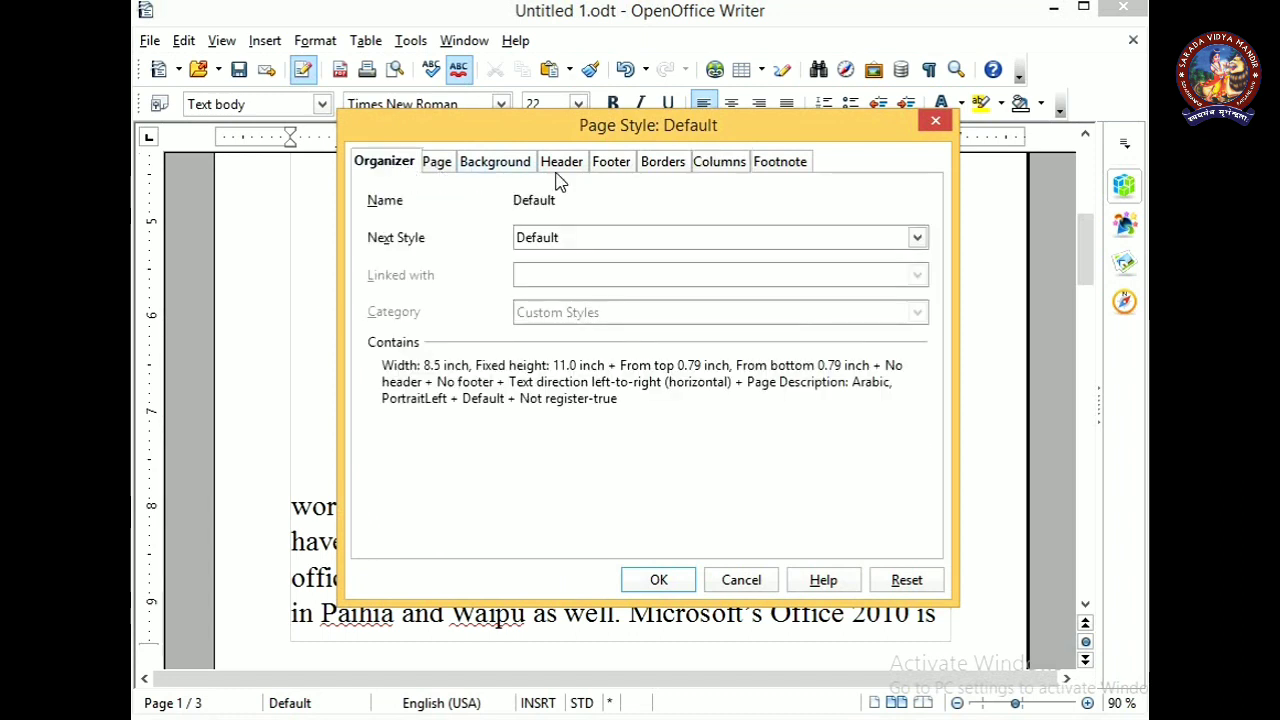
click(448, 166)
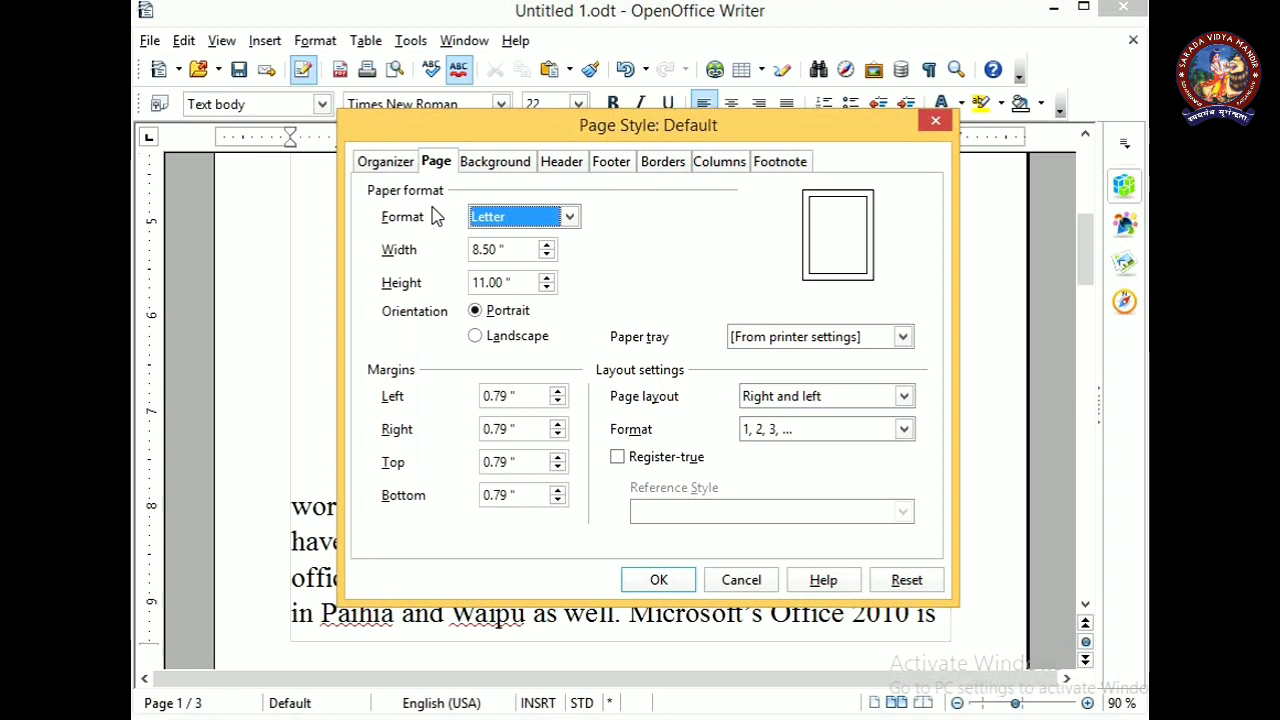
click(569, 218)
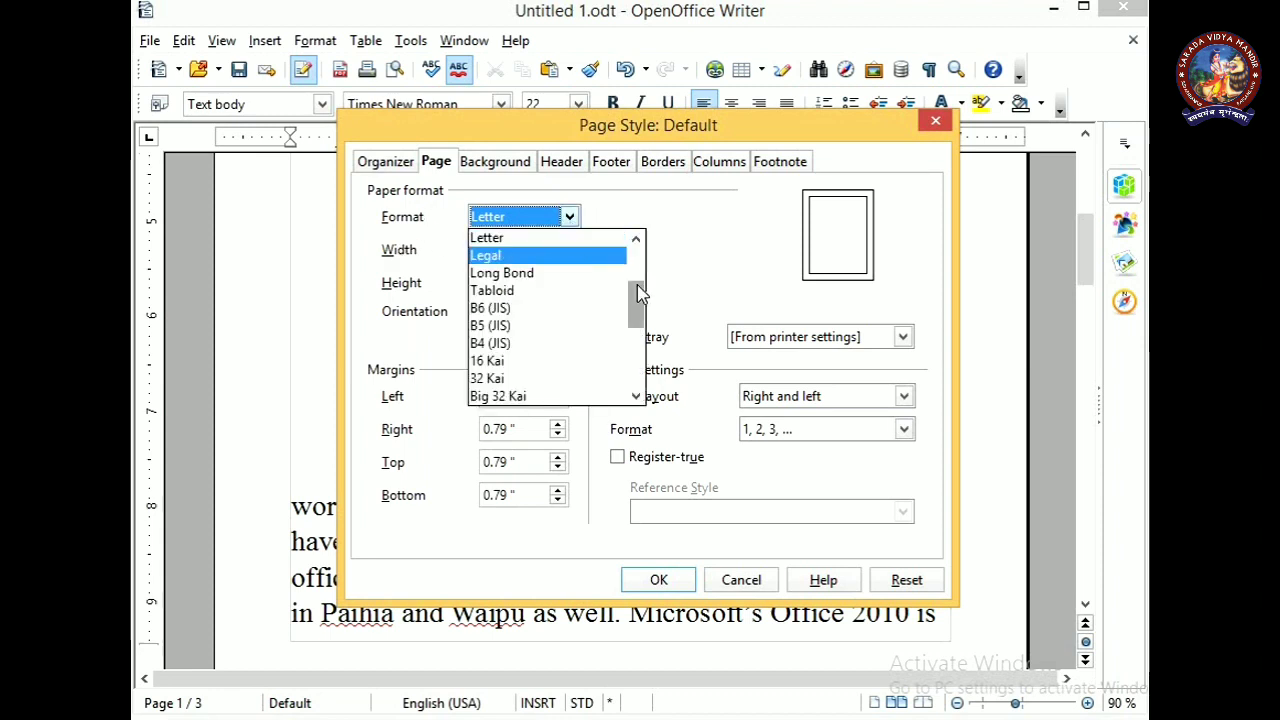
drag(640, 305, 640, 255)
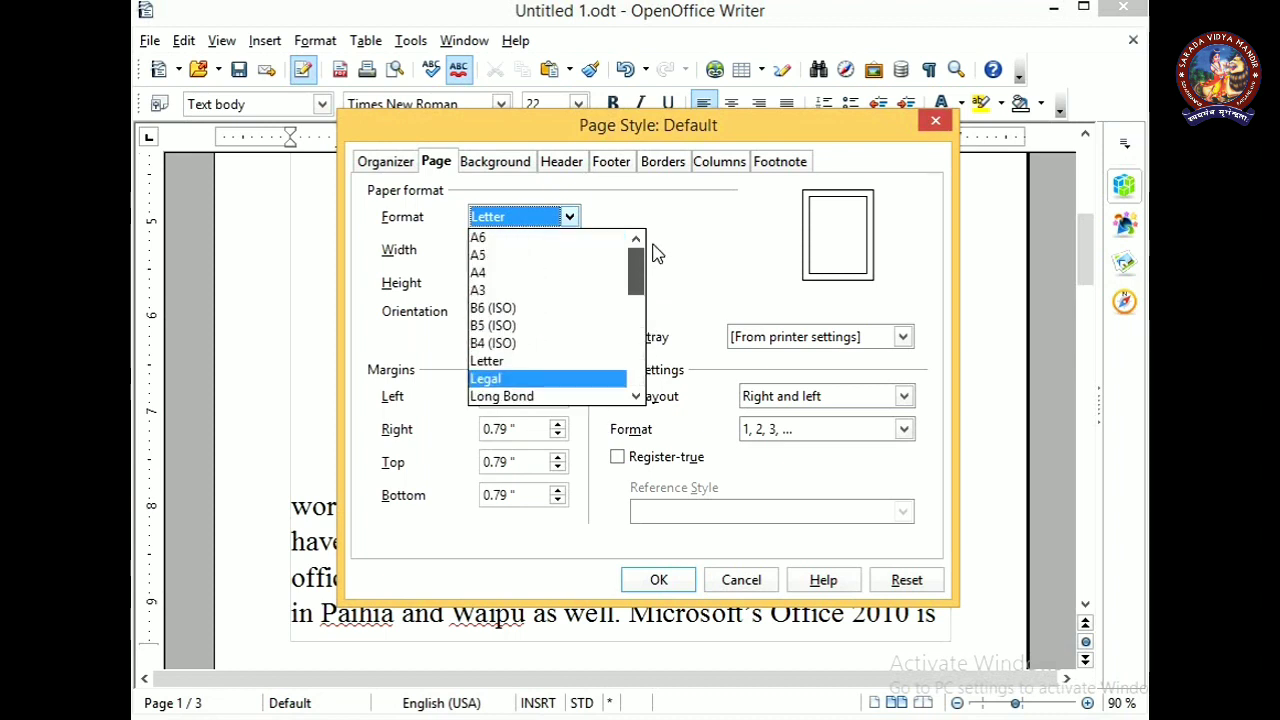
click(484, 278)
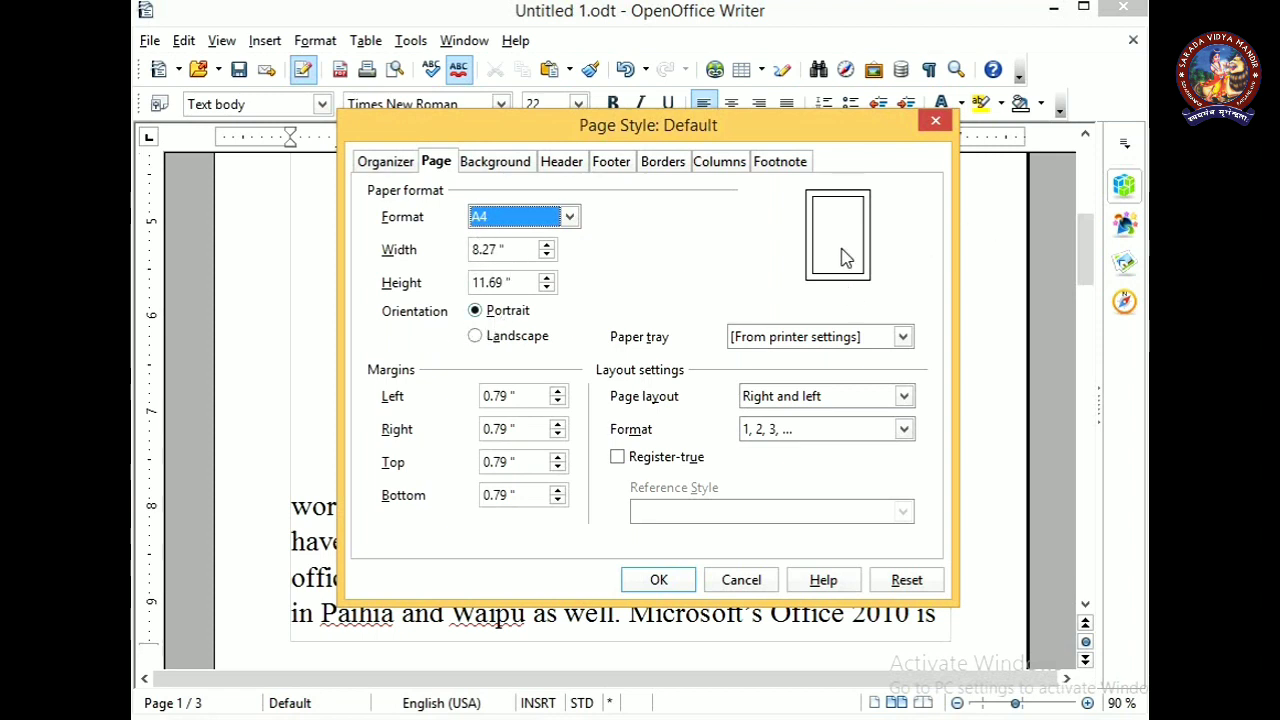
click(530, 337)
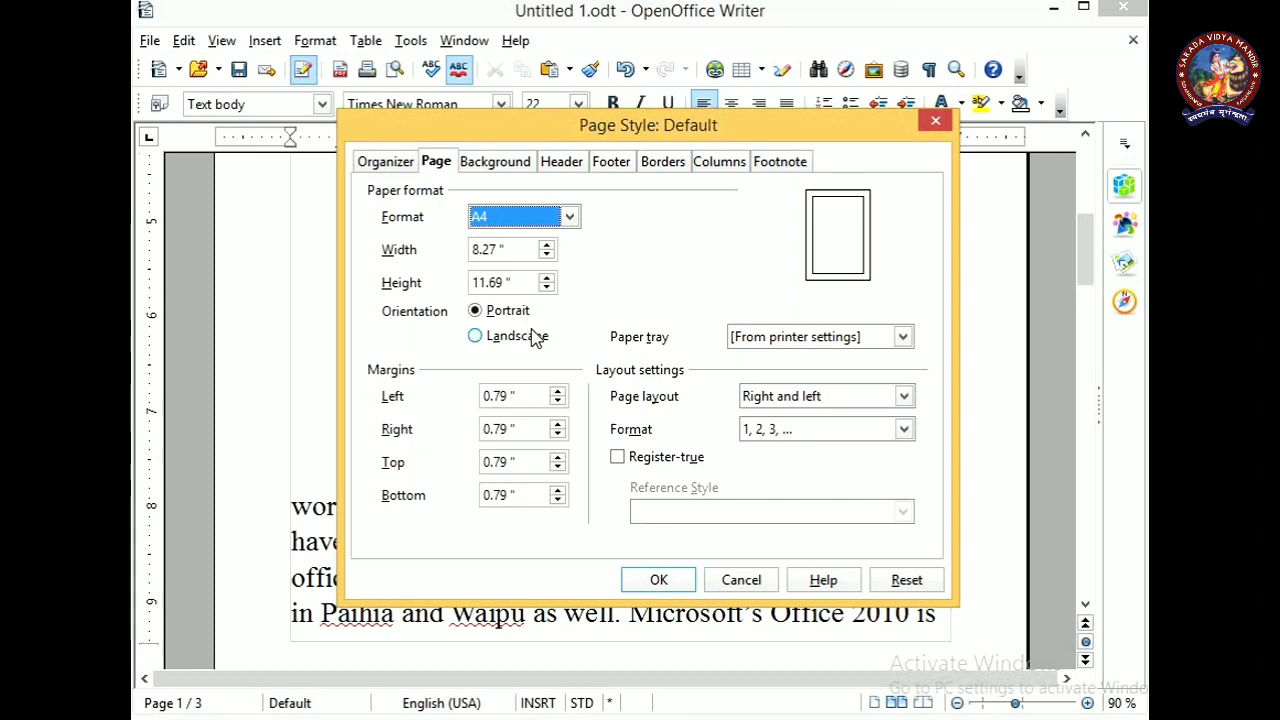
click(508, 312)
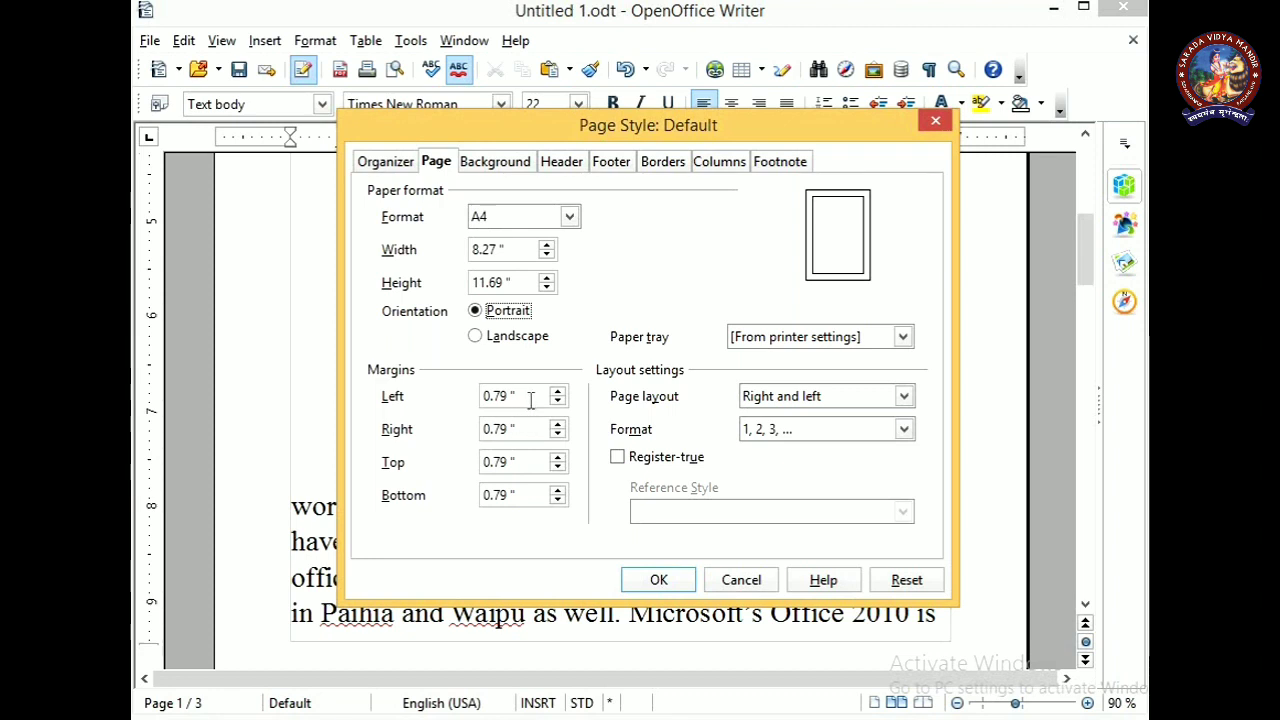
Step: Set the page's left and right margins to 1.00" and its top and bottom margins to 1.50", and apply them
drag(531, 398, 455, 397)
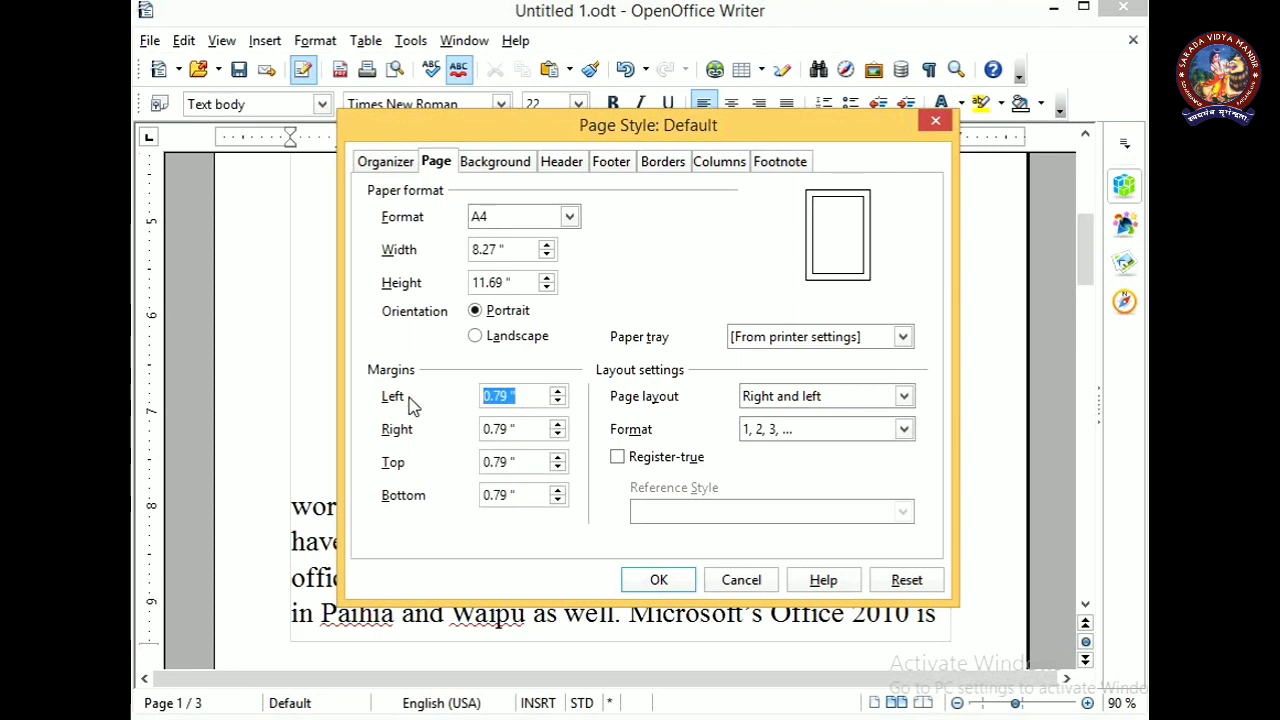
text(1)
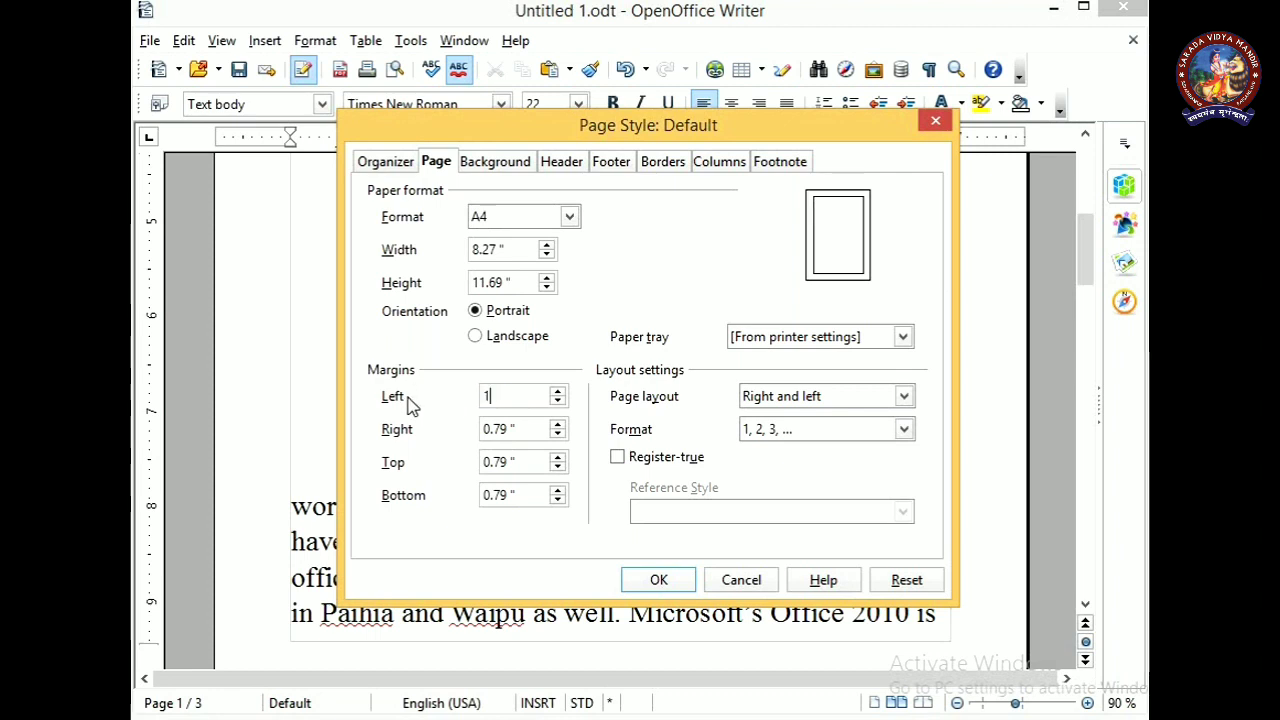
key(Tab)
text(1)
key(Tab)
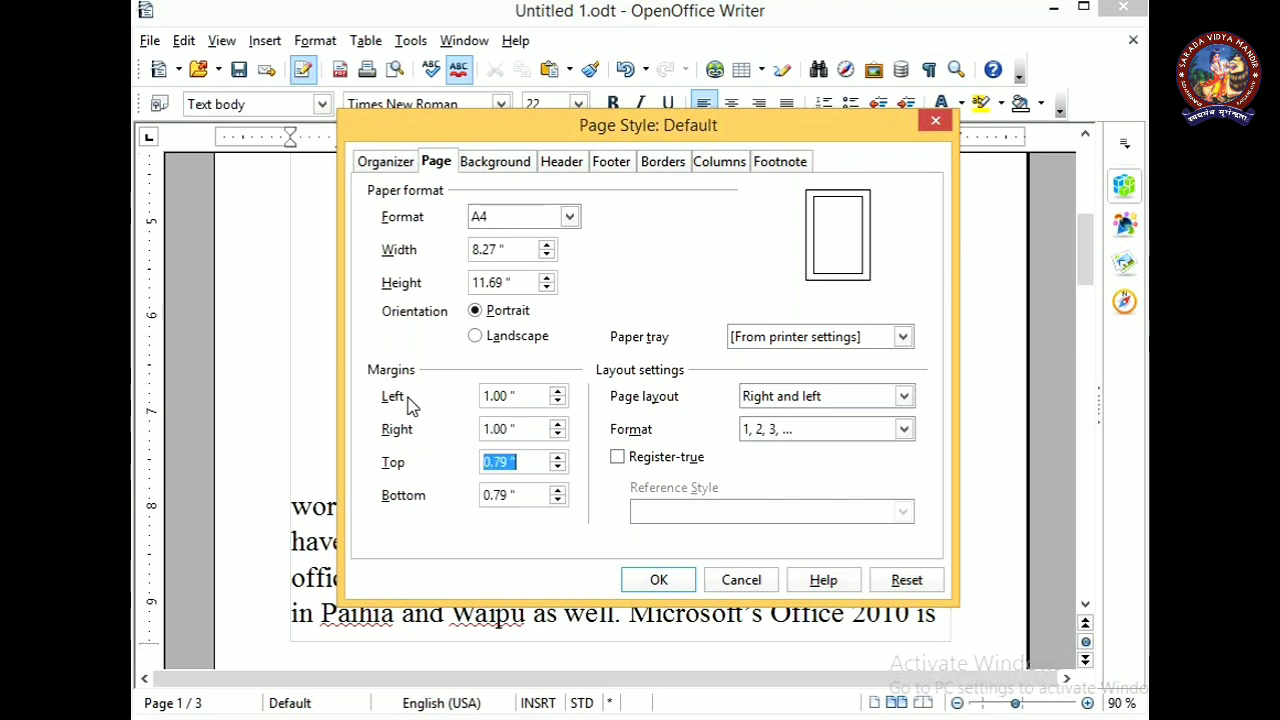
text(1.5)
key(Tab)
text(1.5)
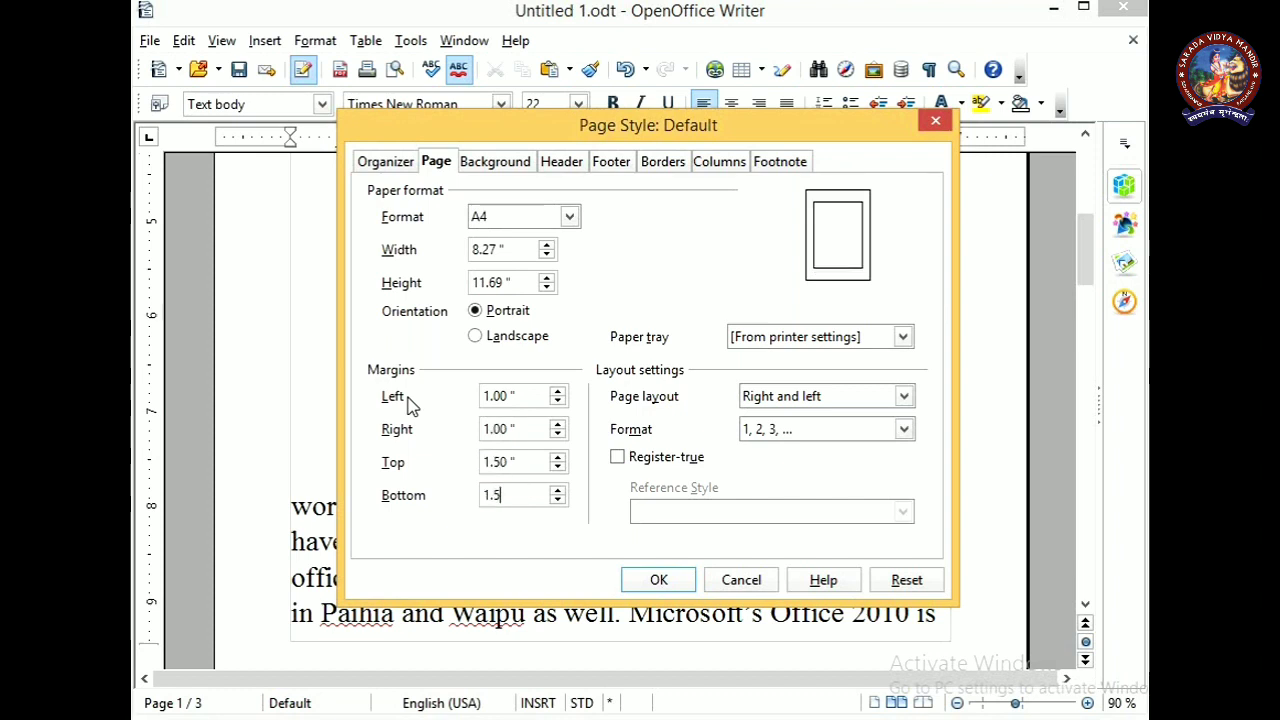
click(657, 581)
scroll(647, 575, up, 10)
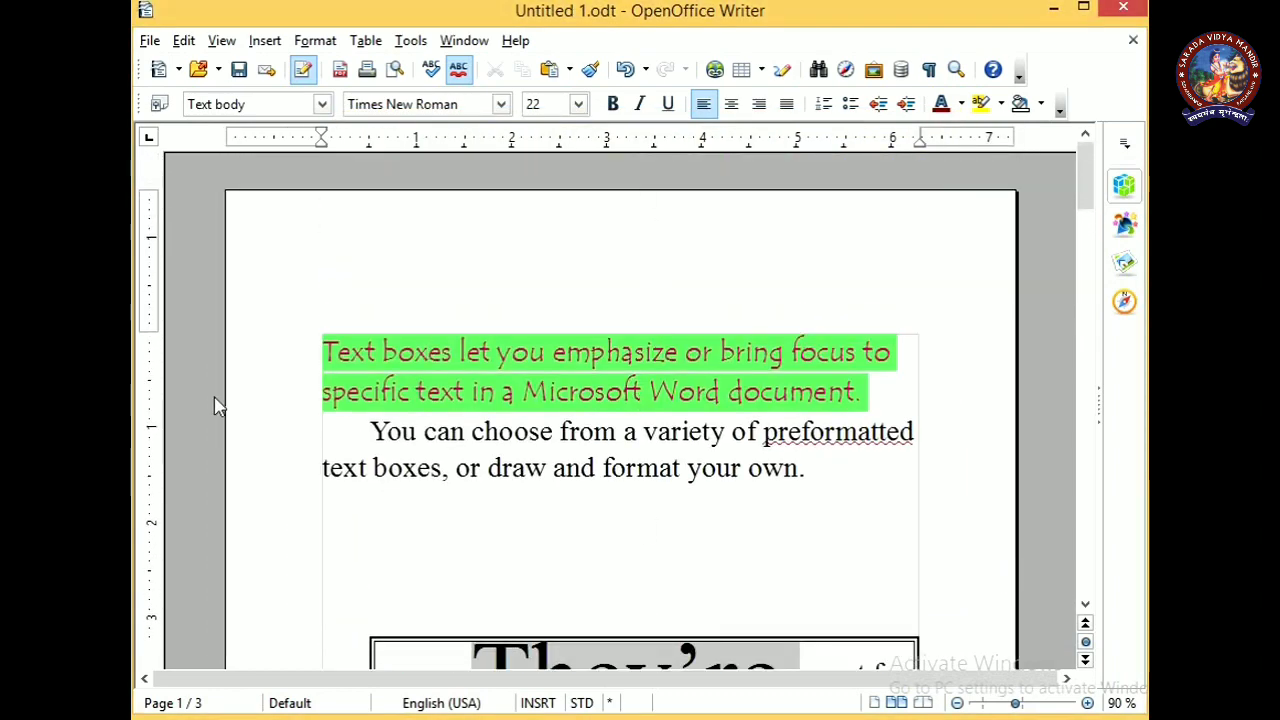
scroll(478, 448, down, 5)
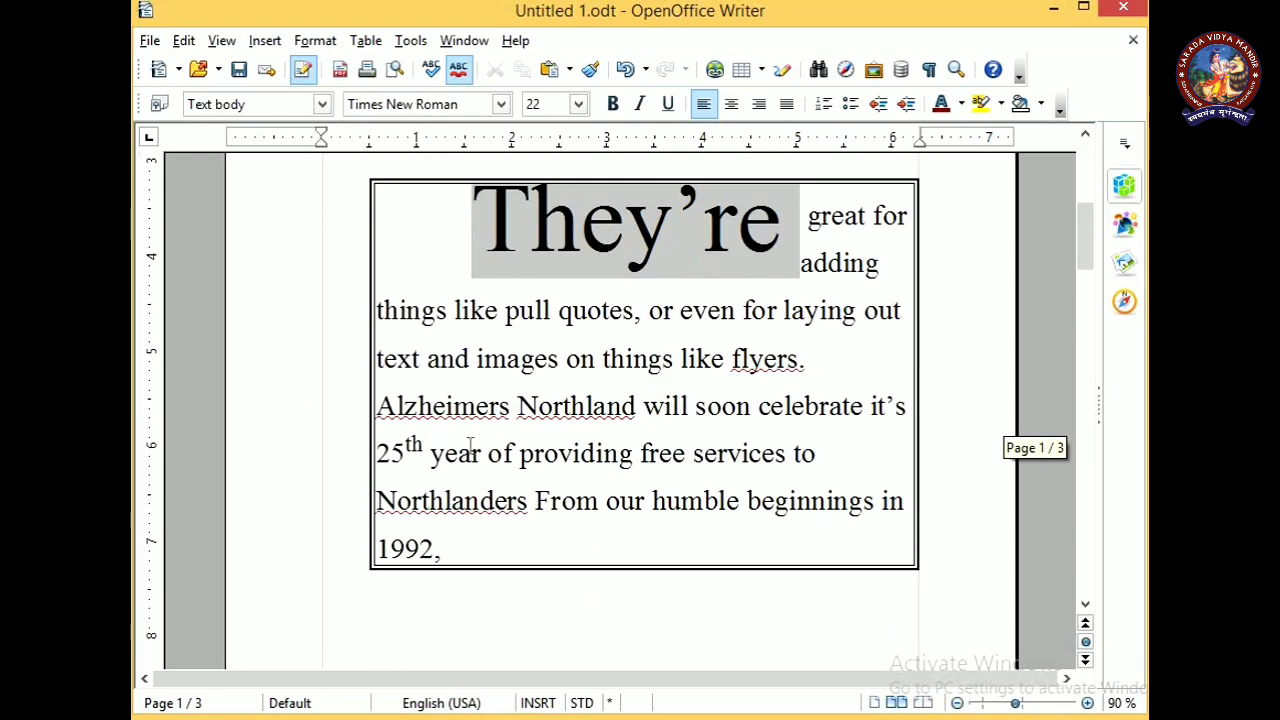
Step: Set the page background color to Cyan in the page style settings and apply it
click(315, 41)
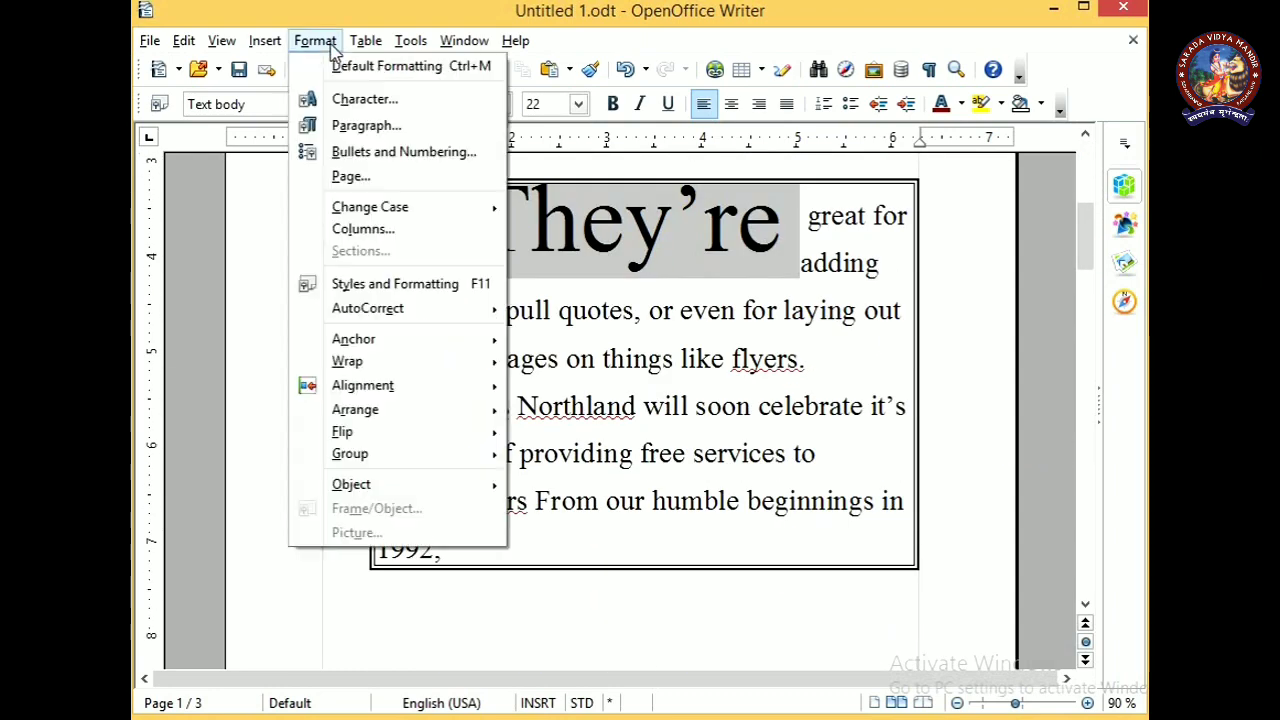
click(350, 177)
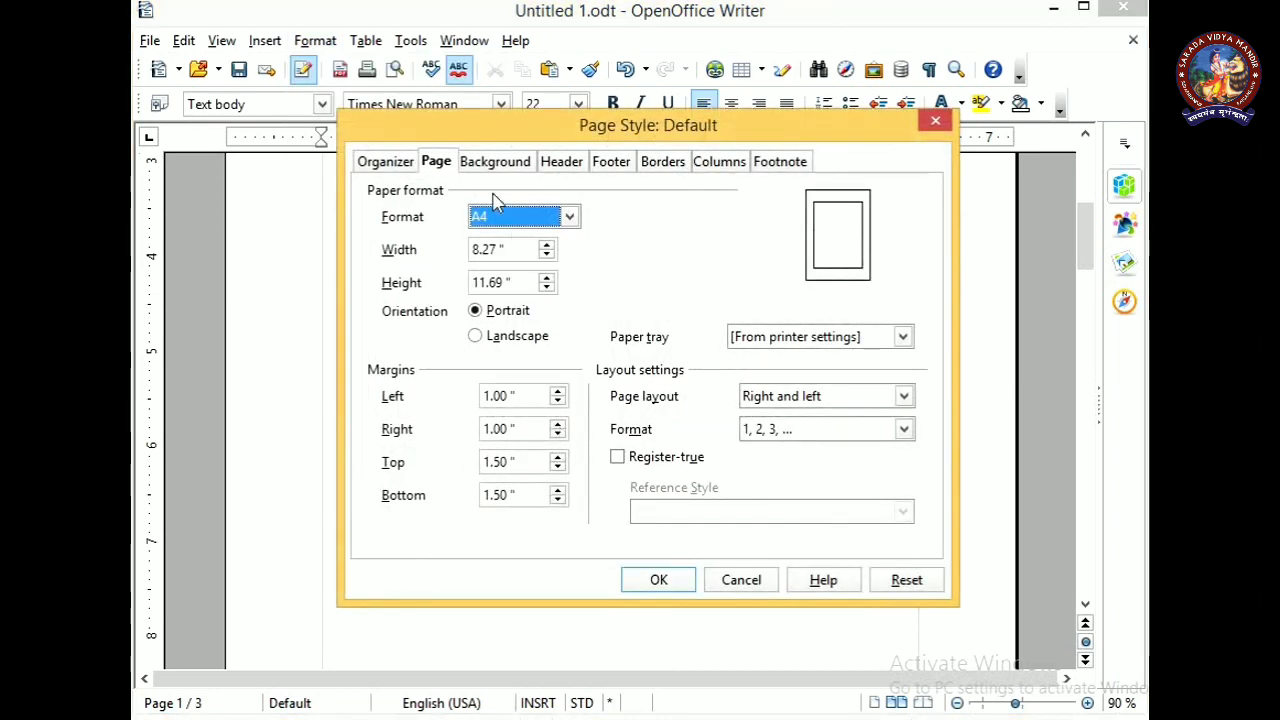
click(484, 168)
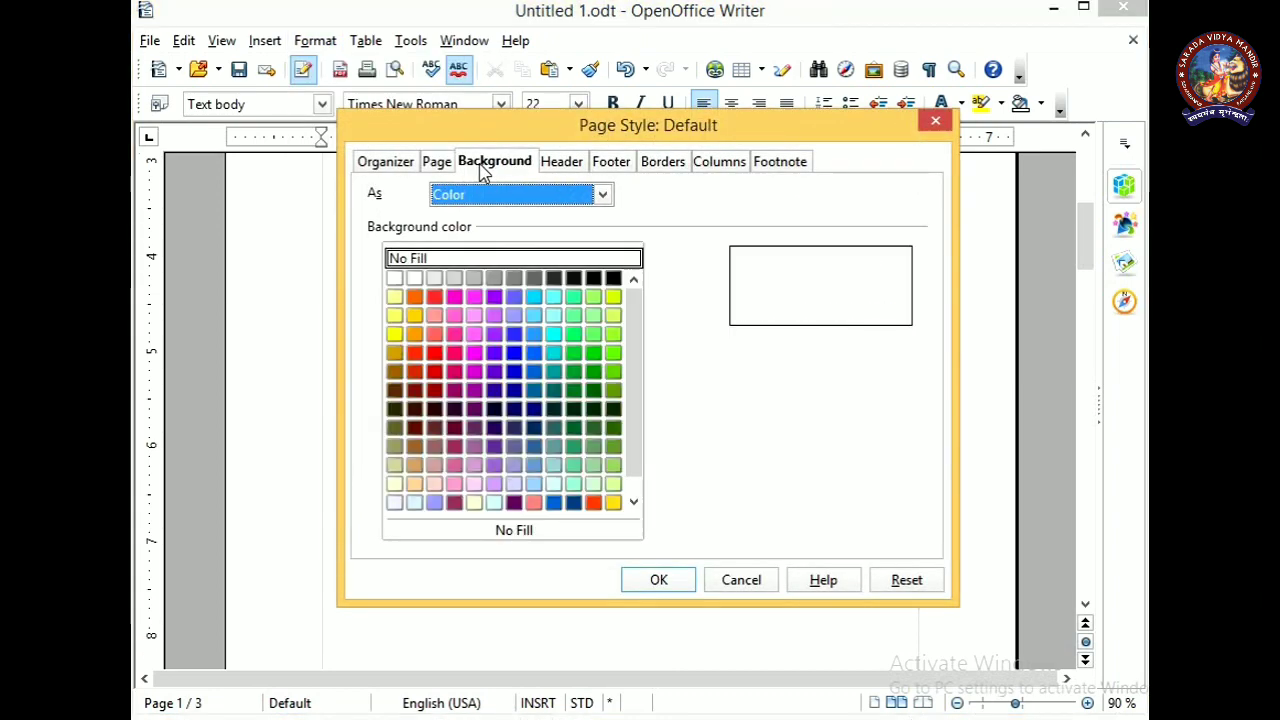
drag(738, 140, 822, 112)
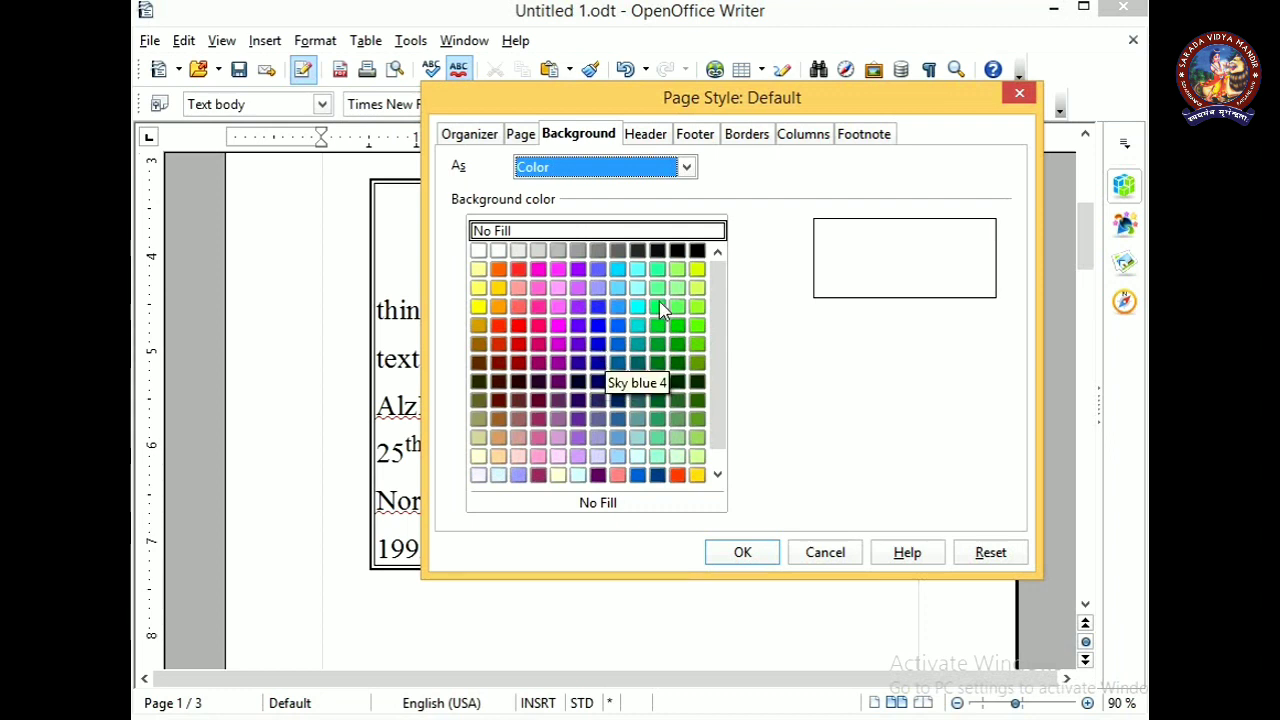
click(639, 270)
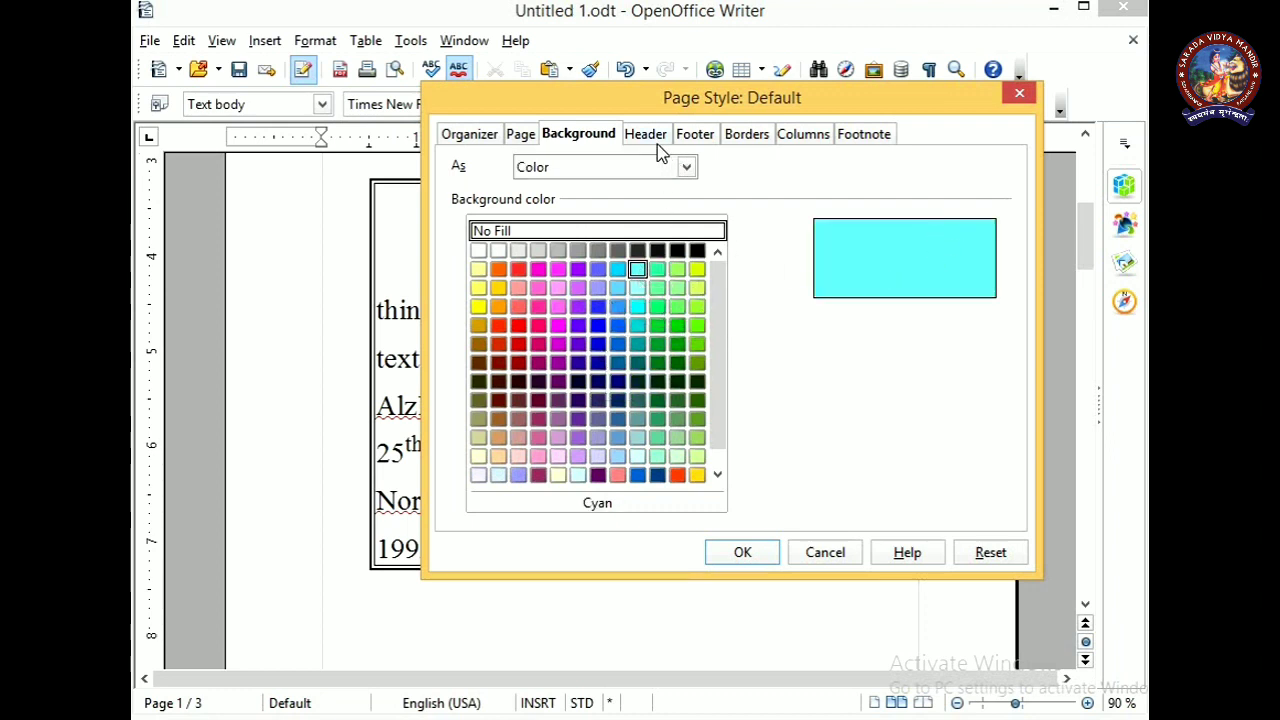
click(785, 143)
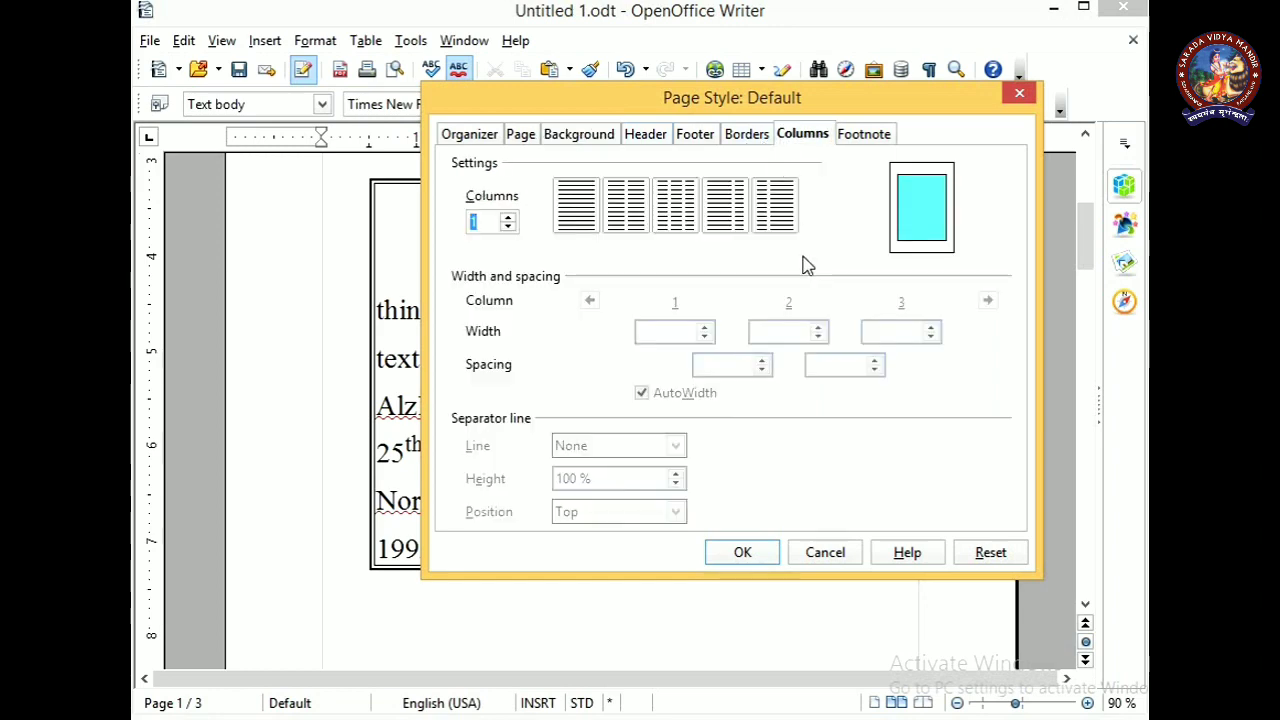
click(760, 143)
click(792, 139)
key(Return)
Step: Set the page style to 4 columns in the page settings and apply it
click(300, 44)
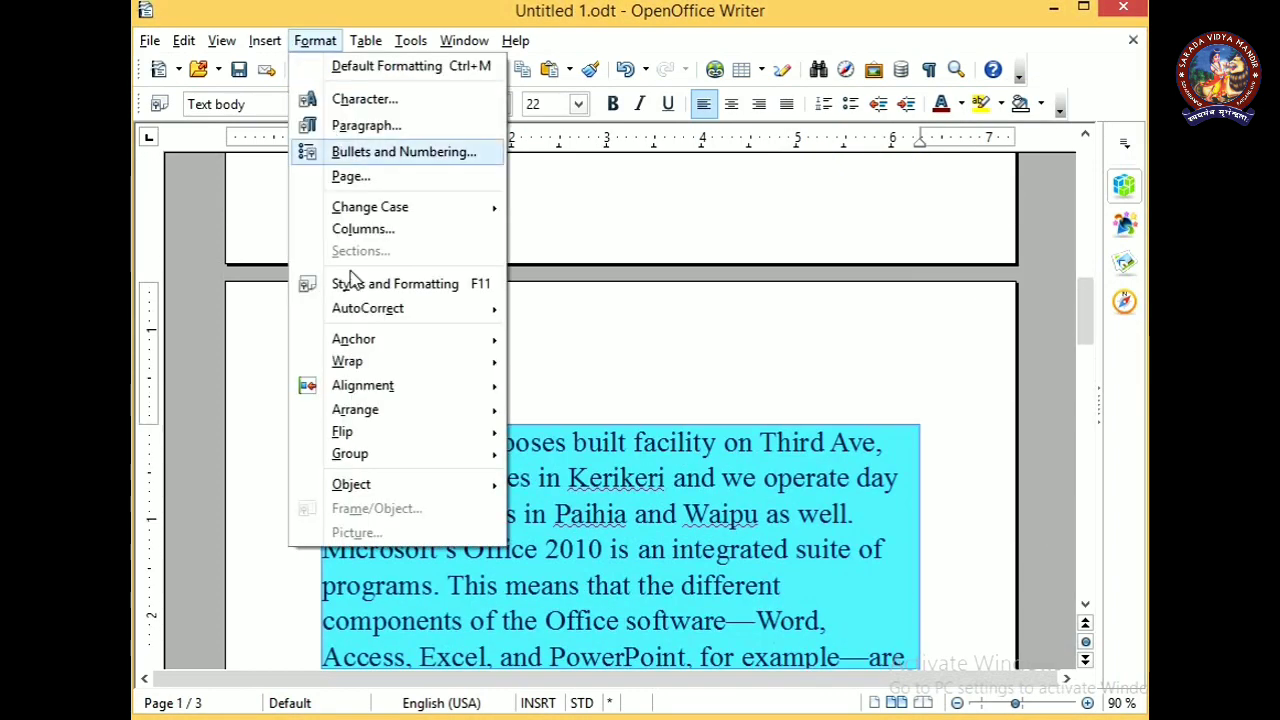
click(378, 180)
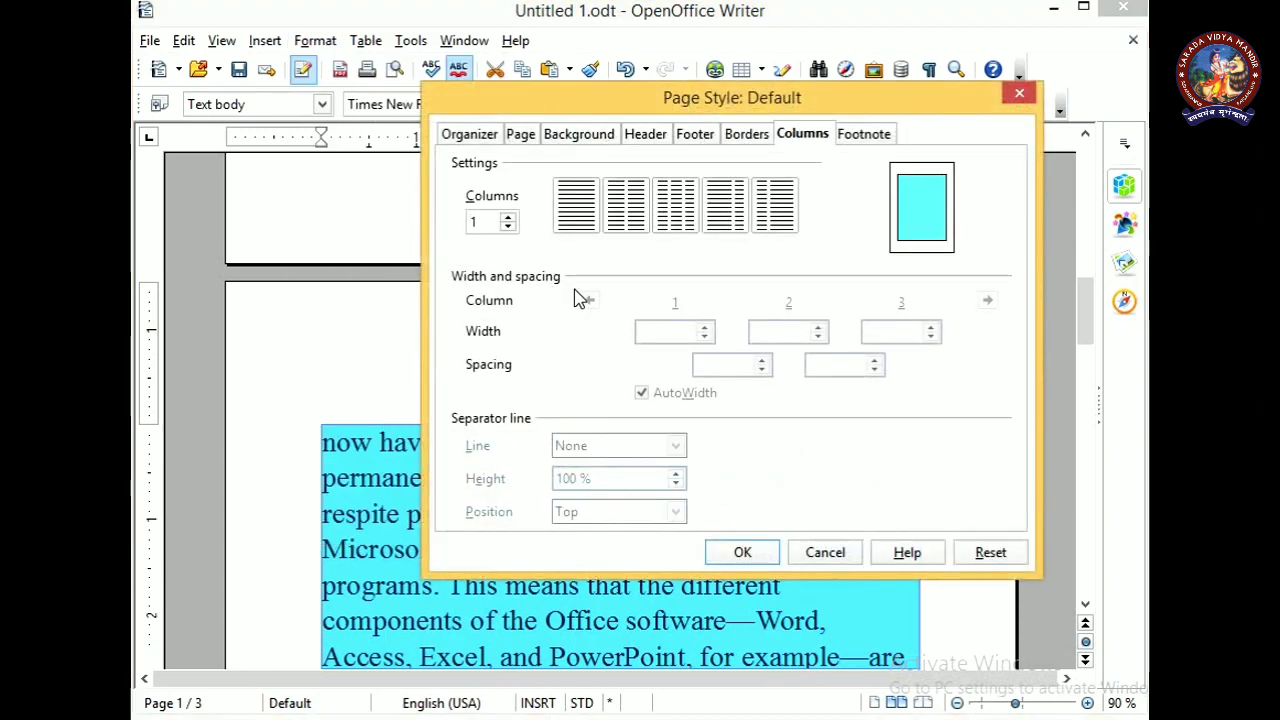
click(507, 216)
click(507, 216)
click(507, 216)
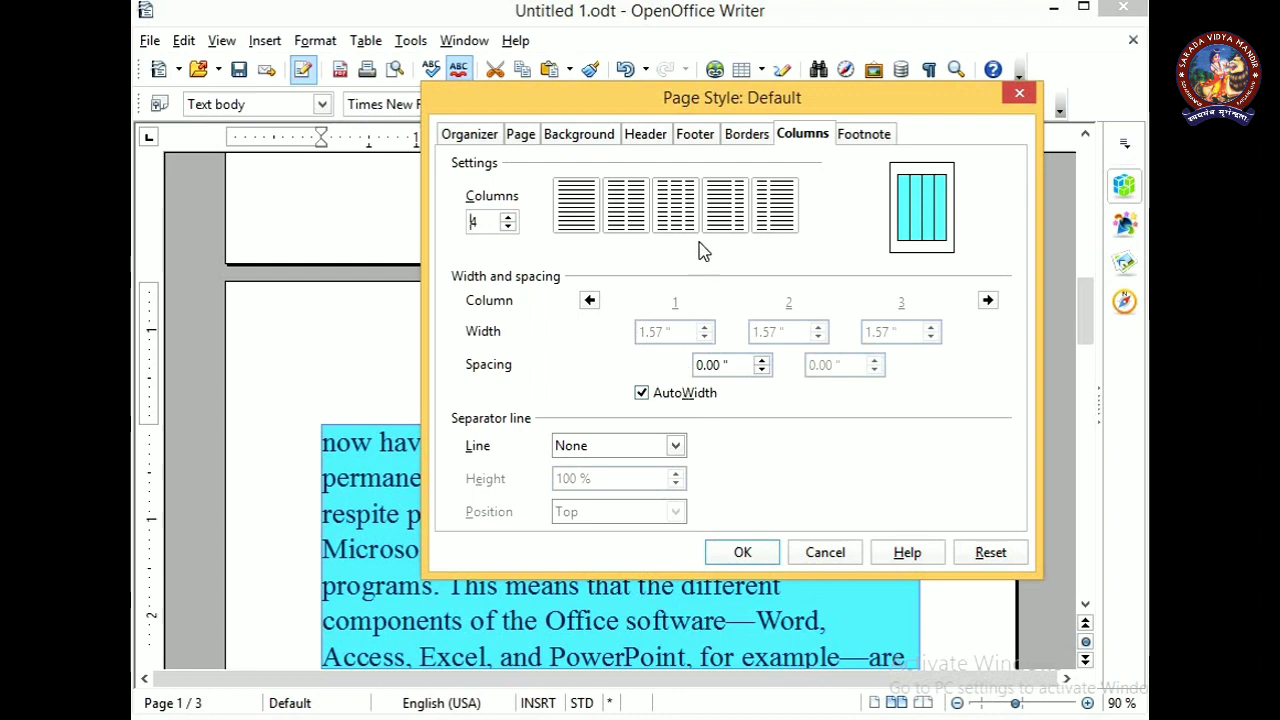
click(742, 552)
Step: Look through the document's pages to examine how the text flows in the four-column layout
scroll(640, 480, up, 10)
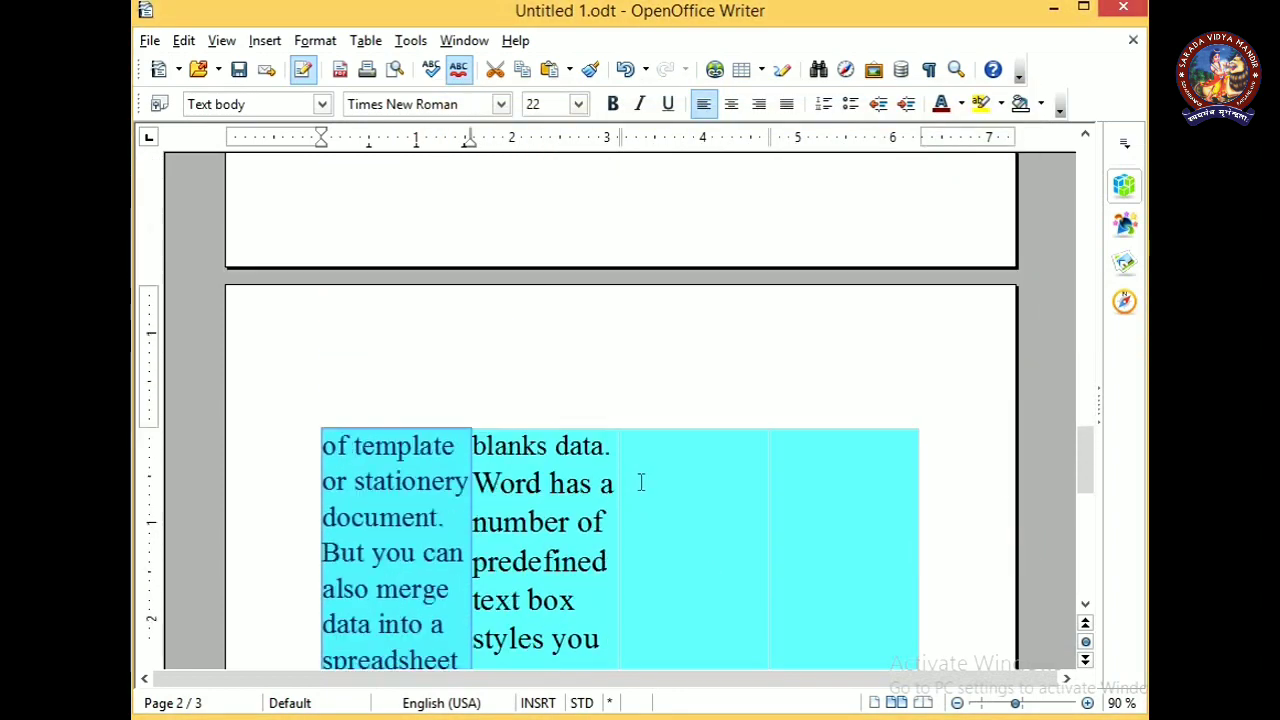
scroll(645, 484, up, 15)
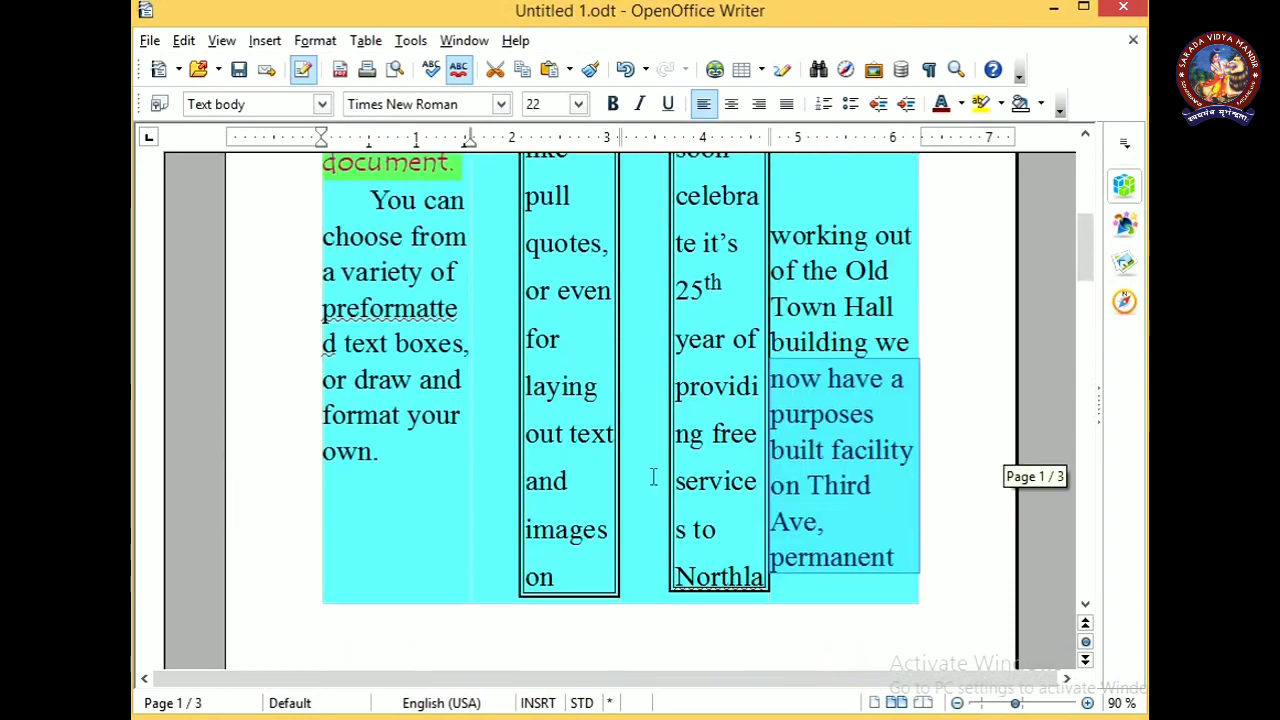
scroll(661, 462, up, 5)
scroll(688, 500, down, 20)
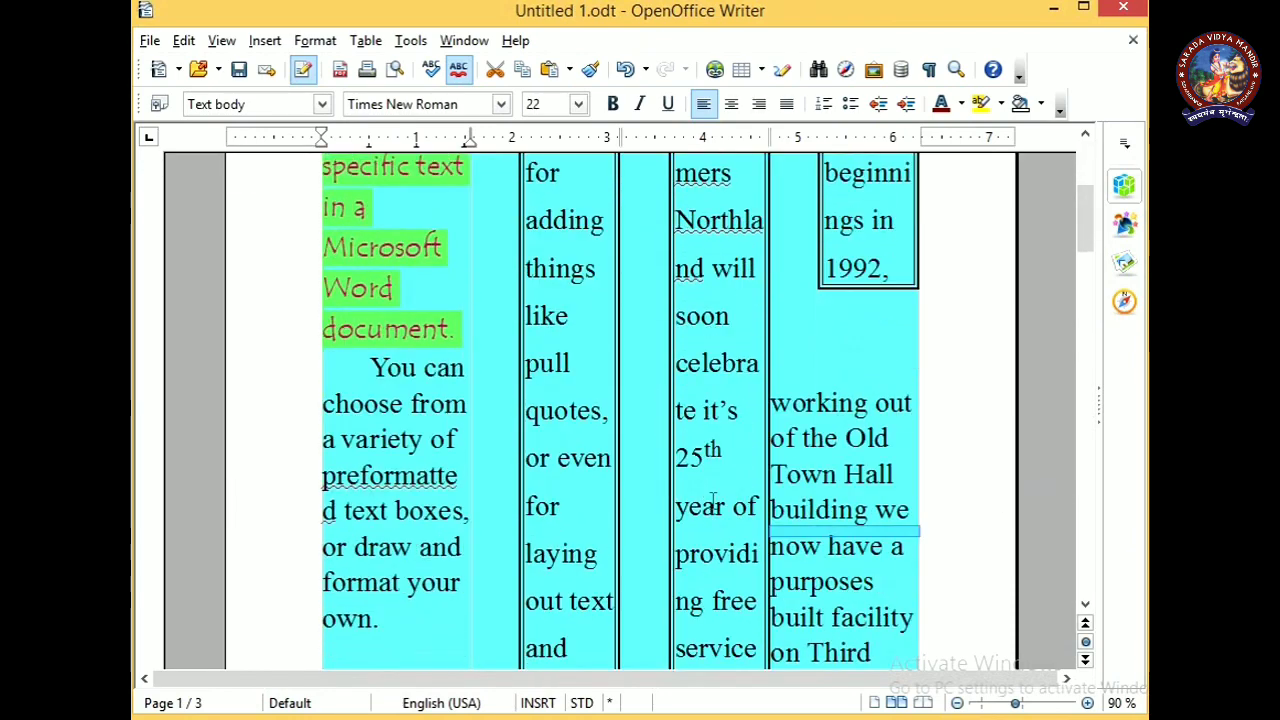
scroll(718, 510, down, 3)
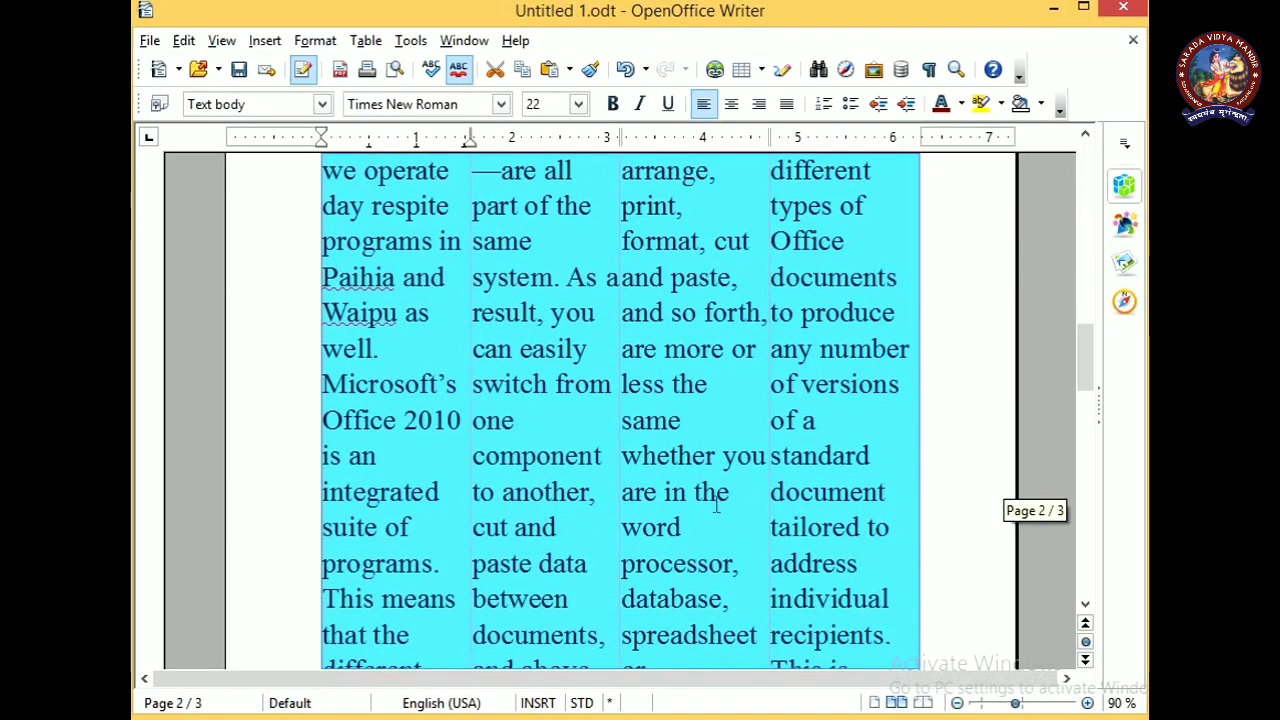
scroll(714, 503, up, 10)
scroll(718, 497, up, 5)
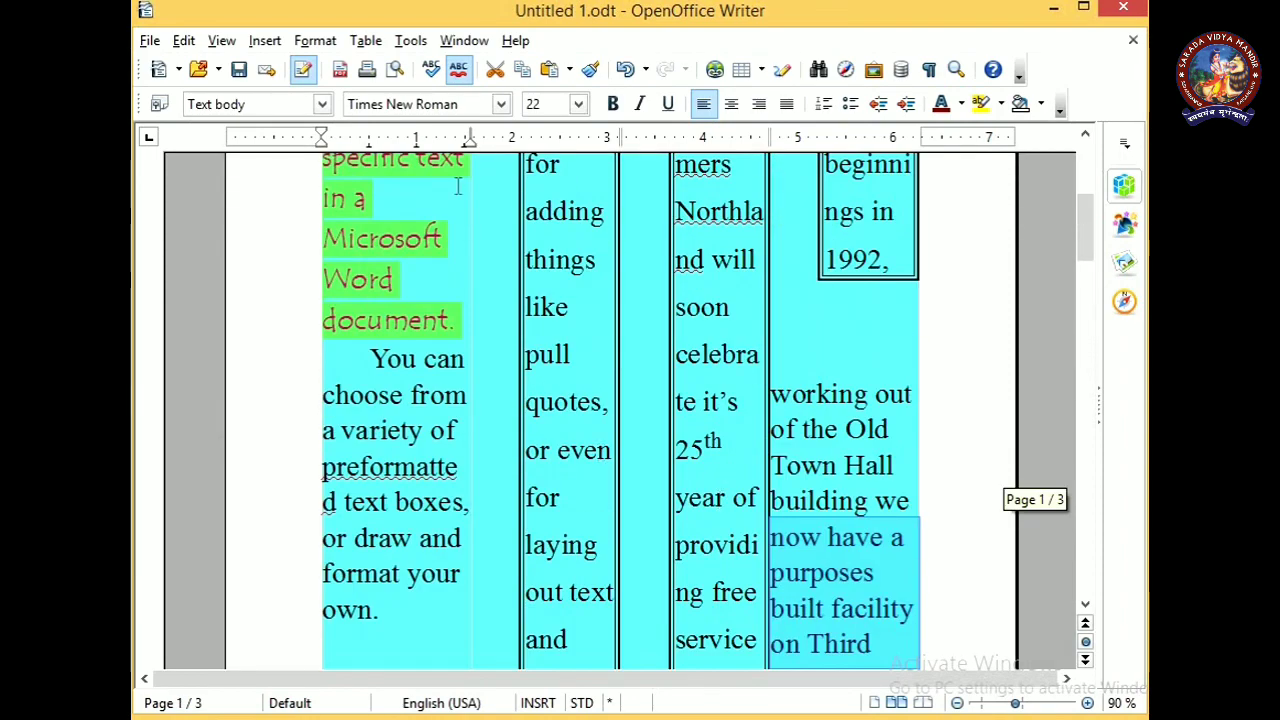
Step: Set the spacing between the page's columns to 0.20" in the page style settings and apply it
click(315, 40)
click(381, 186)
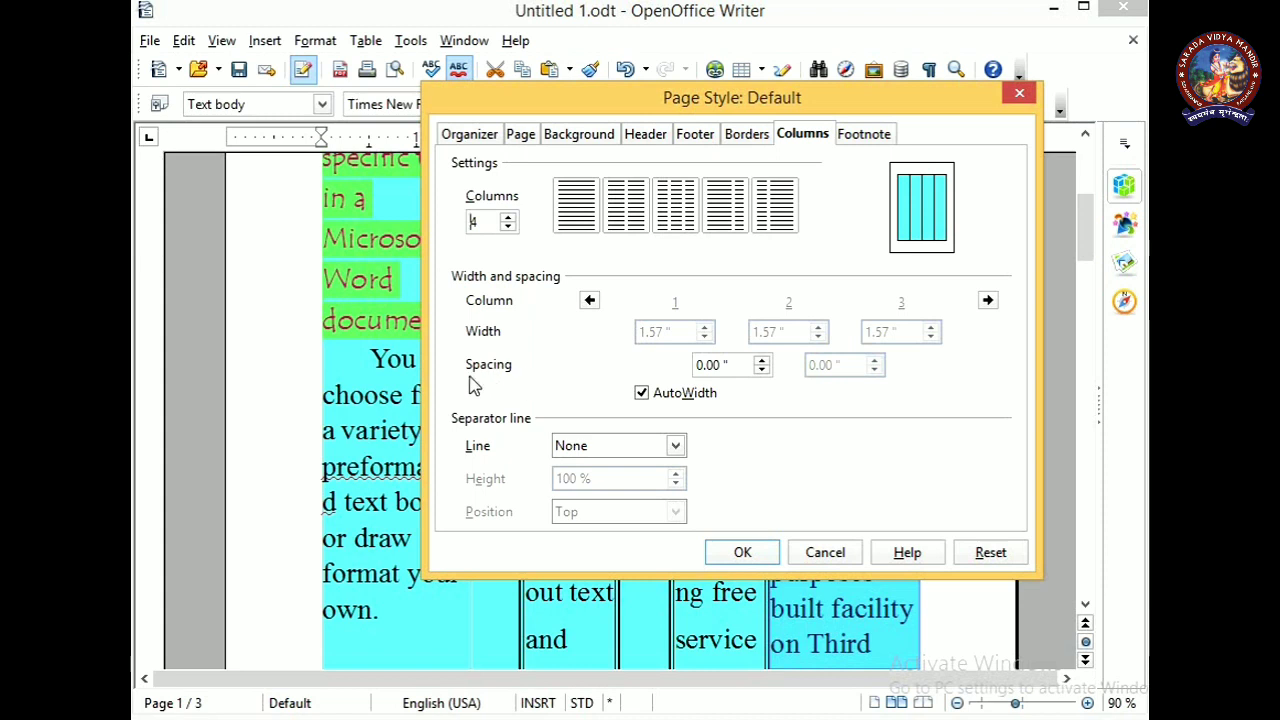
click(727, 364)
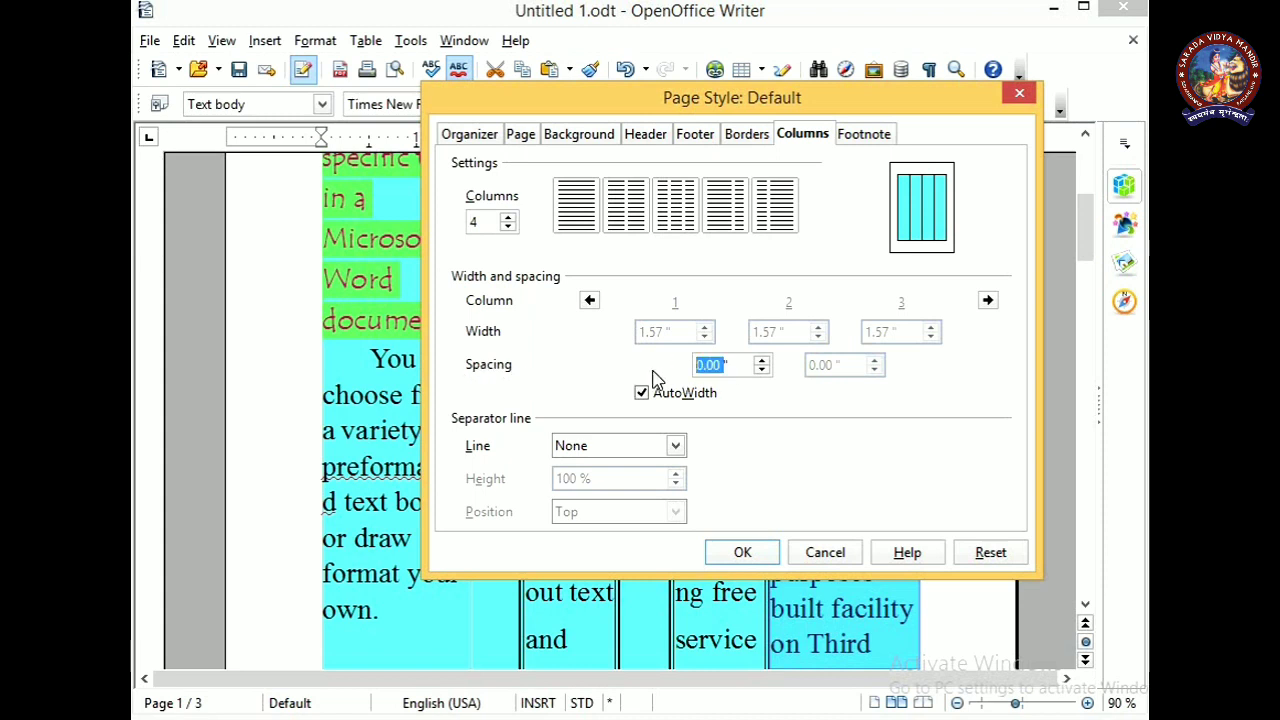
text(0.)
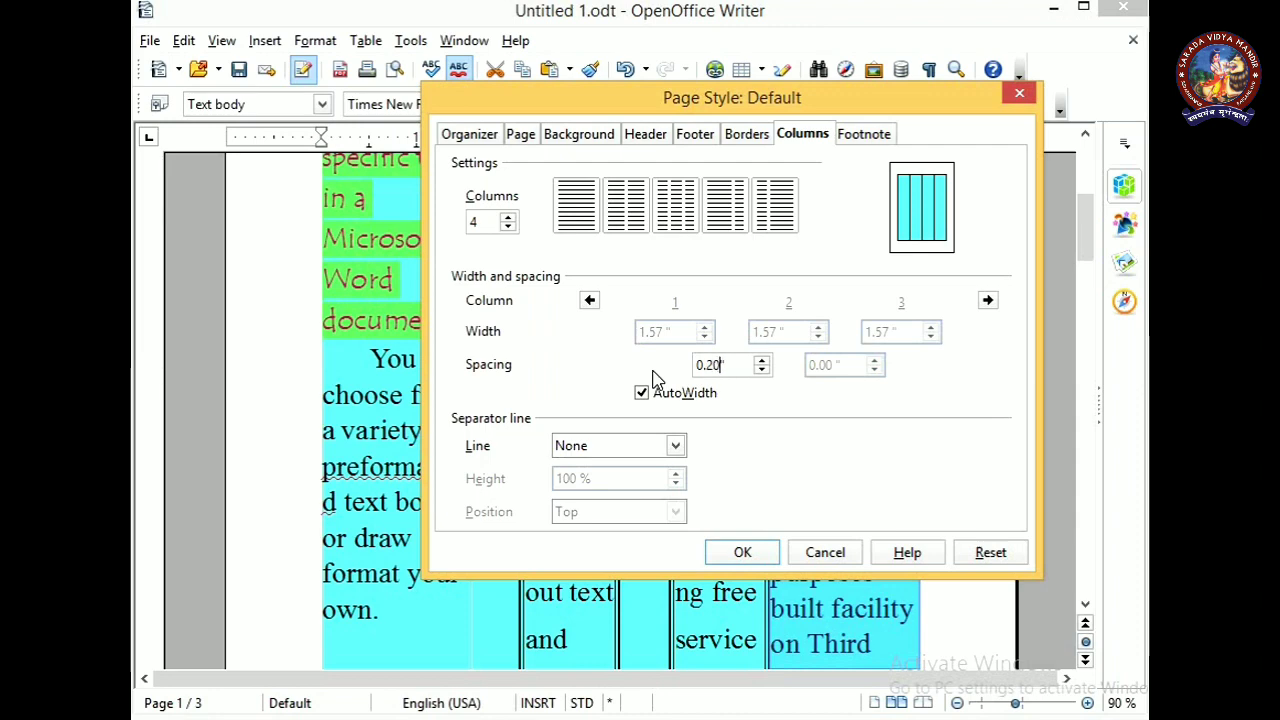
text(20)
click(742, 552)
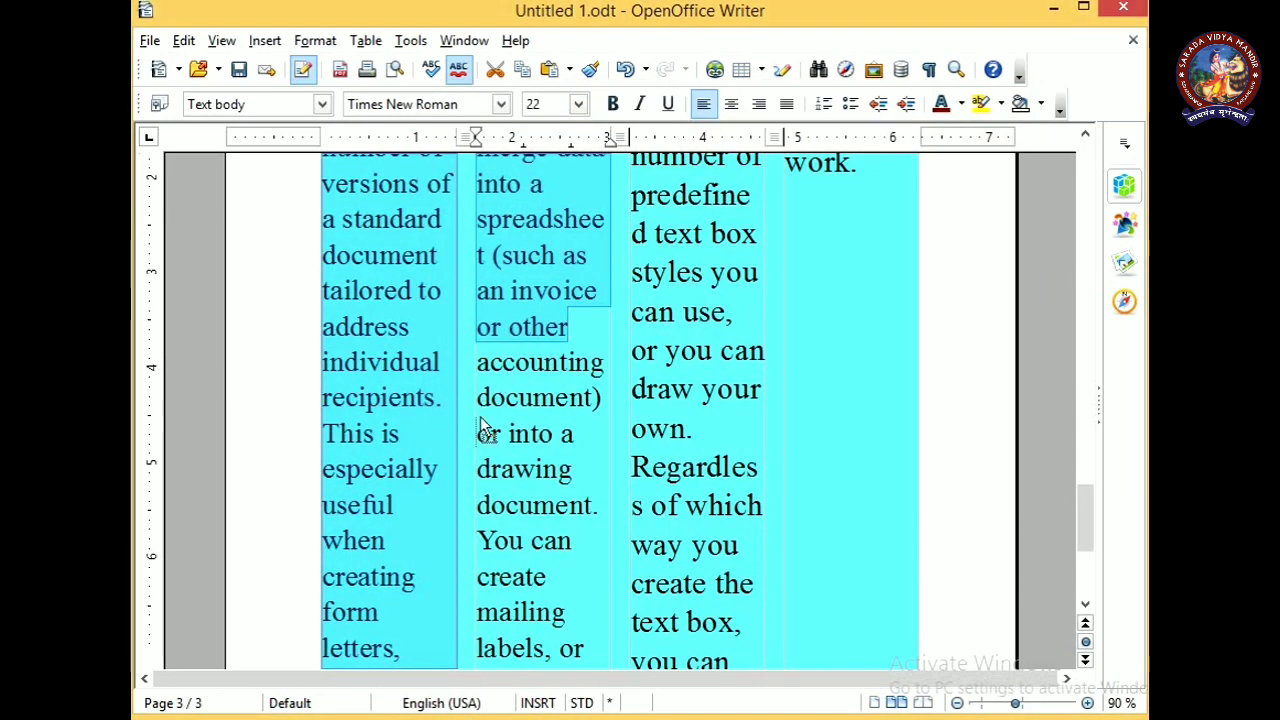
key(ctrl+z)
Step: Turn off AutoWidth for the page's columns in the page style settings and bring up column 4's width setting
scroll(567, 425, up, 5)
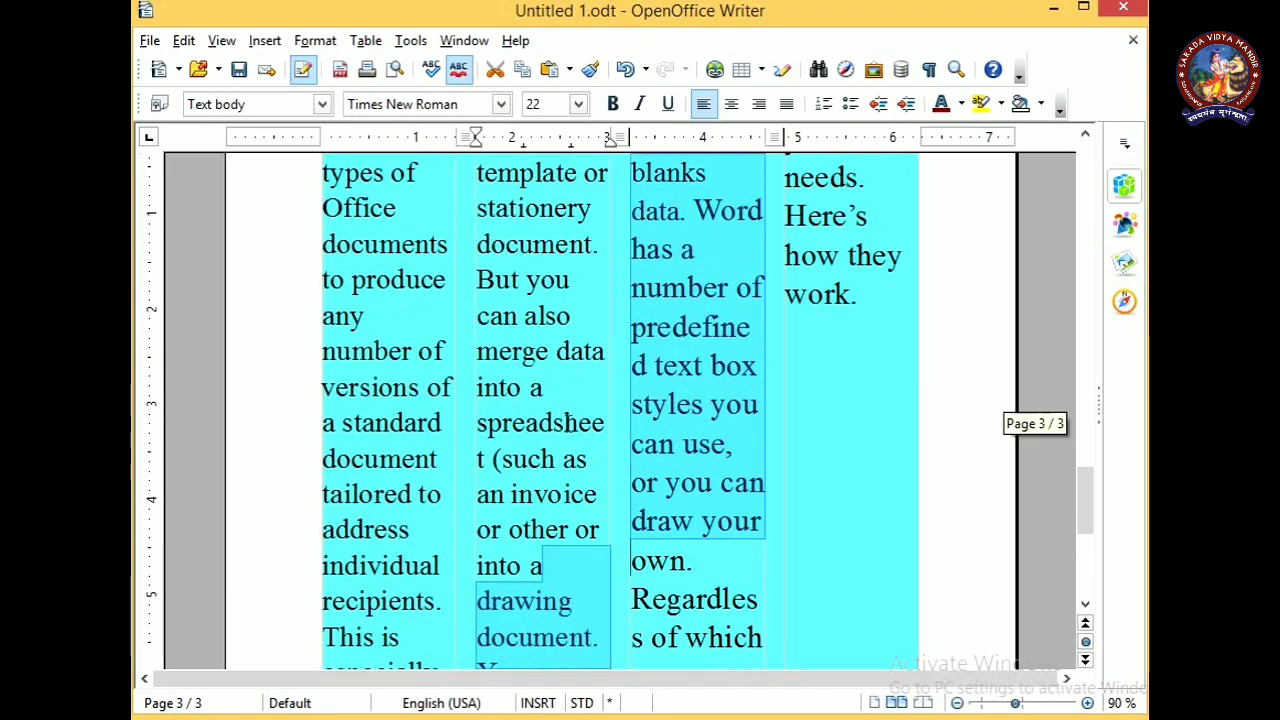
scroll(567, 425, up, 10)
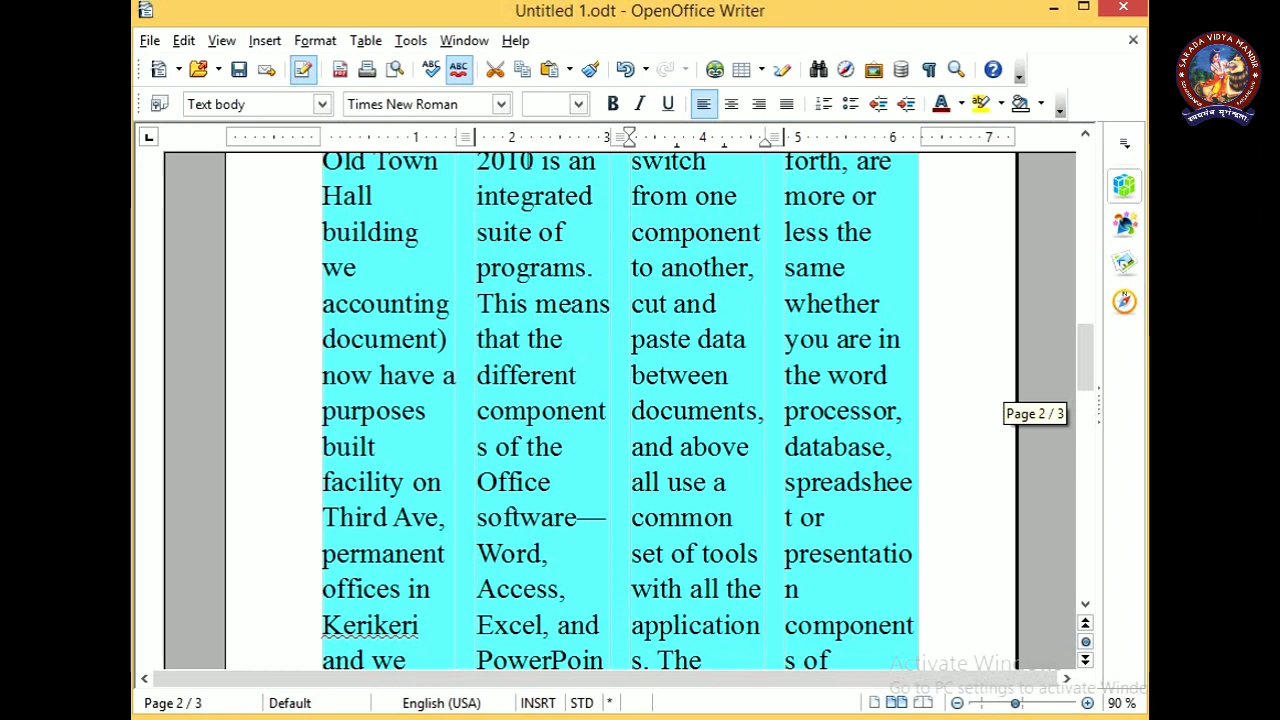
click(318, 41)
click(369, 182)
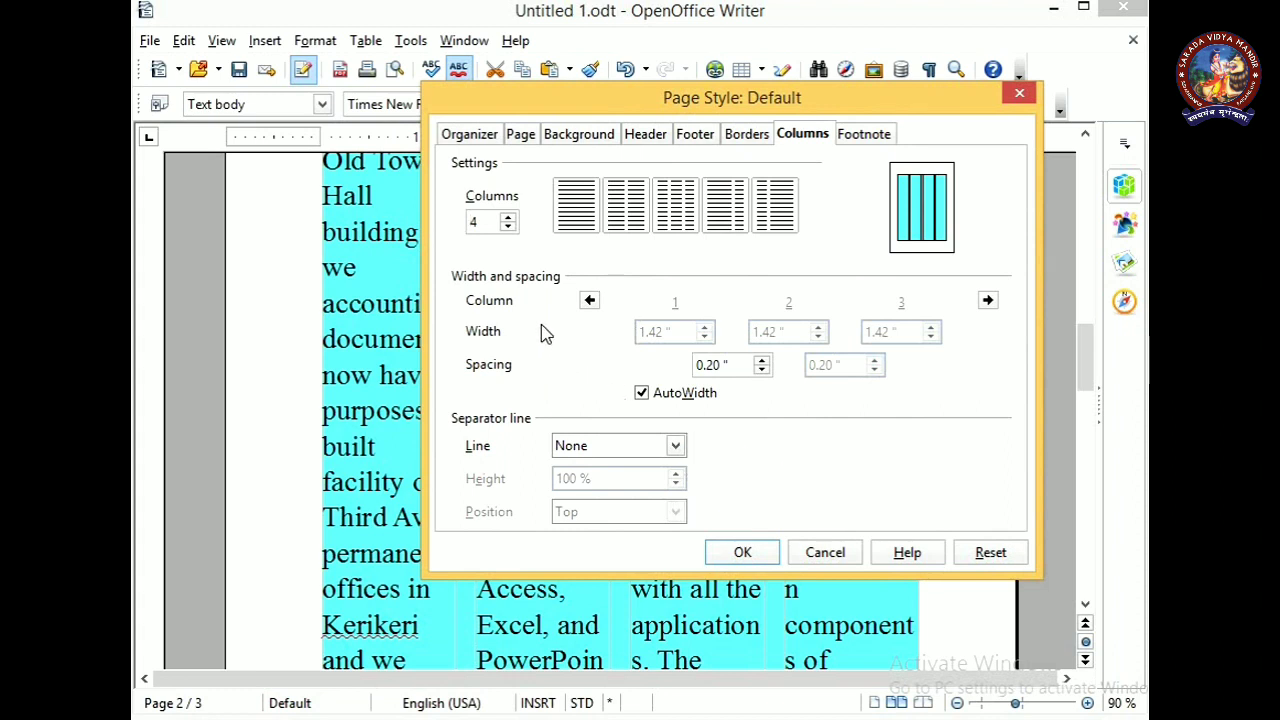
click(589, 300)
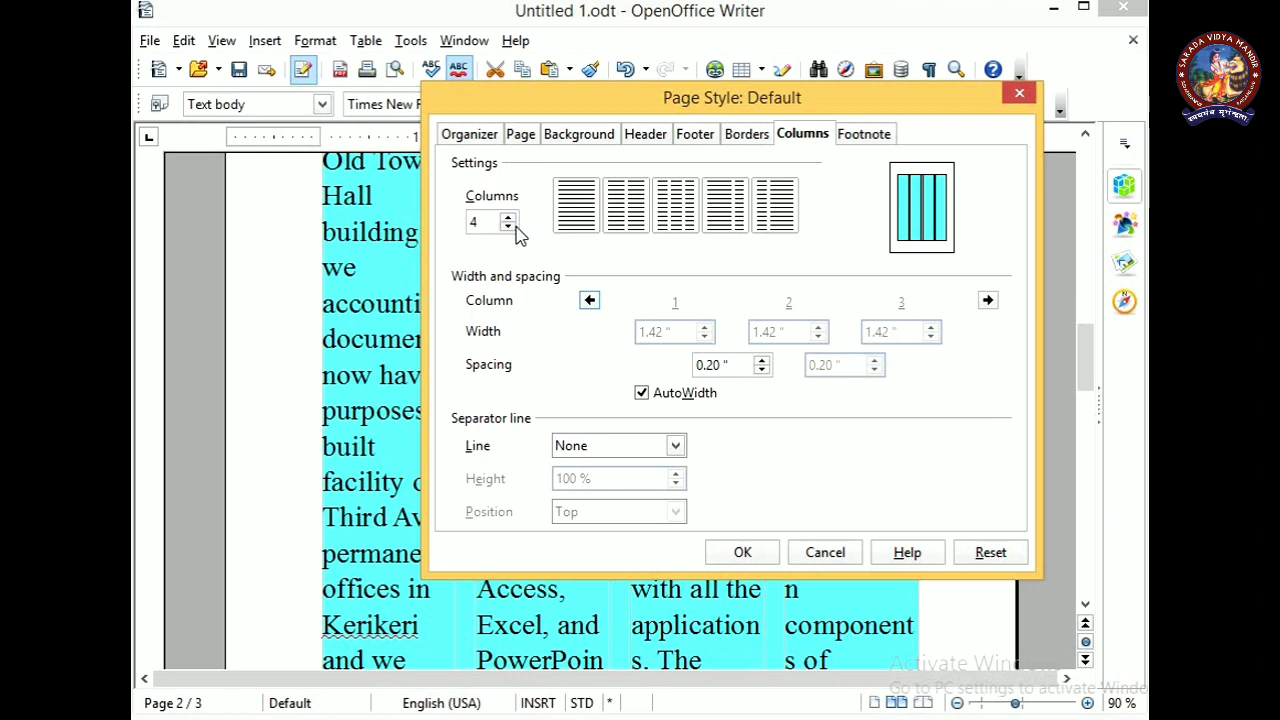
click(642, 399)
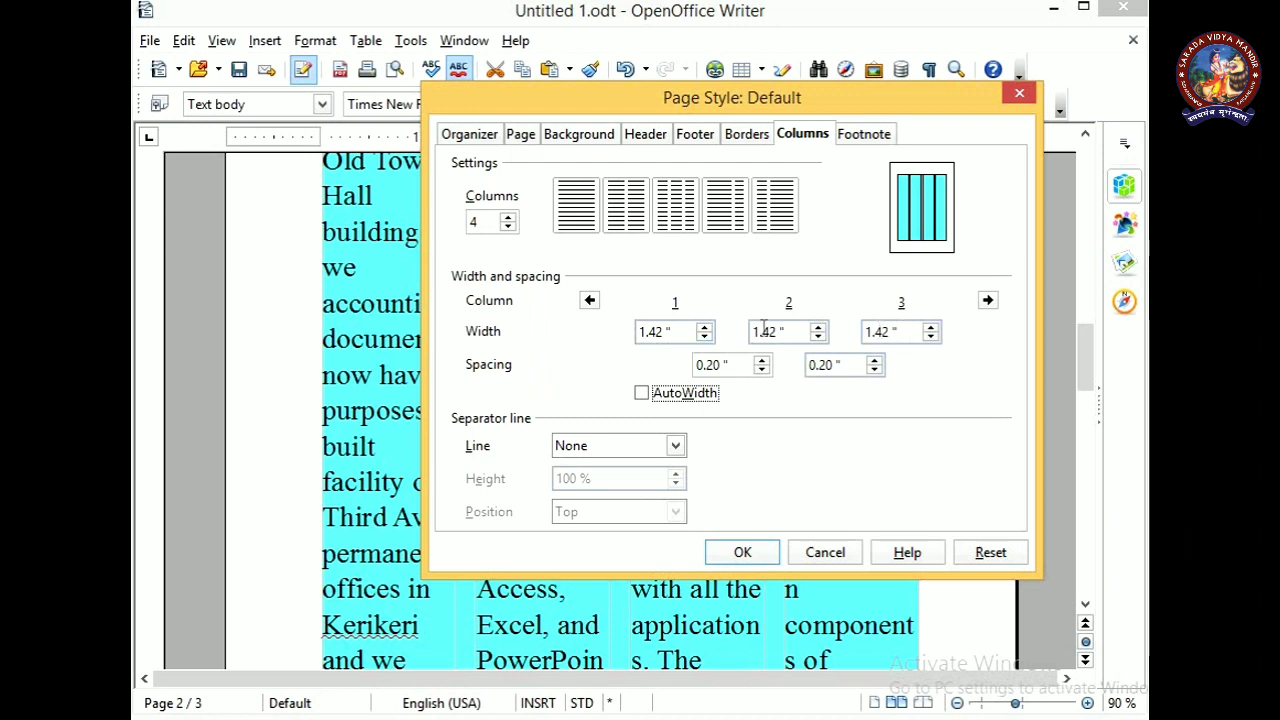
click(986, 301)
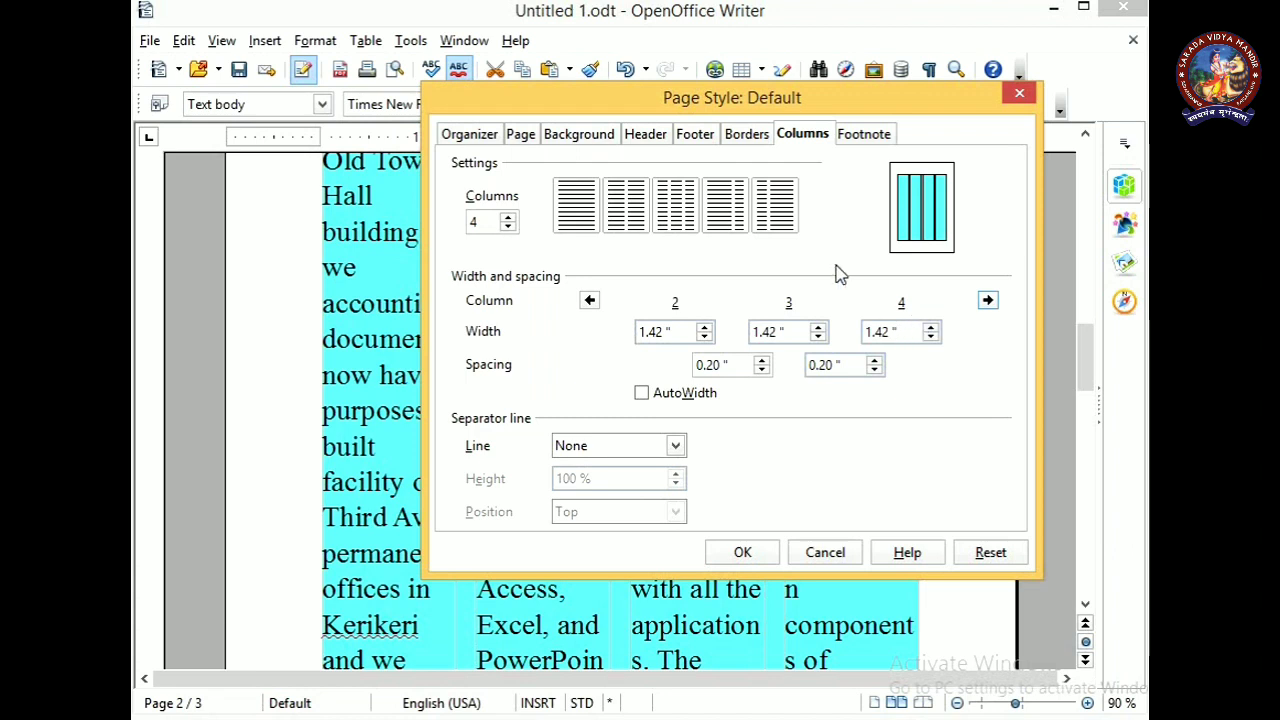
Step: Put a box border with the first 9.00 pt double line style around the page and apply it
click(745, 140)
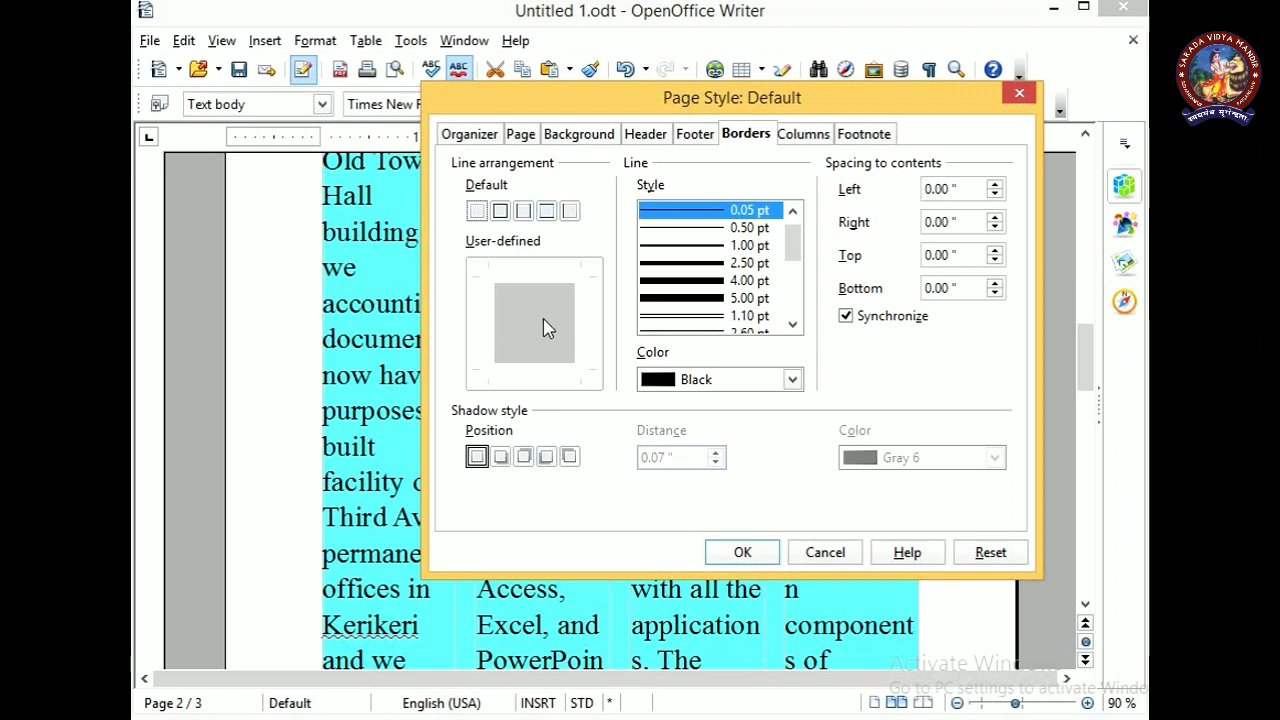
click(500, 212)
drag(792, 245, 797, 322)
click(705, 299)
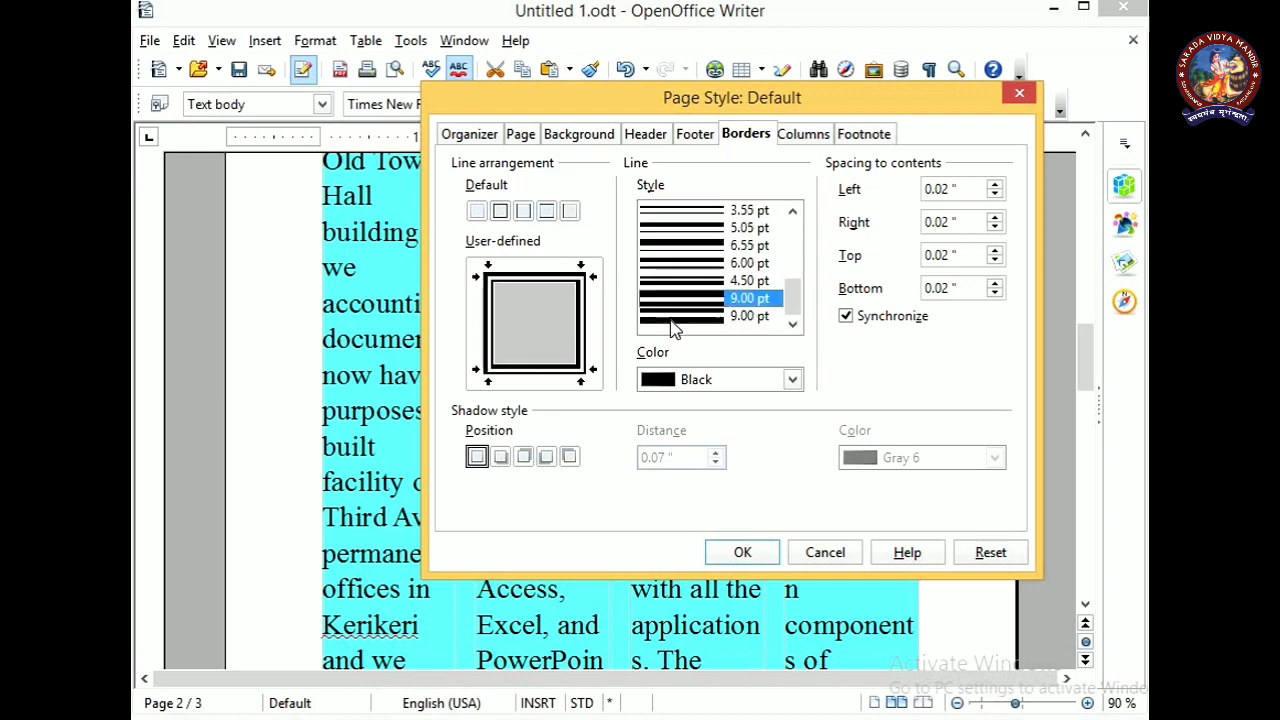
click(741, 553)
Step: Look over the bordered pages, and examine the header, footer, footnote and column options in the page style settings
scroll(995, 335, down, 2)
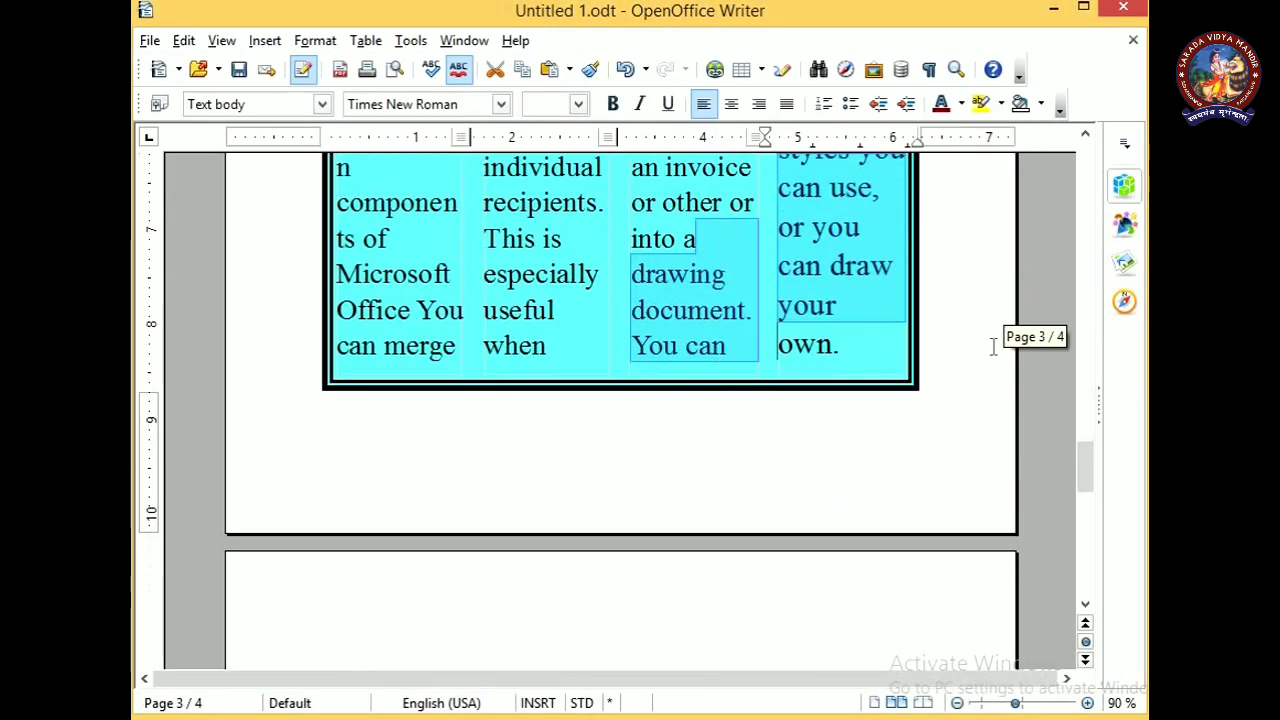
scroll(993, 350, down, 15)
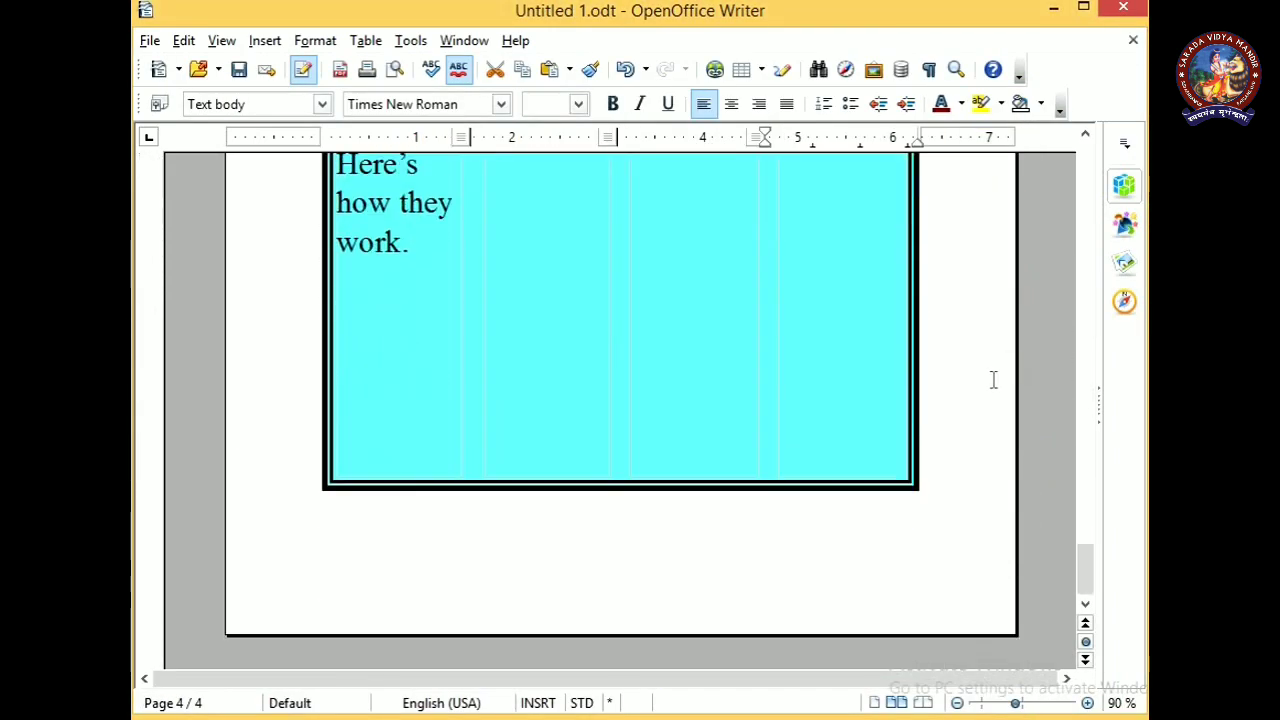
scroll(984, 388, up, 10)
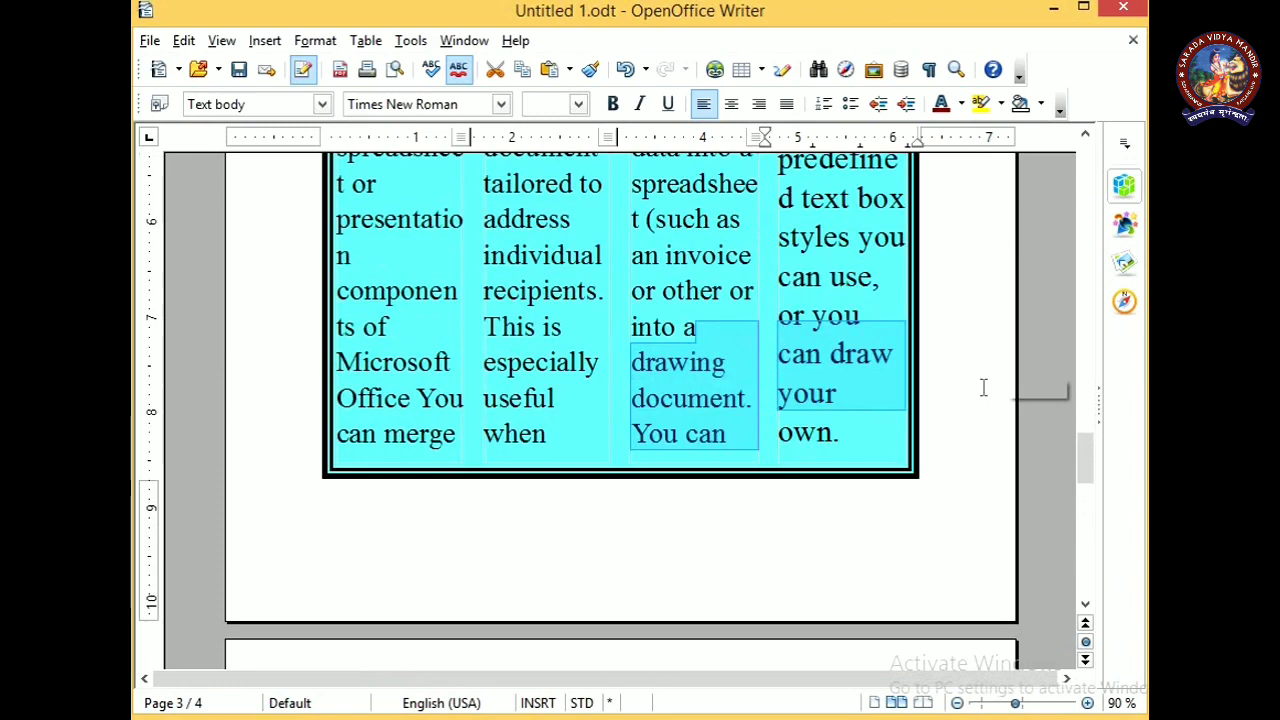
scroll(984, 388, up, 2)
click(824, 372)
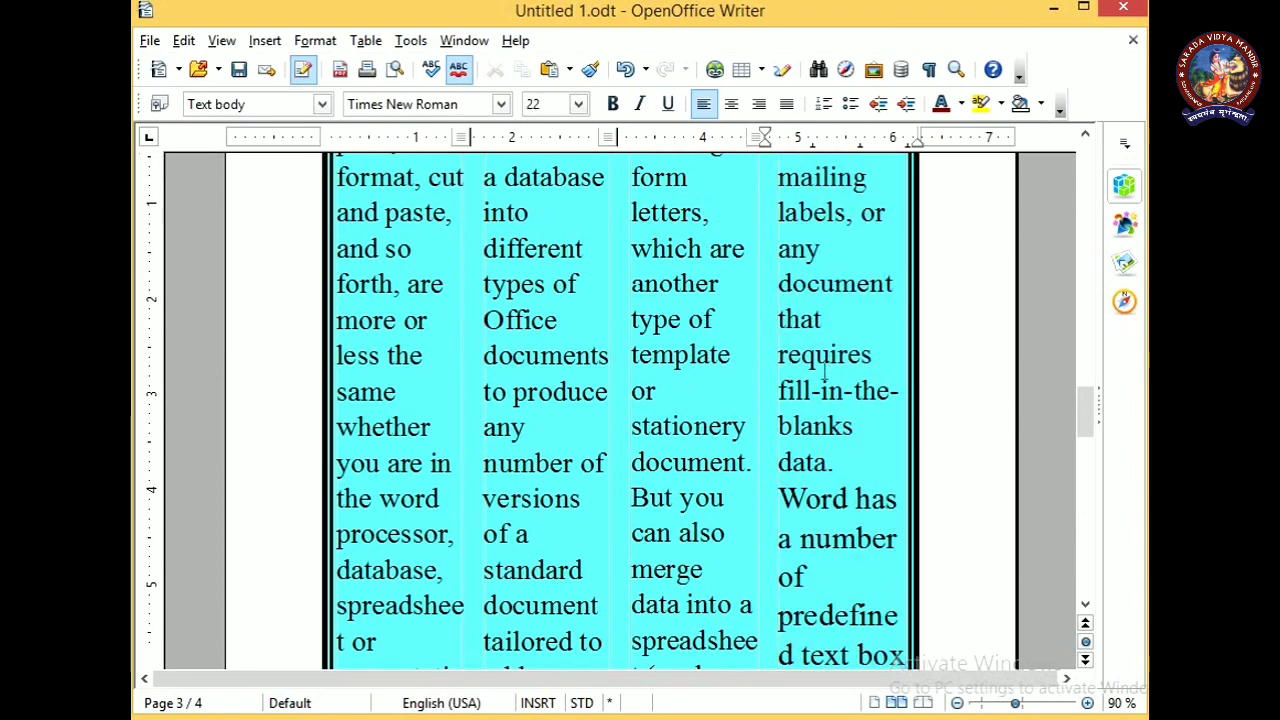
click(320, 44)
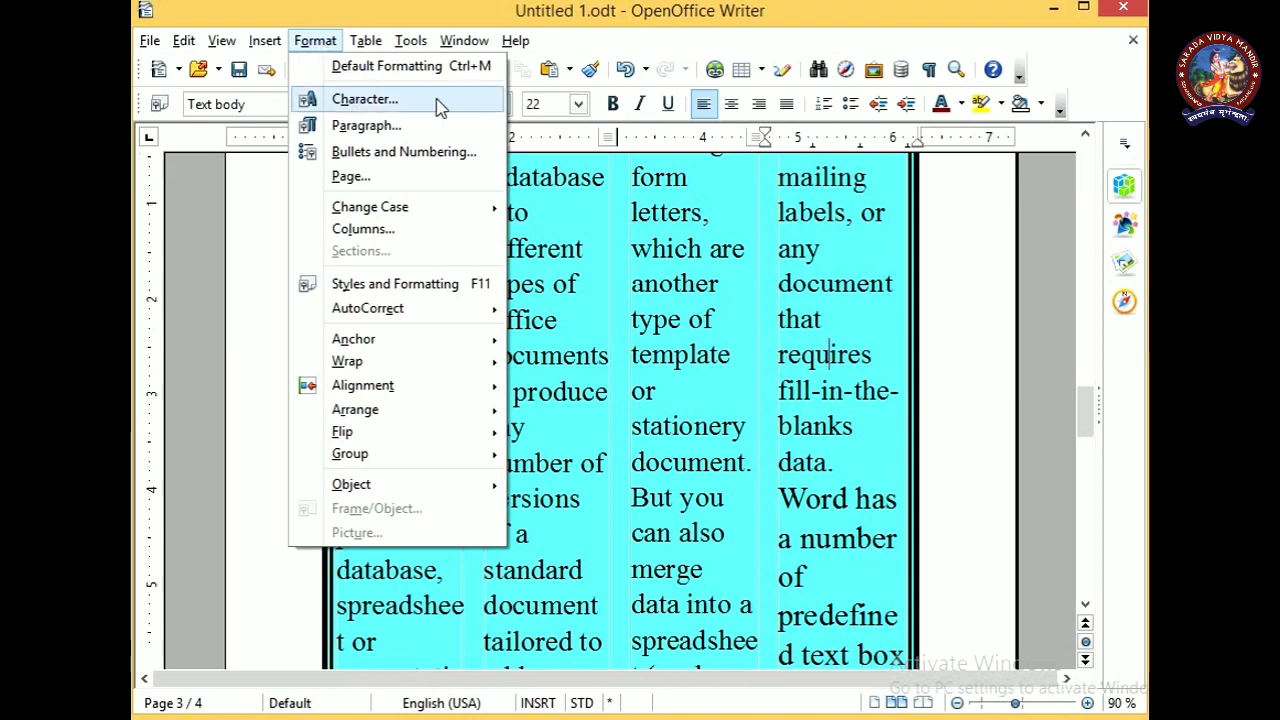
click(350, 177)
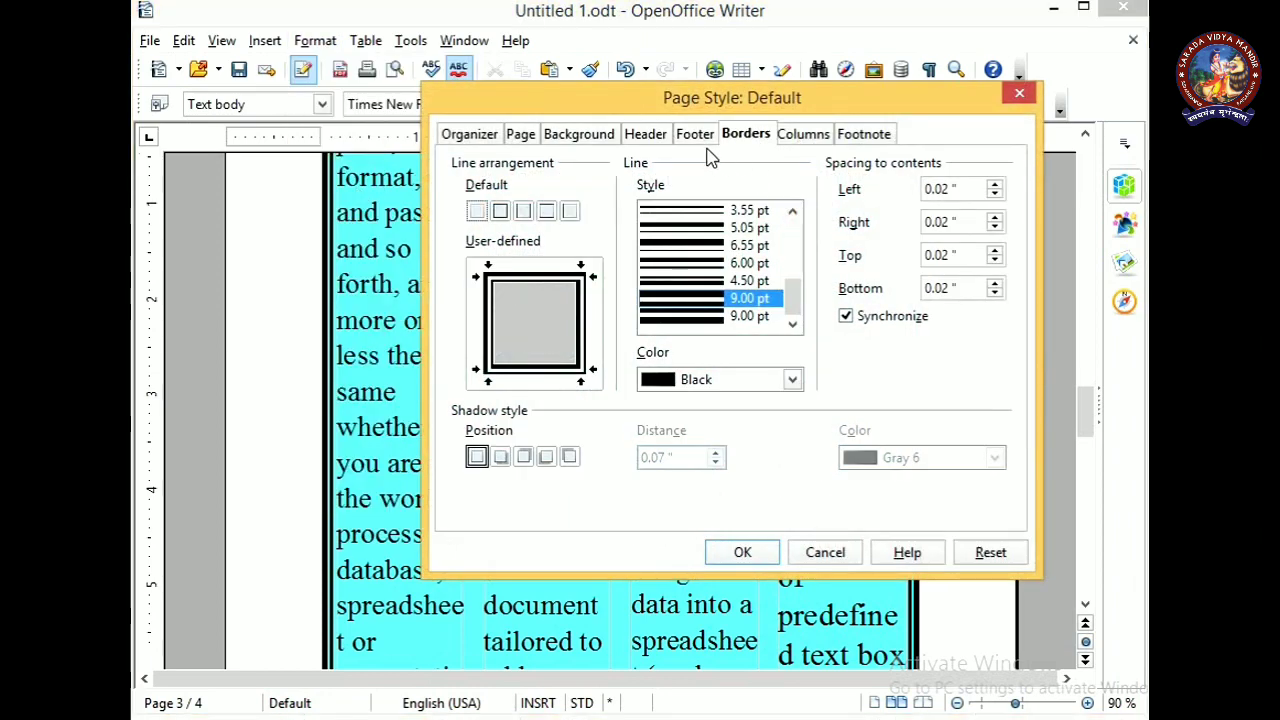
click(645, 134)
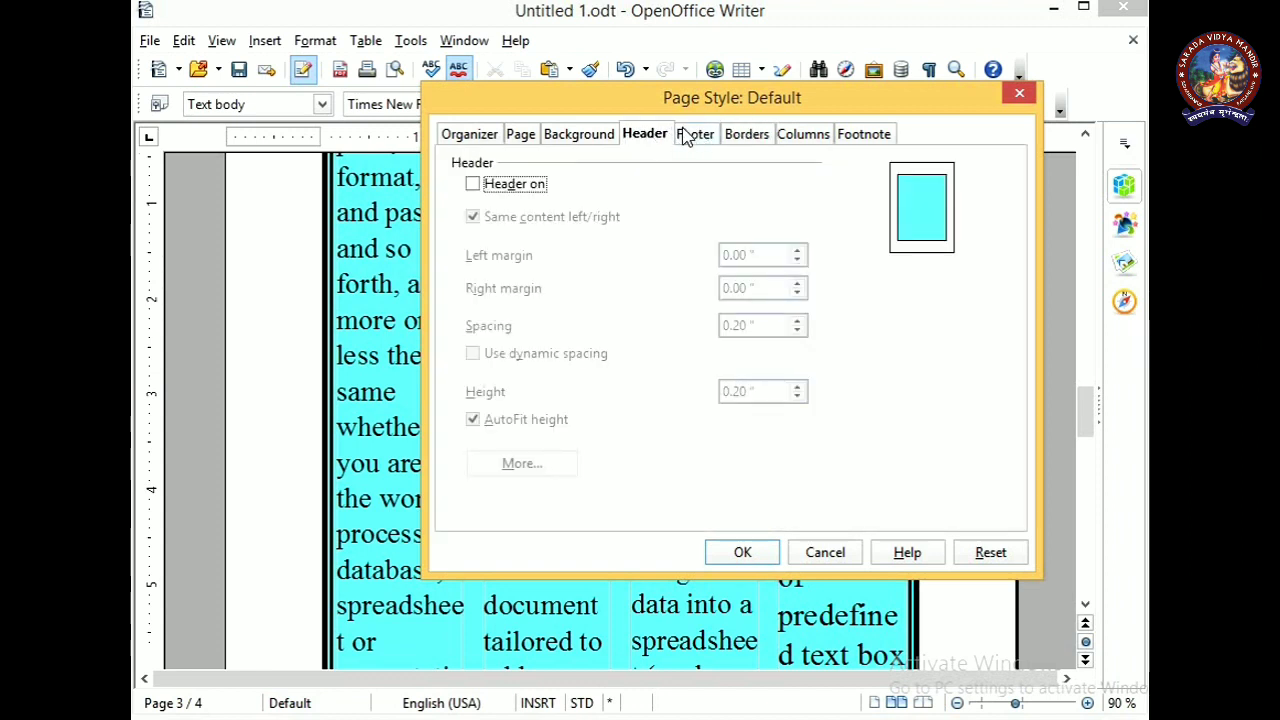
click(884, 137)
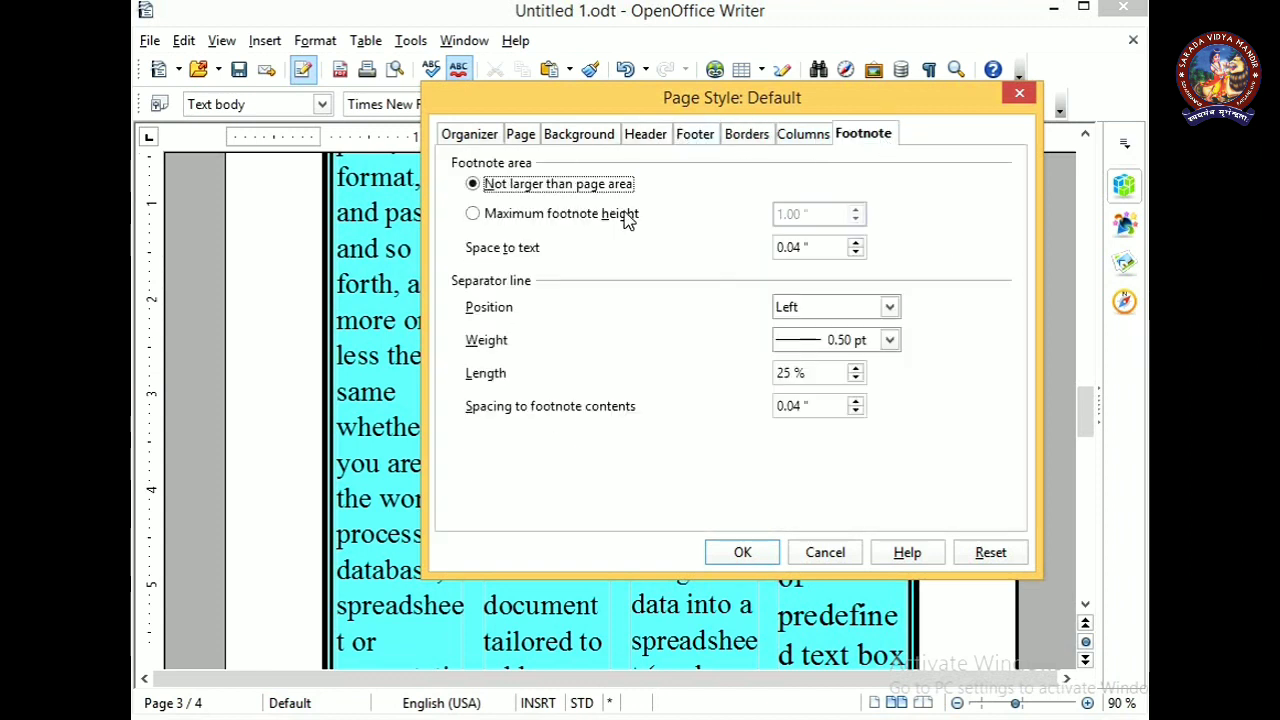
click(658, 138)
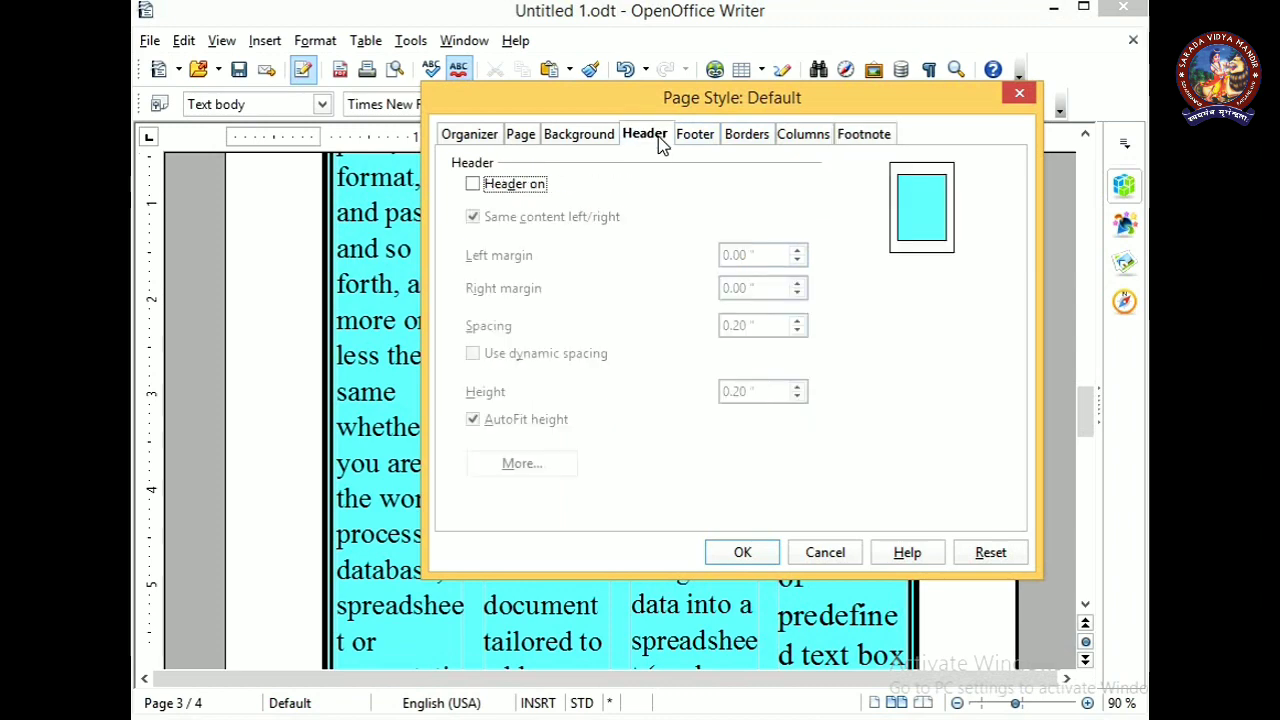
click(703, 142)
click(810, 142)
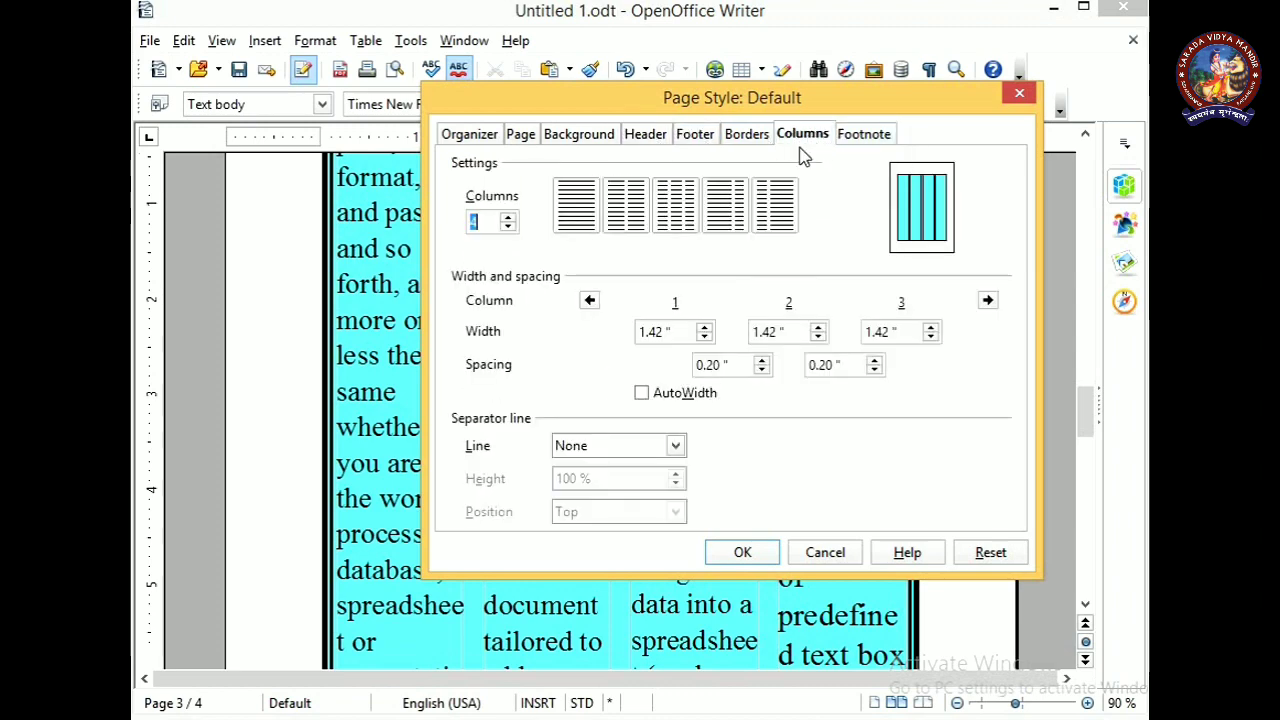